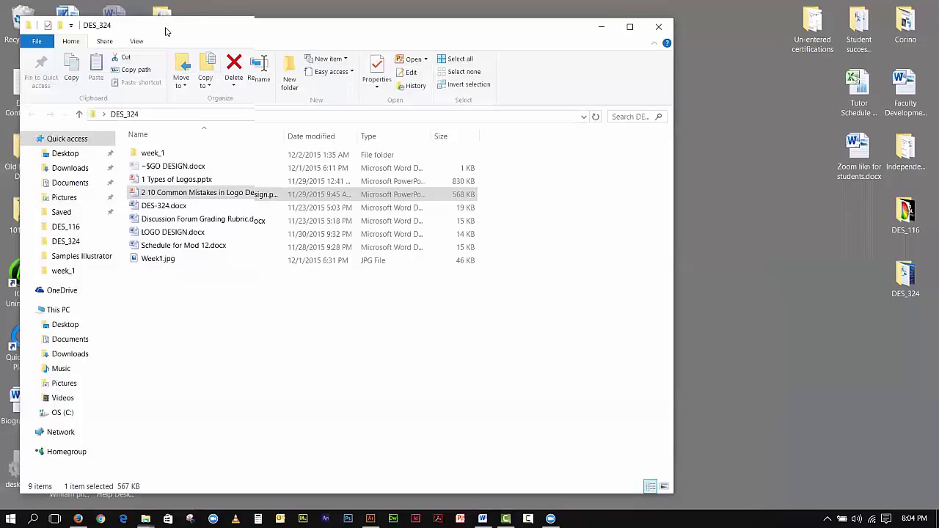
- Switch to Firefox, play the YouTube tutorial on creating a retro style badge logo, and dismiss its banner ad
click(685, 49)
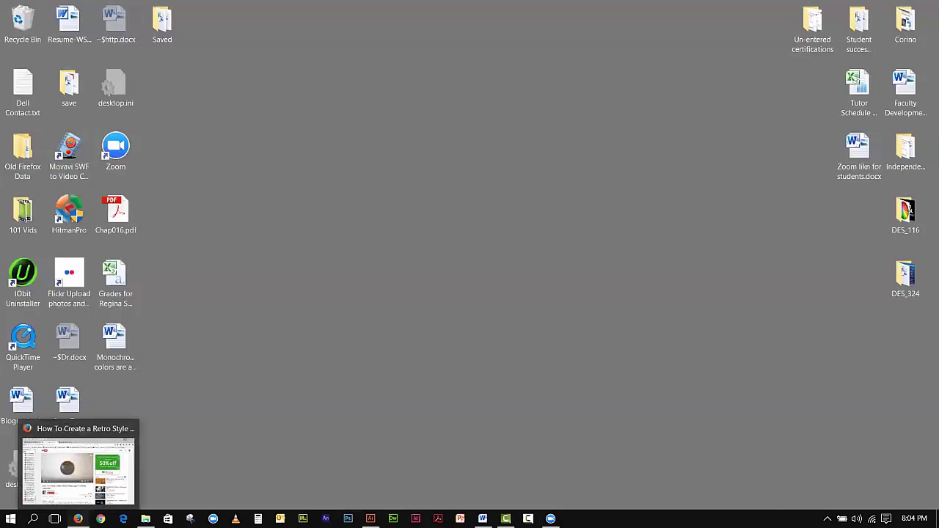
click(77, 519)
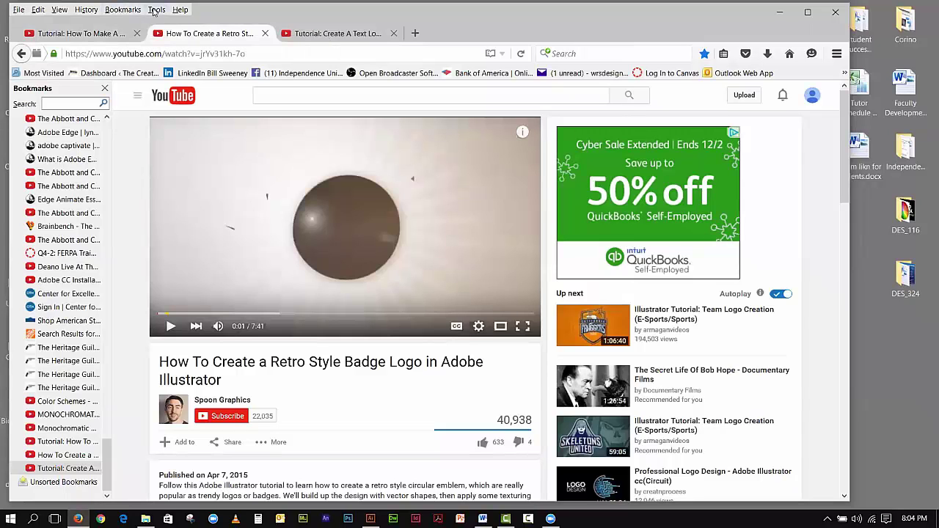
click(170, 328)
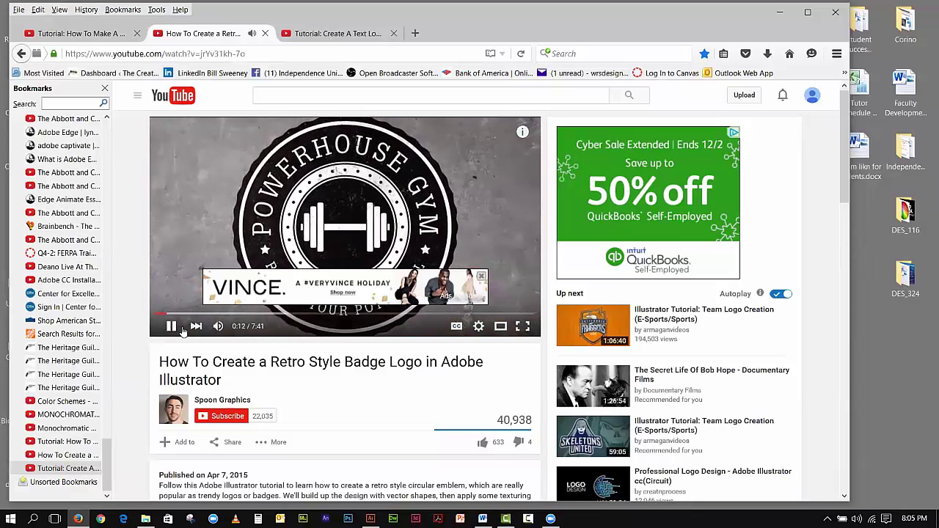
click(481, 276)
mouse_move(550, 519)
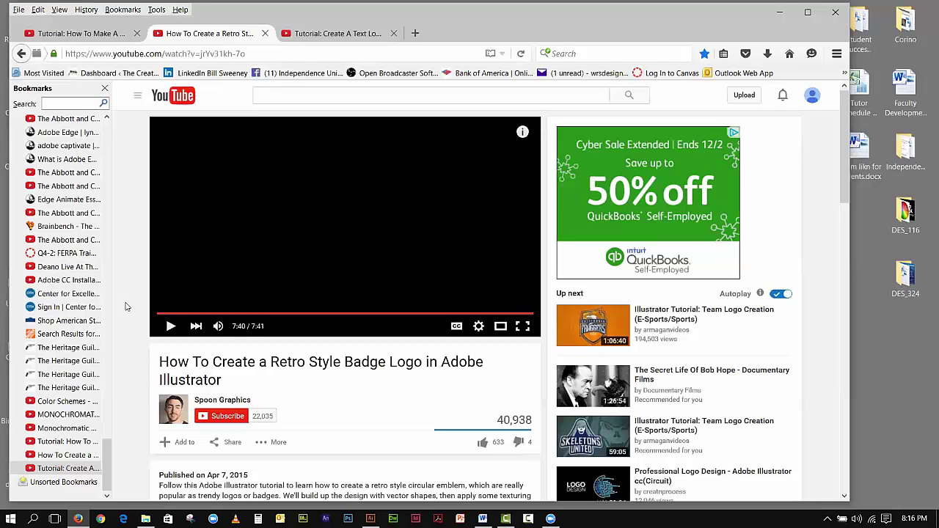
- Watch the tutorial on making a professional logo in Illustrator, keep the next video from autoplaying, and pause playback
click(85, 35)
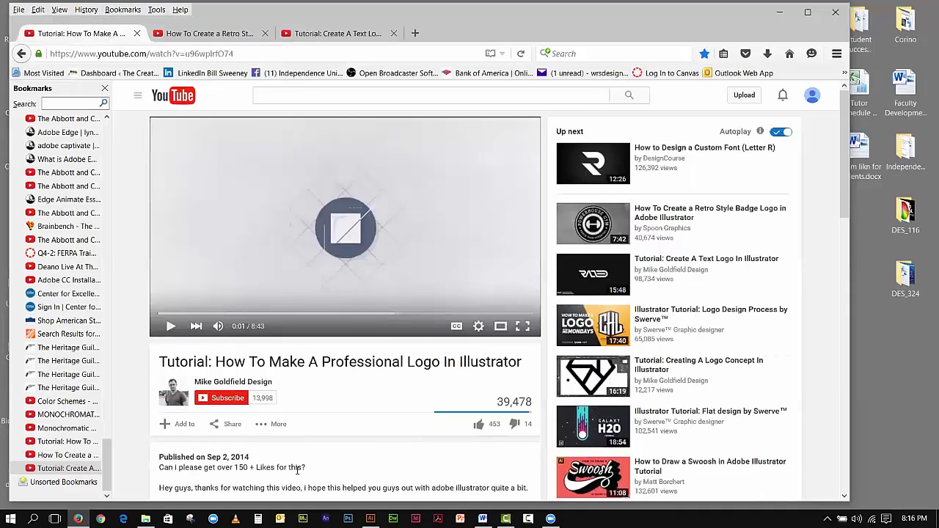
click(170, 326)
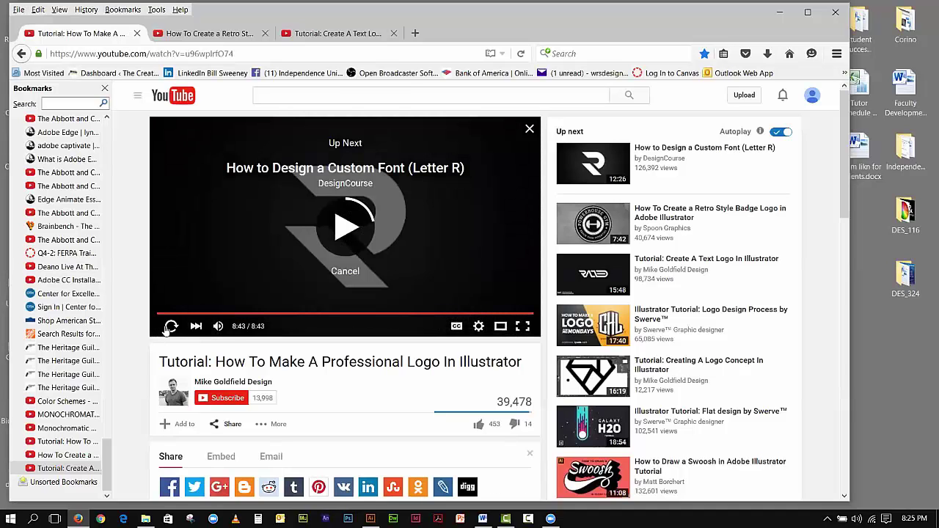
click(170, 326)
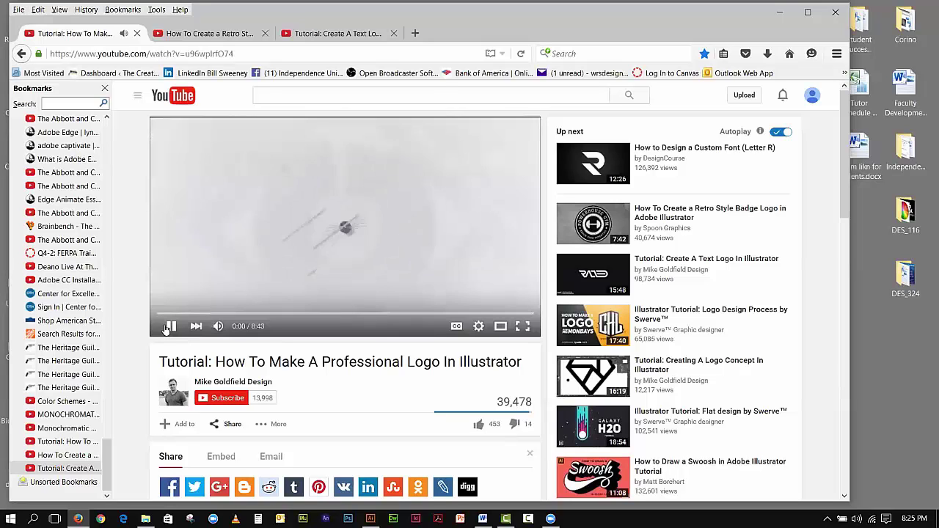
click(171, 326)
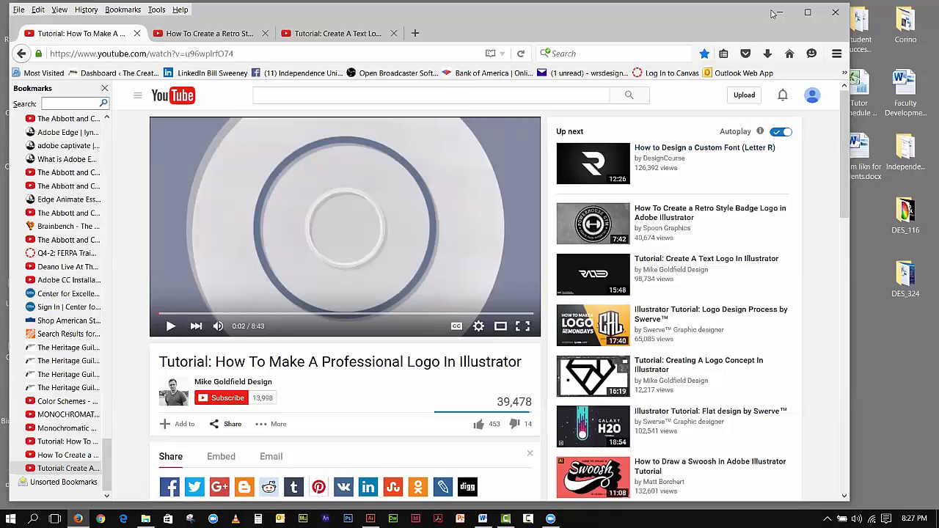
- Leave the browser on the text logo tutorial and switch to Illustrator to examine the 3D_logo.ai and Texas Longhornes.ai designs
click(334, 35)
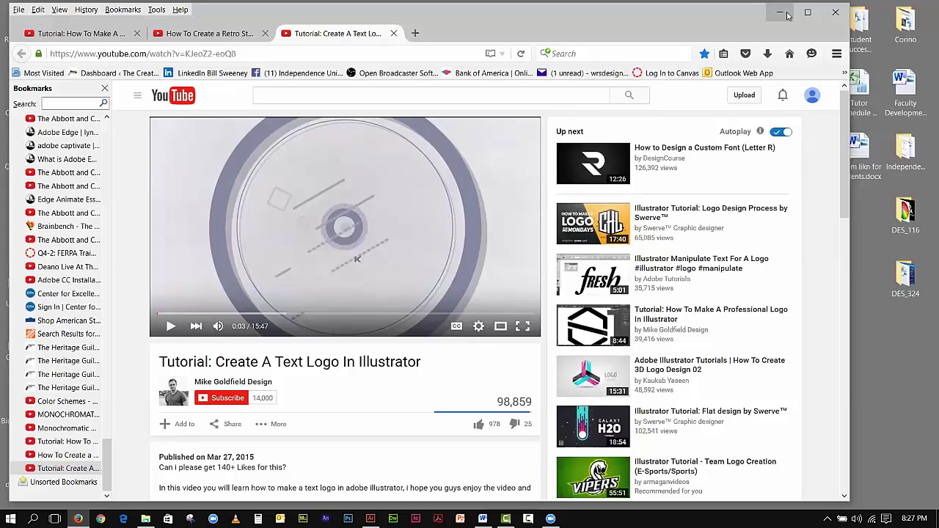
click(787, 16)
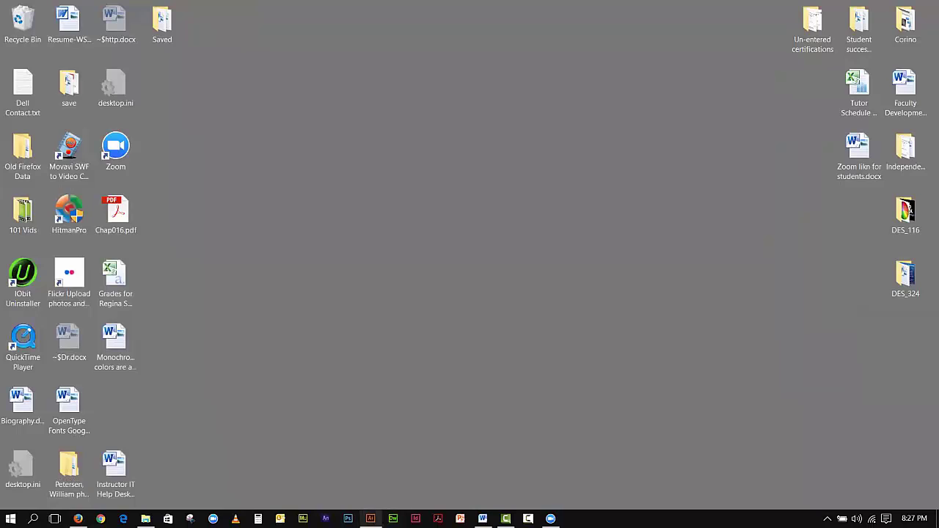
click(371, 519)
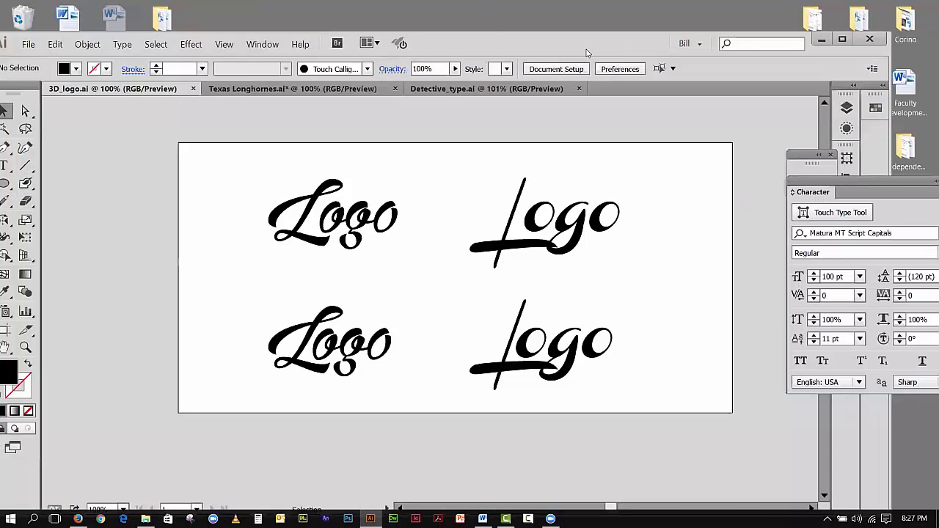
drag(586, 53, 578, 42)
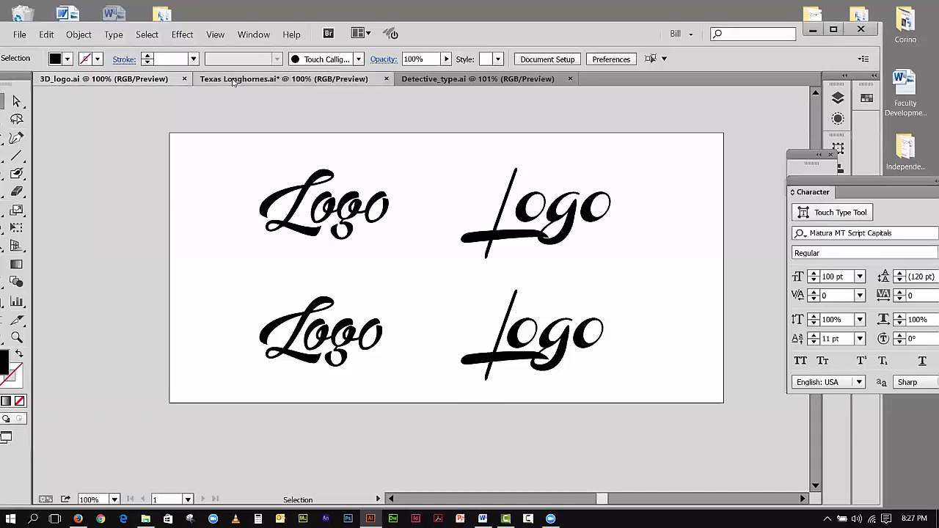
click(233, 79)
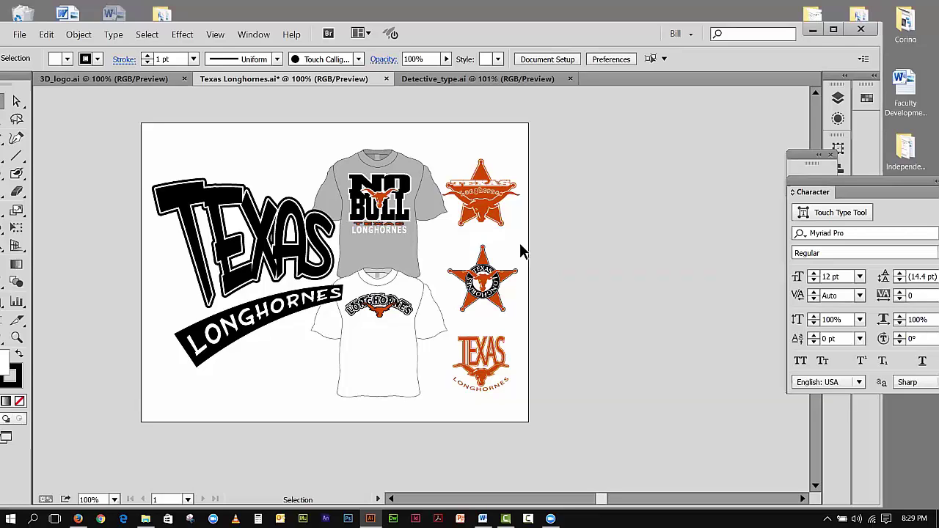
- In Detective_type.ai, move the whole magnifying glass and lettering artwork to the right, clearing most of the artboard
click(448, 81)
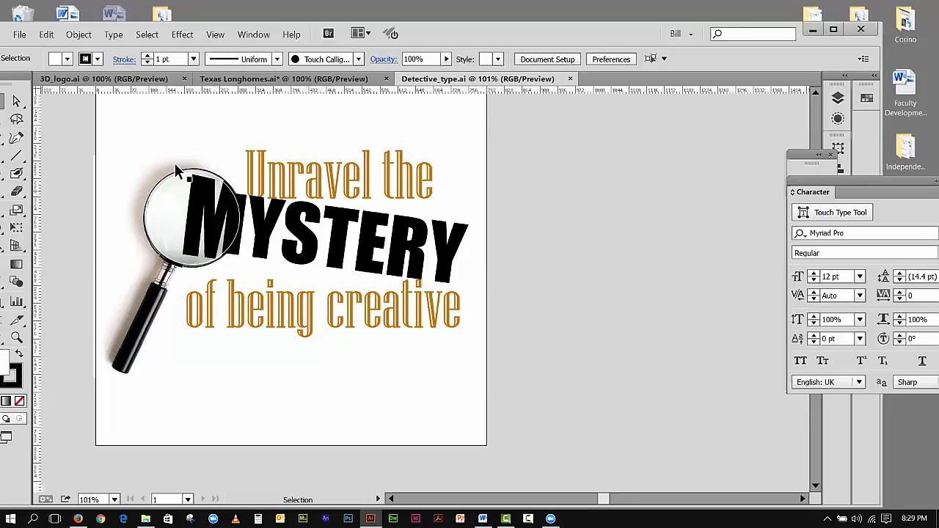
drag(111, 129, 442, 342)
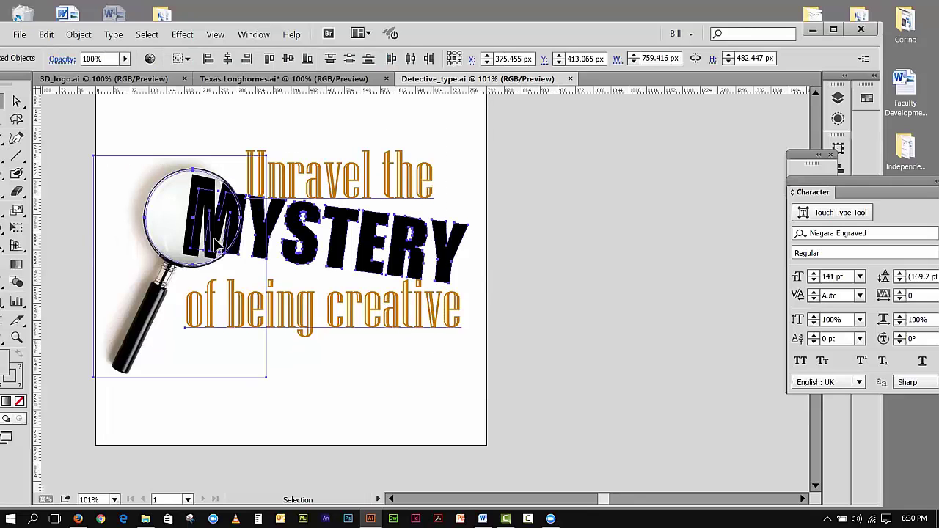
drag(159, 217, 526, 225)
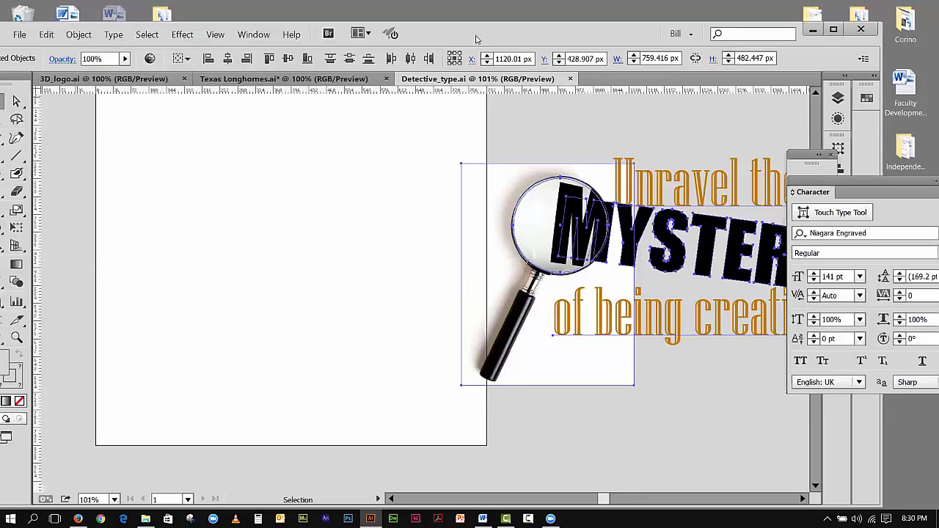
drag(475, 39, 498, 25)
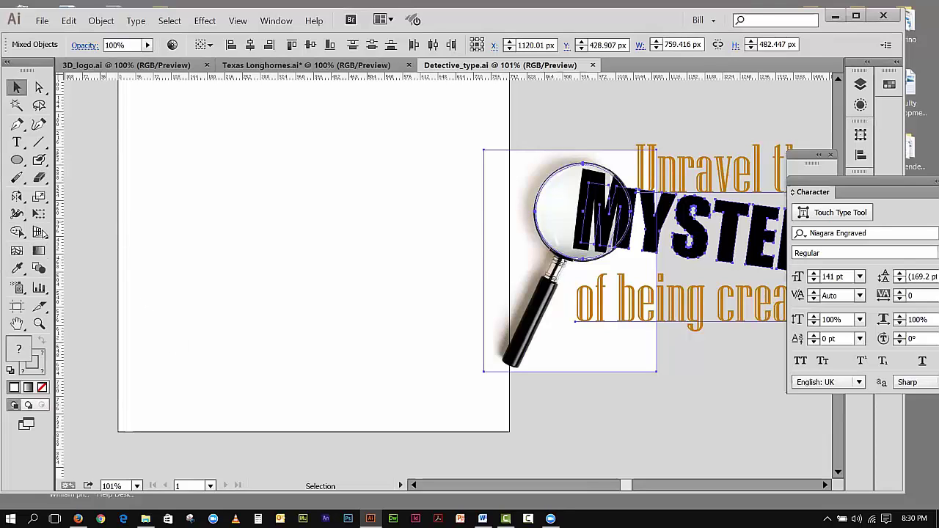
- Add a black letter M as point text on the empty artboard and scale it to about 167 pt with Free Transform
click(22, 144)
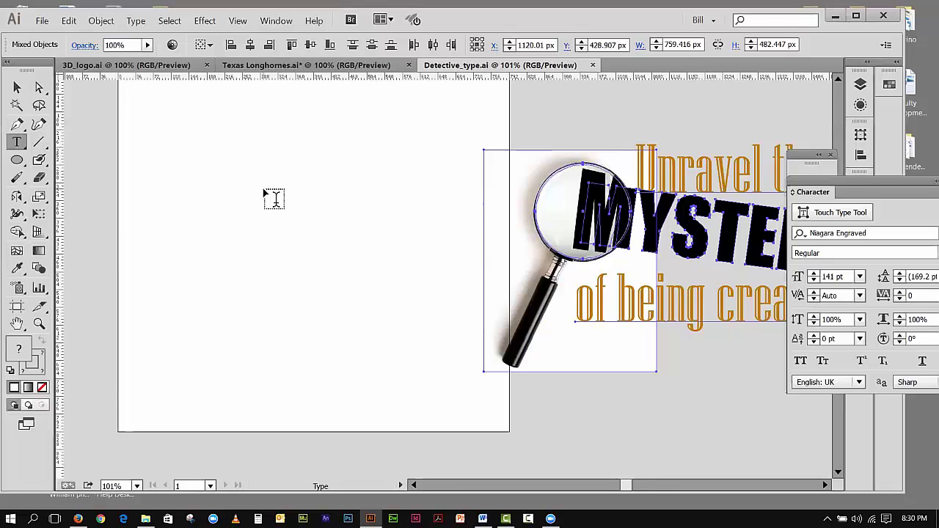
click(265, 191)
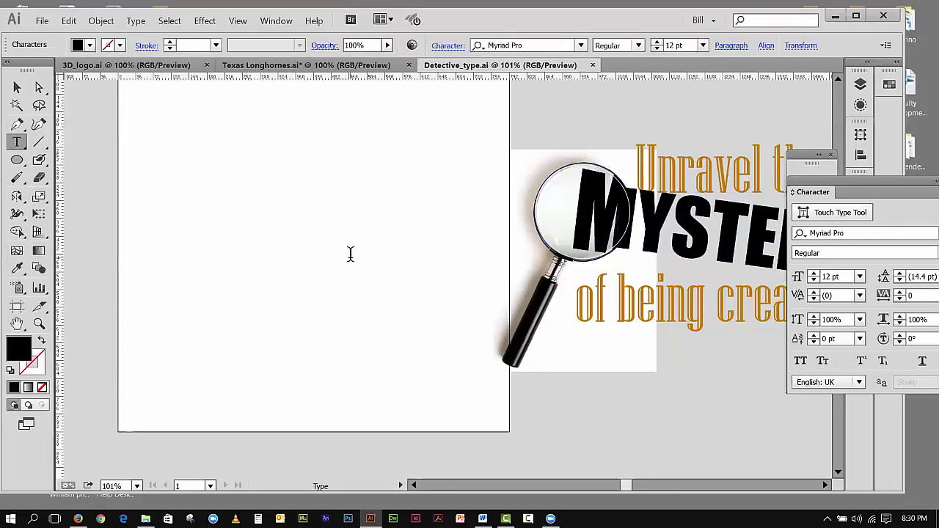
text(M)
click(39, 213)
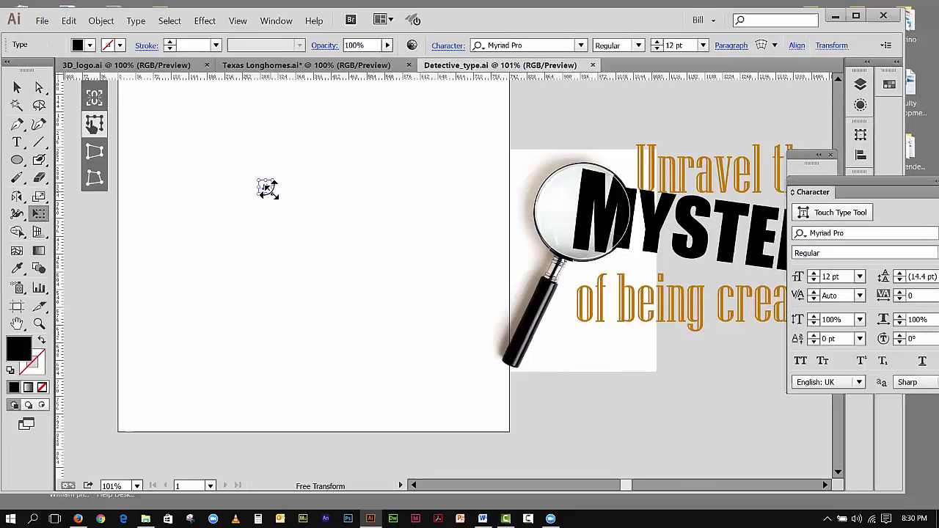
drag(267, 189, 273, 192)
drag(268, 191, 367, 273)
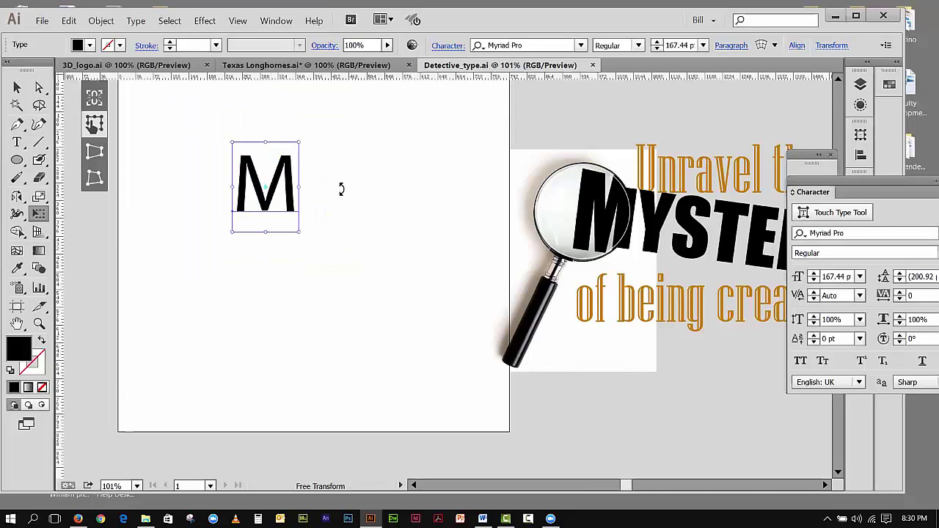
- Try the Bold and Bold Condensed styles of Myriad Pro on the letter M, going back to Bold
click(638, 45)
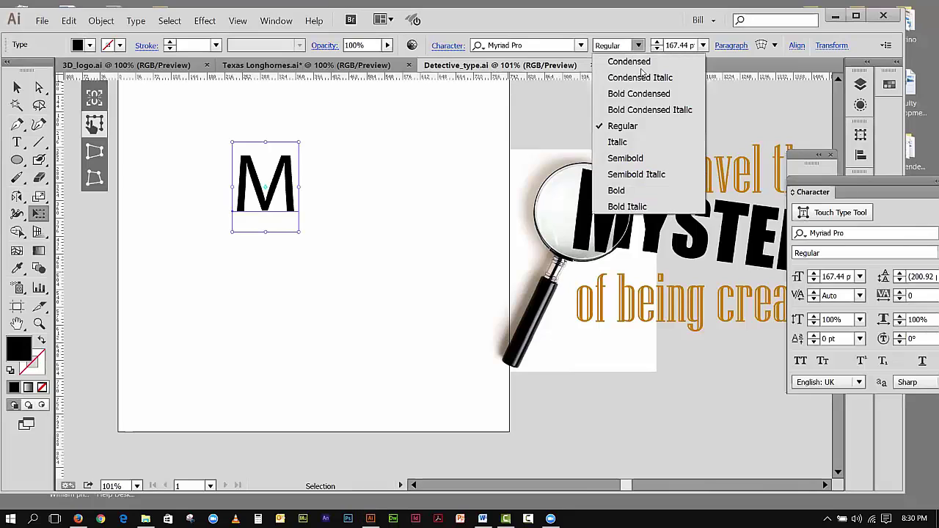
click(631, 192)
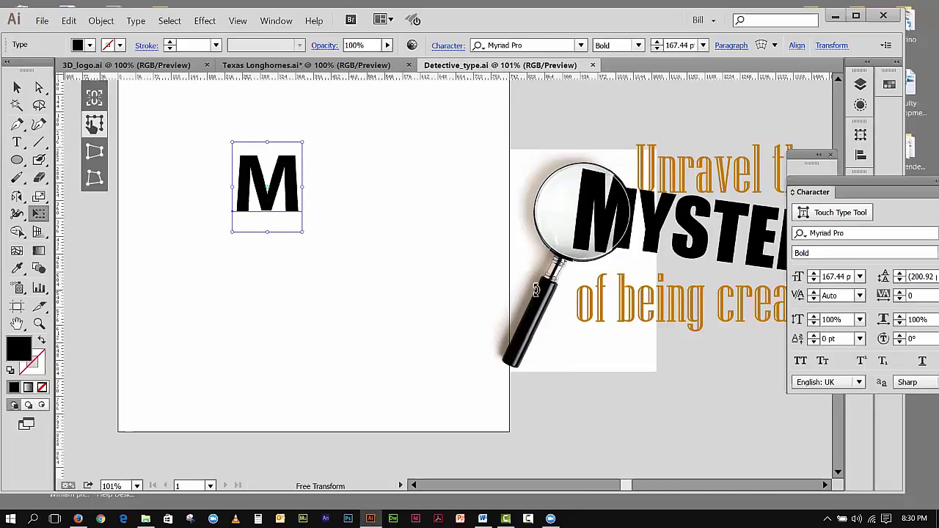
click(638, 45)
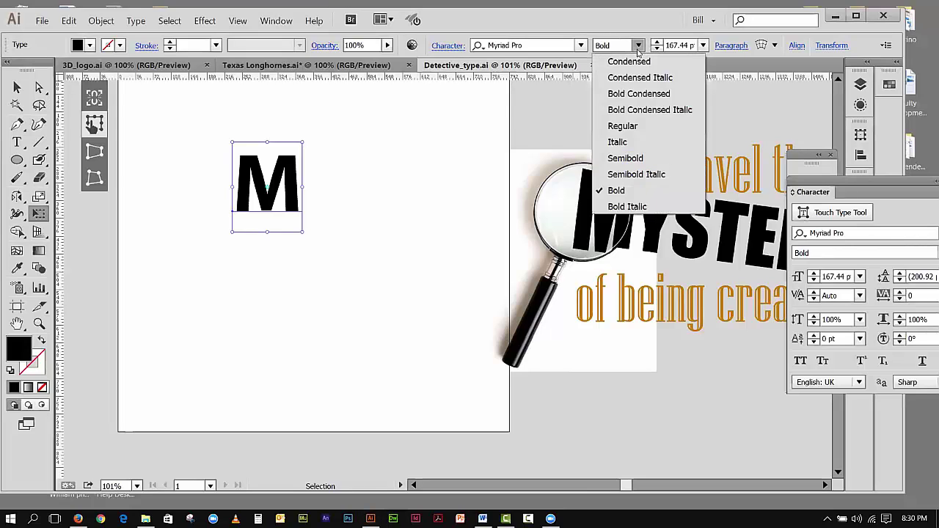
click(652, 92)
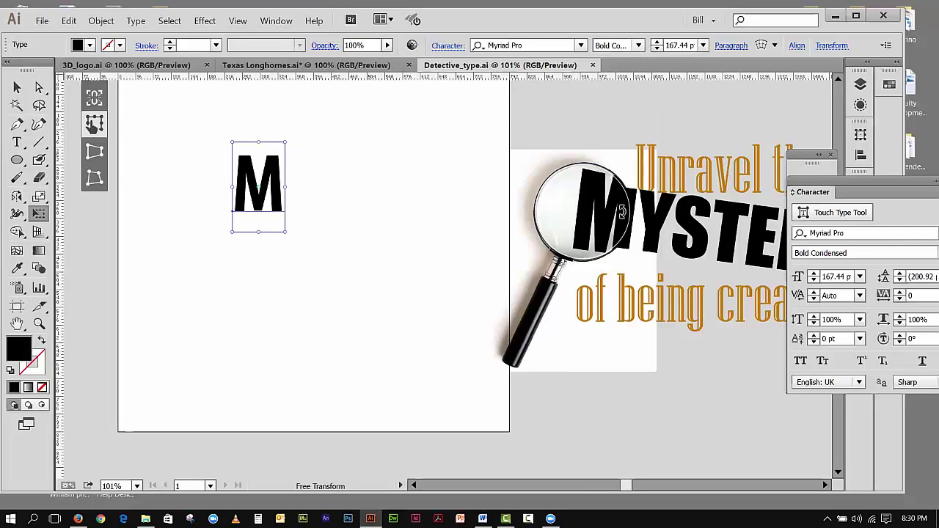
click(639, 45)
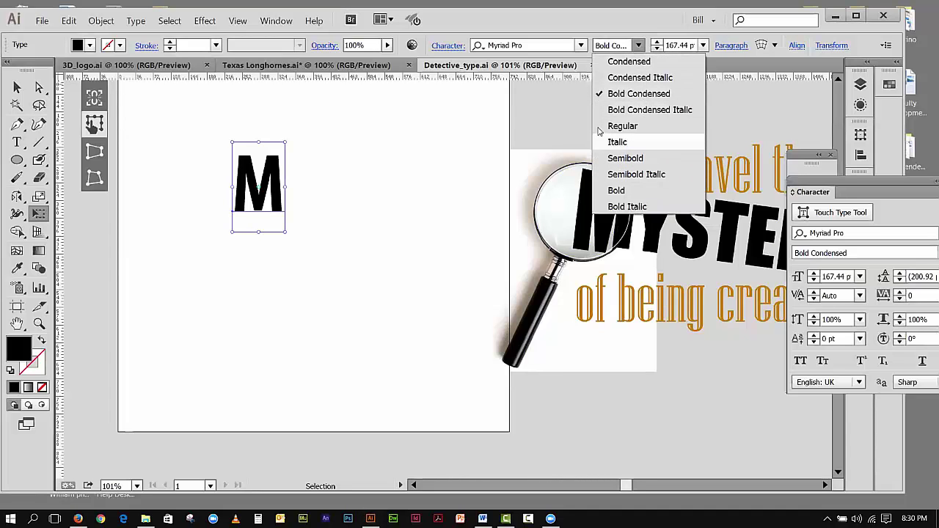
click(628, 193)
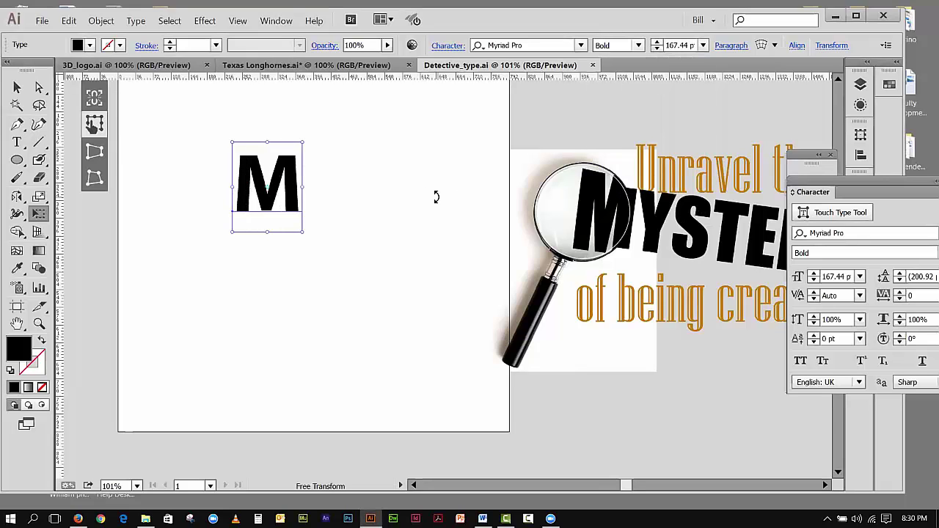
- Change the font family of the letter M to Impact
click(533, 45)
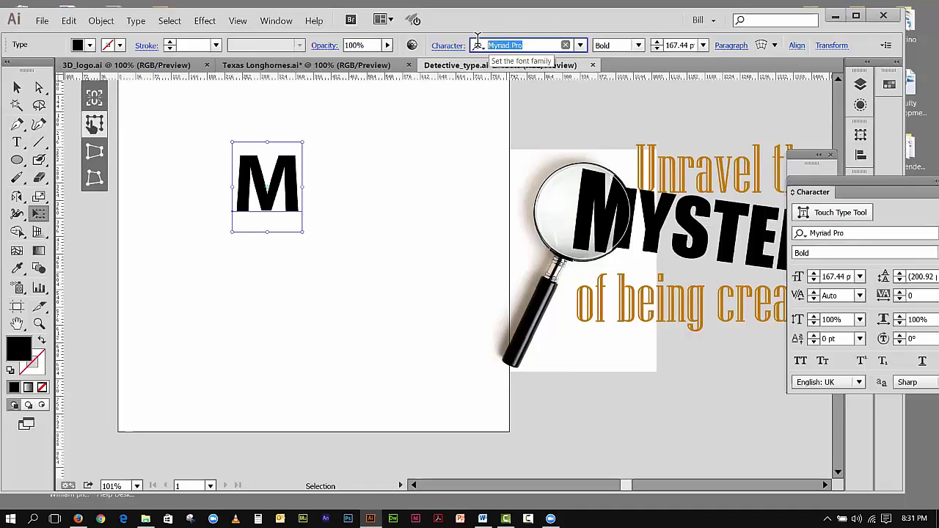
text(im)
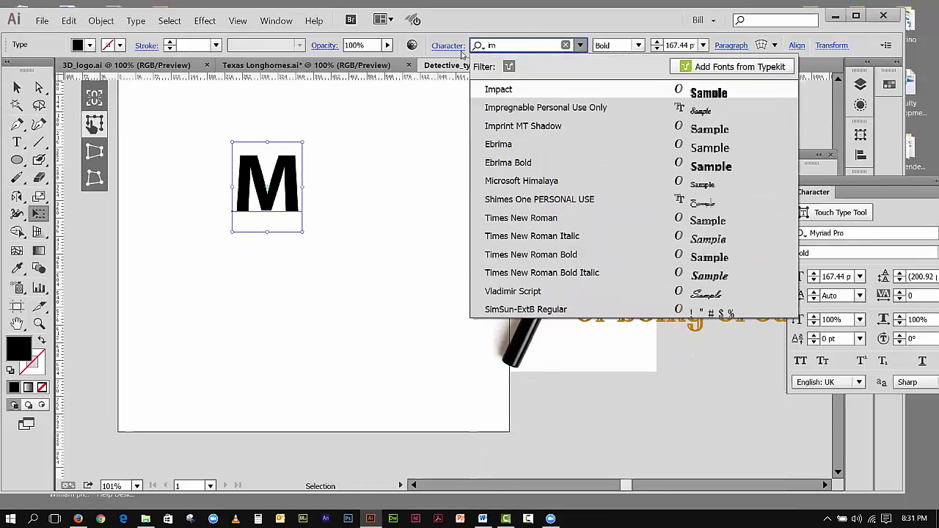
click(511, 91)
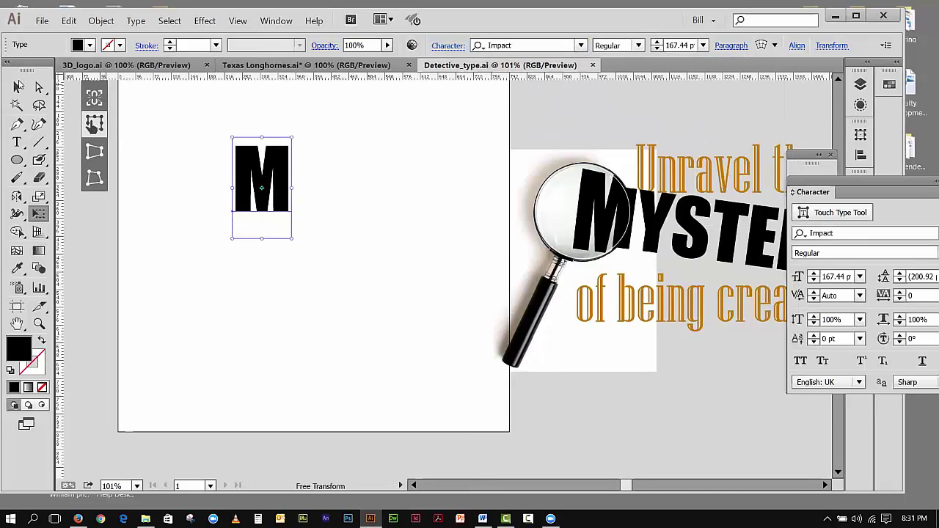
- Rotate the letter M slightly clockwise with the Rotate tool and deselect it
click(17, 86)
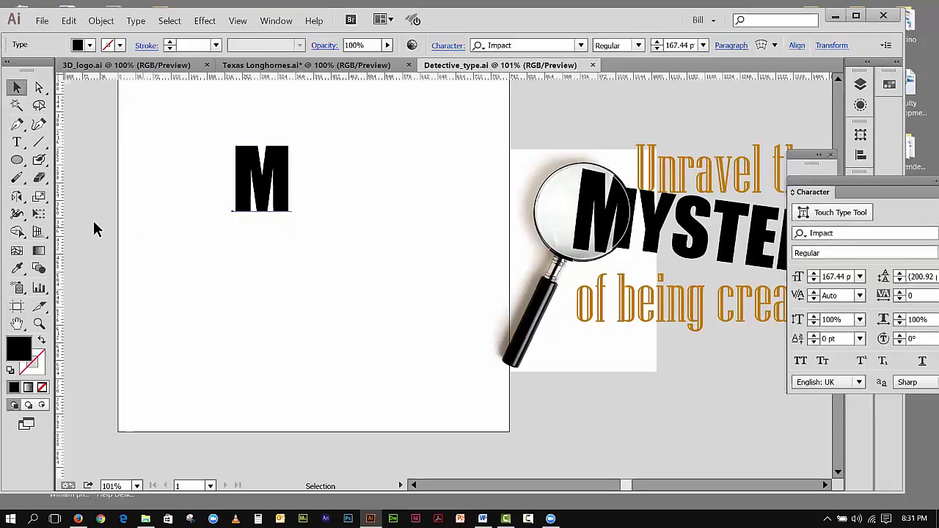
click(19, 197)
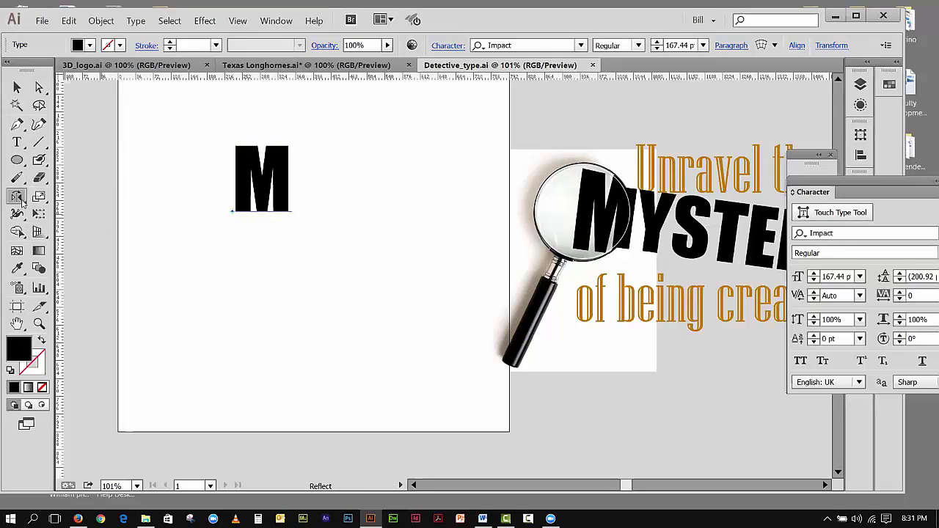
drag(18, 197, 52, 194)
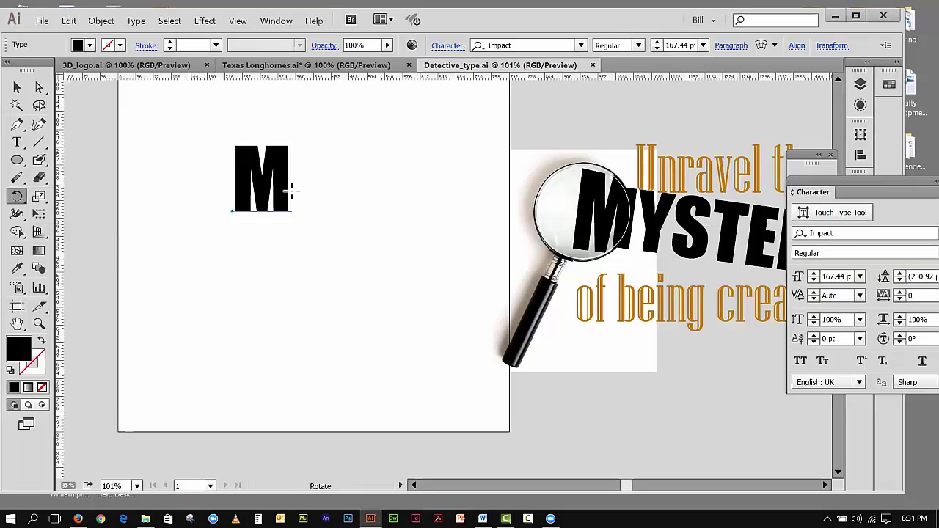
drag(303, 200, 304, 209)
click(17, 88)
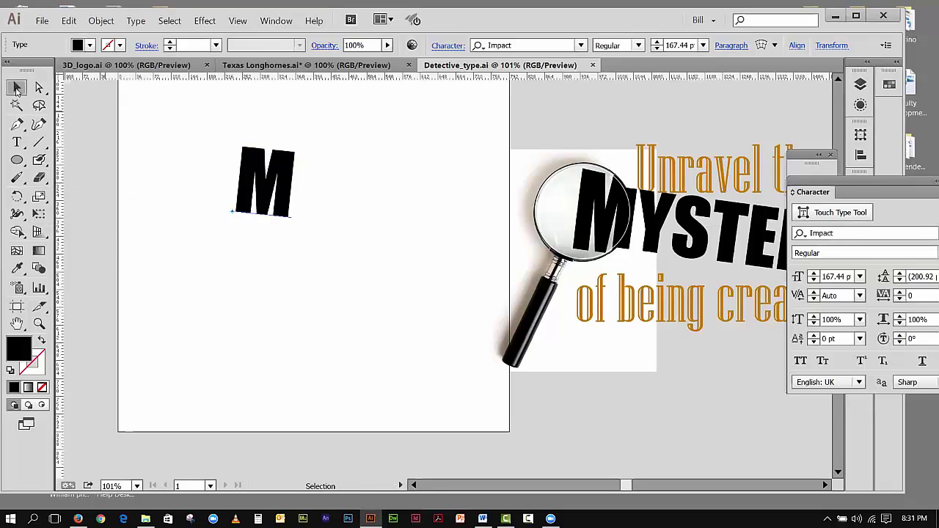
drag(257, 189, 337, 253)
click(91, 124)
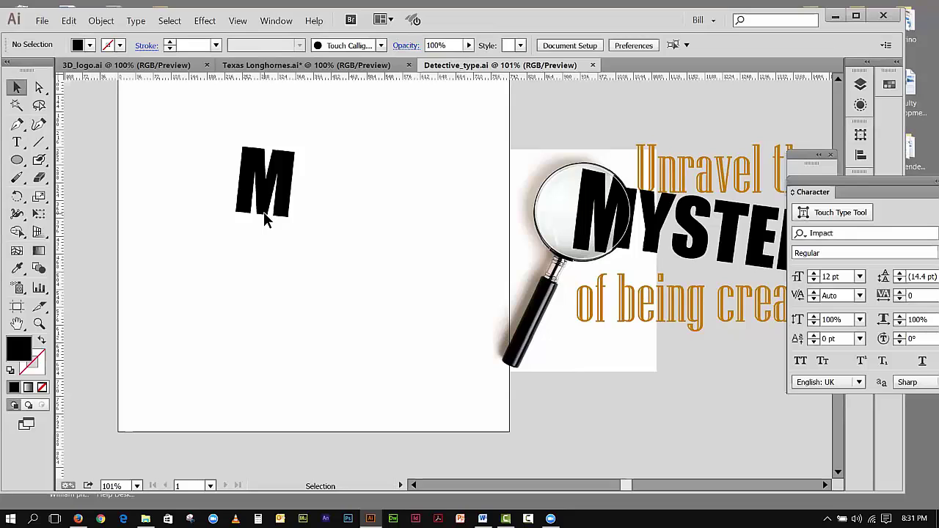
- Move the letter M down toward the centre of the artboard and paste a copy of it in place
click(269, 220)
drag(269, 218, 330, 254)
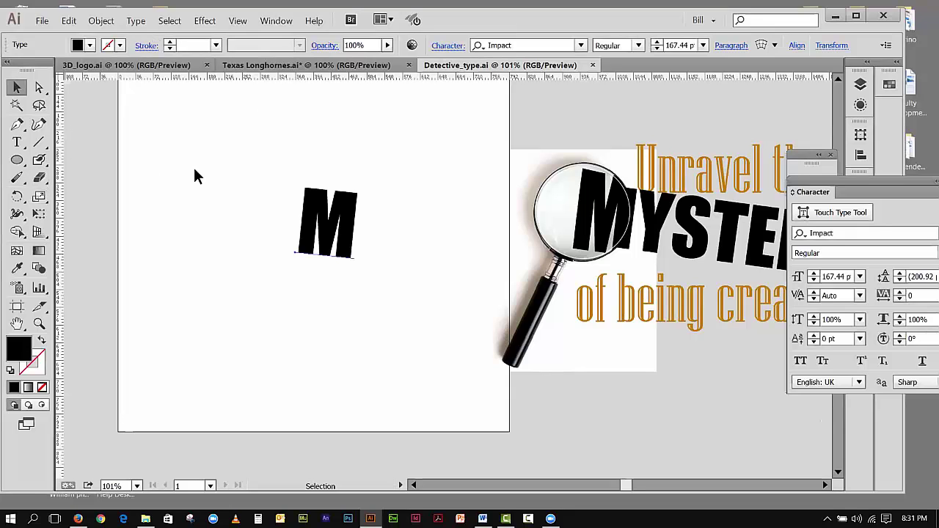
click(68, 21)
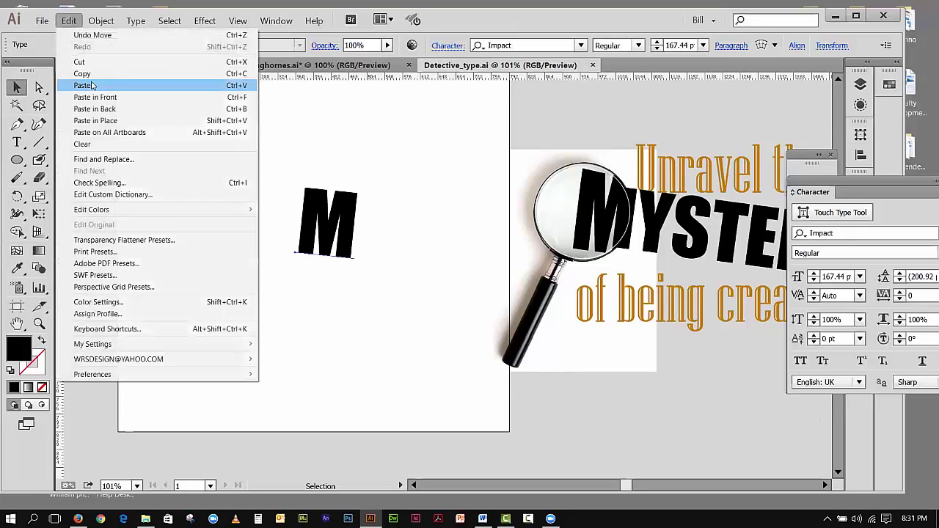
click(83, 73)
click(72, 22)
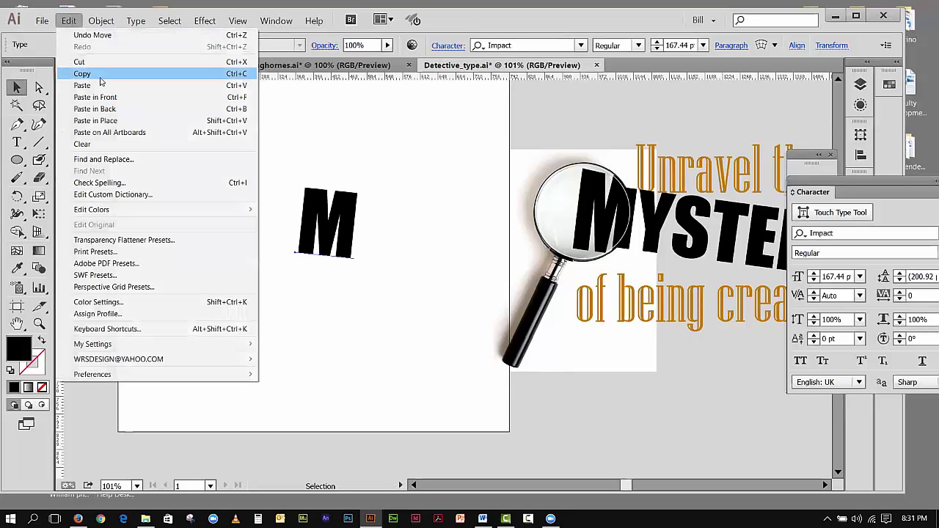
click(129, 121)
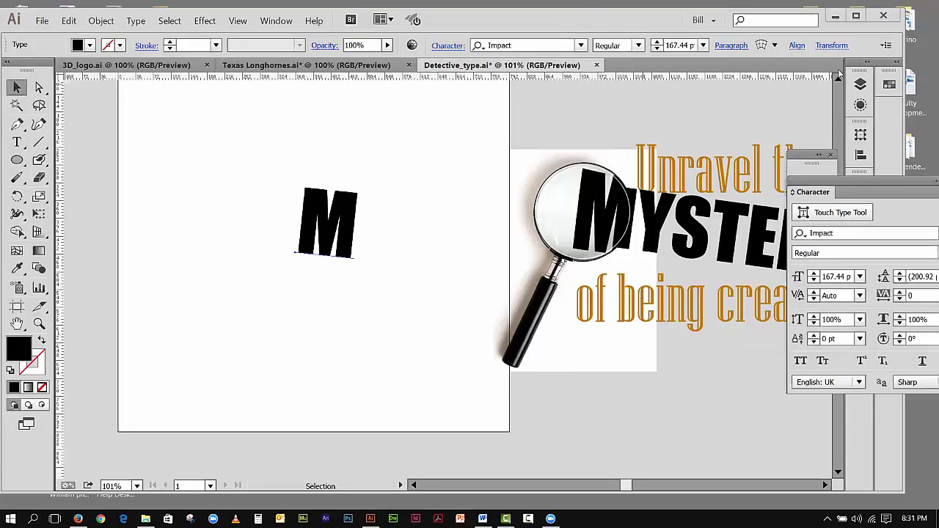
- Clear the workspace by closing the floating selection-tool palette and the Character panel
double_click(593, 23)
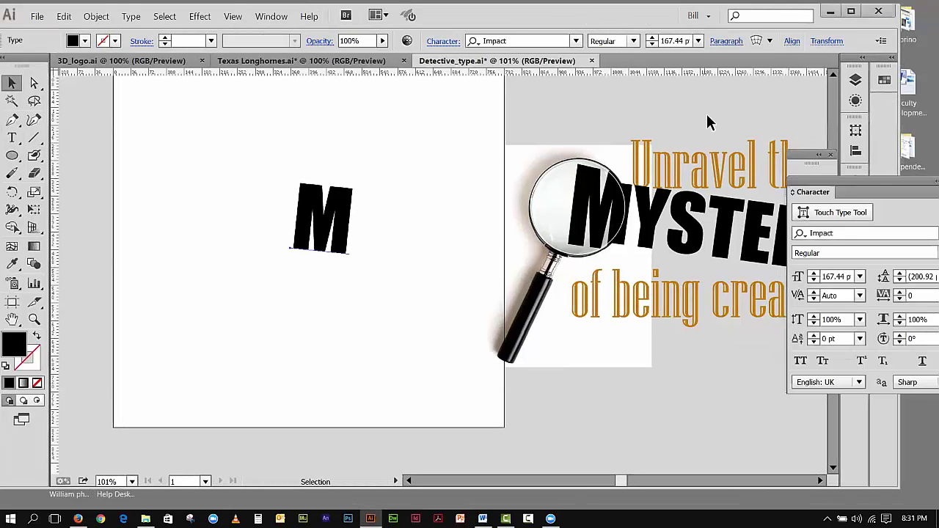
drag(799, 160, 667, 124)
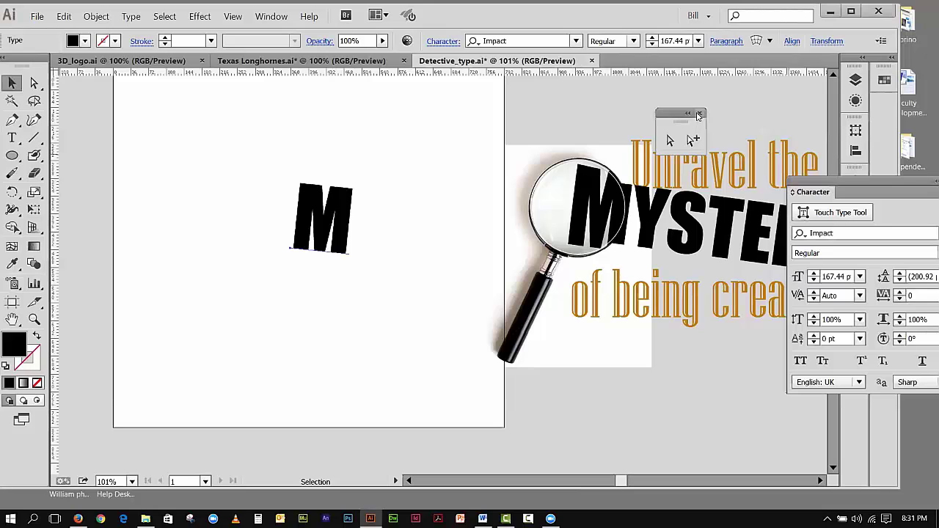
click(699, 115)
drag(807, 180, 598, 107)
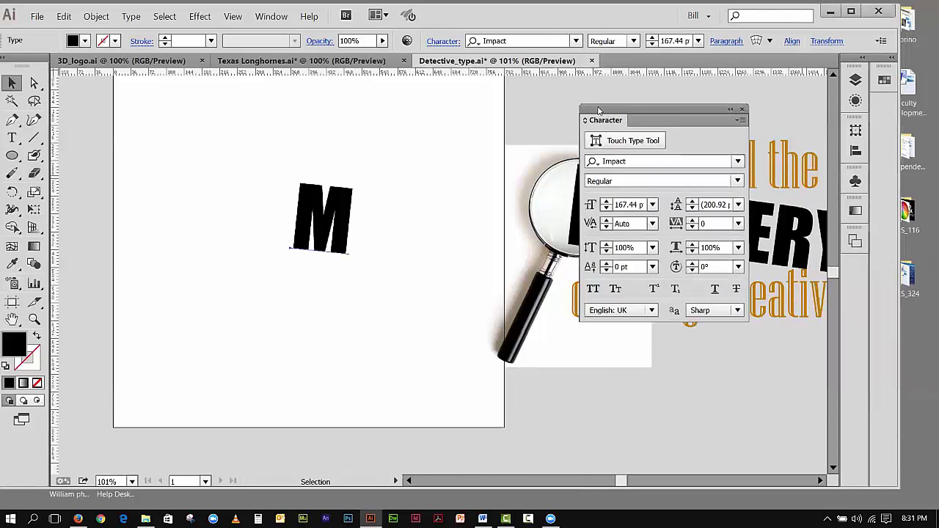
click(742, 108)
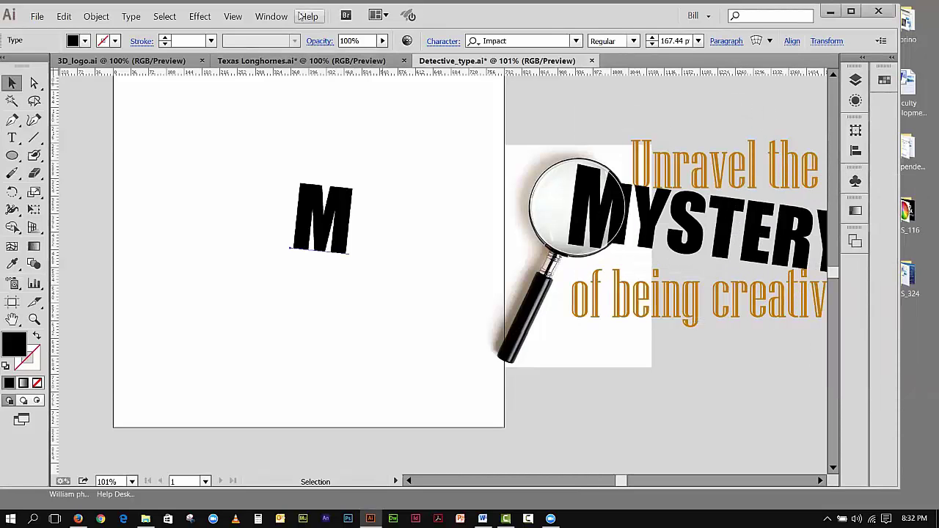
- Open the Layers panel, undock it as a floating panel over the canvas, and collapse the Appearance panel
click(270, 16)
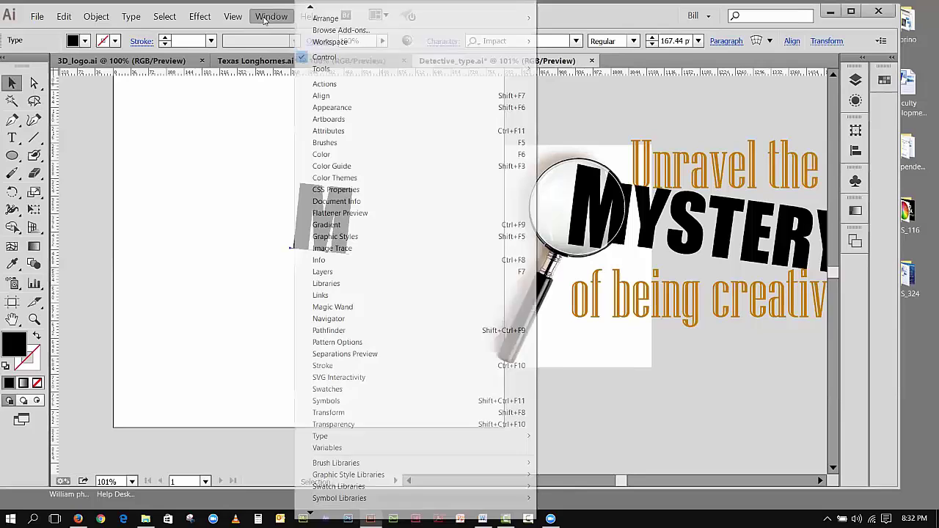
click(327, 273)
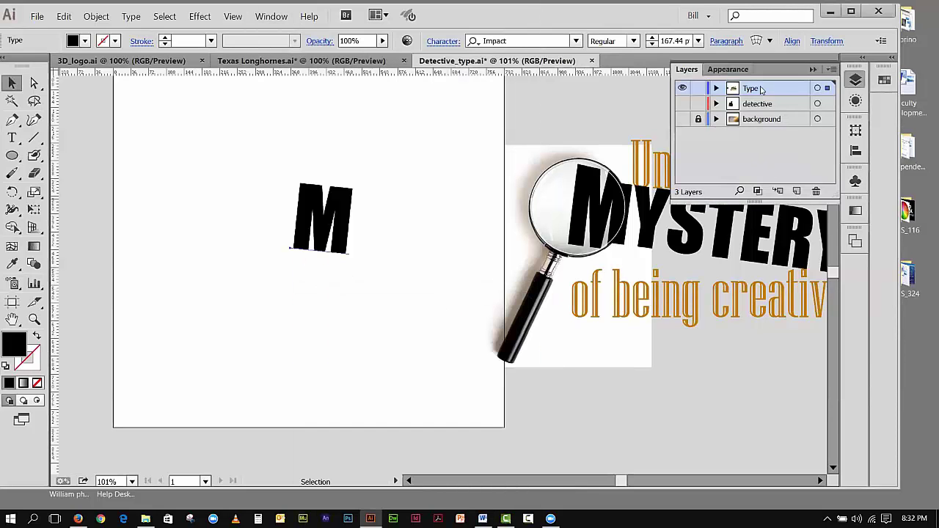
drag(687, 69, 587, 290)
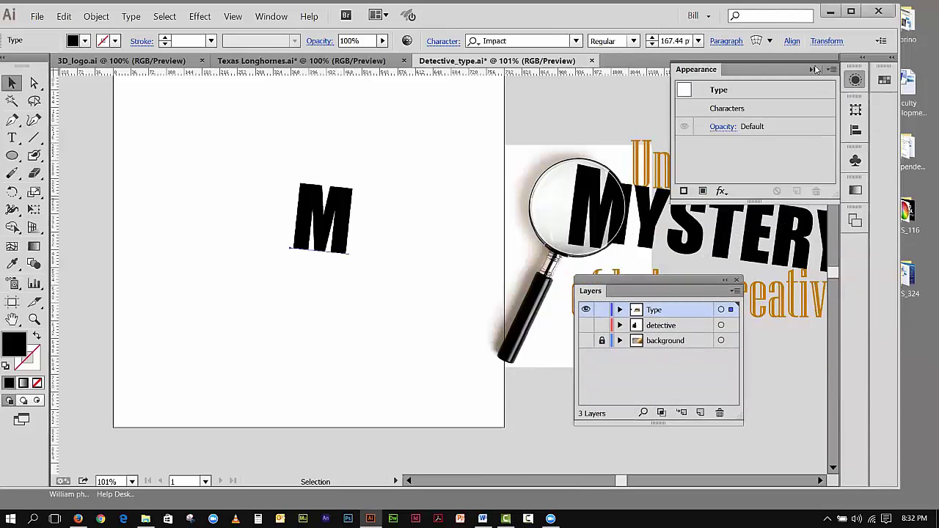
click(814, 69)
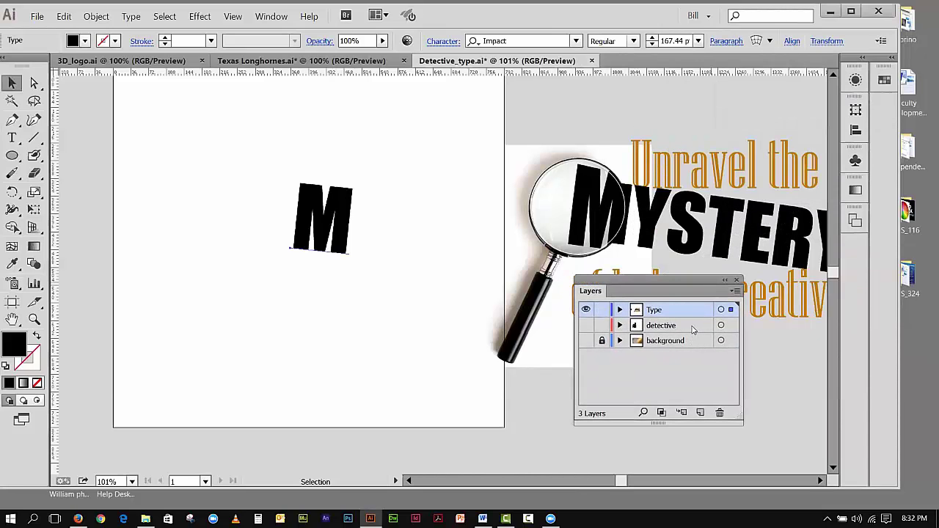
- Create a new layer named magnify above the Type layer and move the selected letter M onto it
click(700, 413)
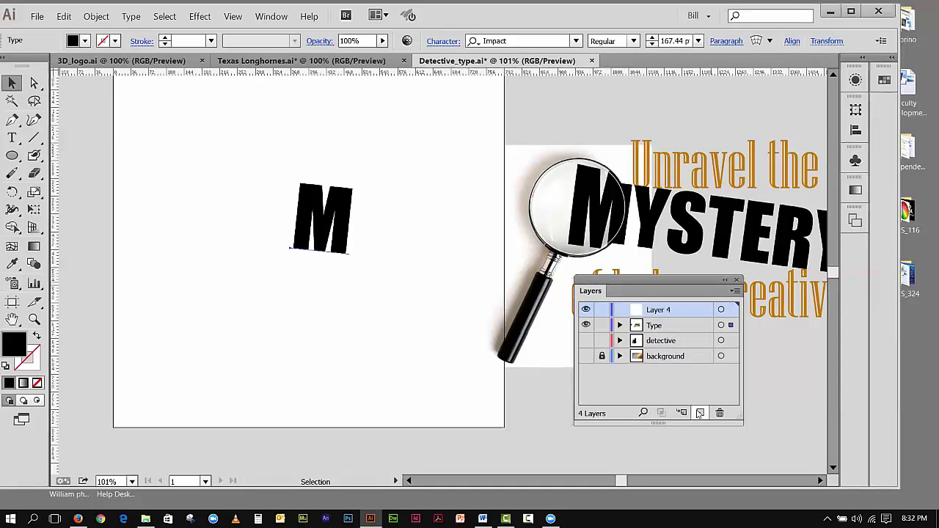
double_click(661, 309)
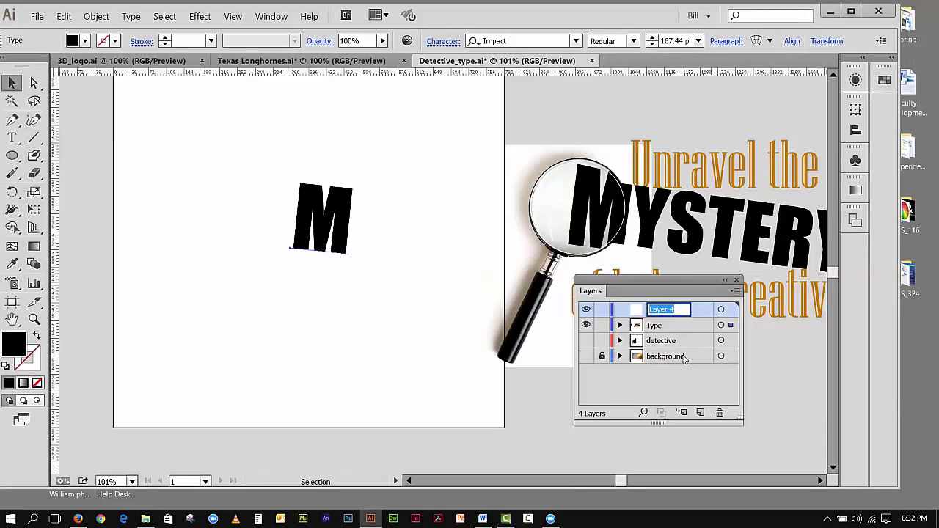
text(magnify)
drag(730, 325, 731, 312)
- Toggle the visibility of the magnify and Type layers to check where each copy of the M sits
click(585, 325)
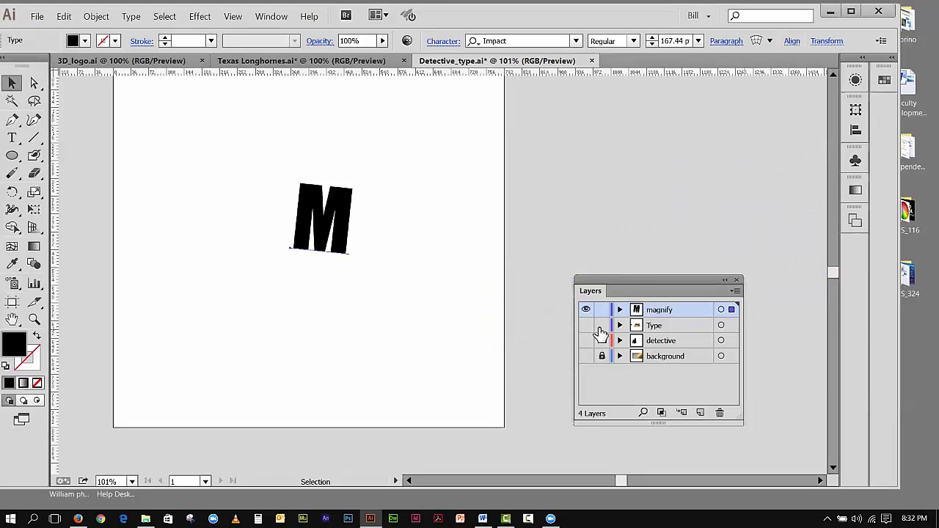
click(585, 310)
click(588, 325)
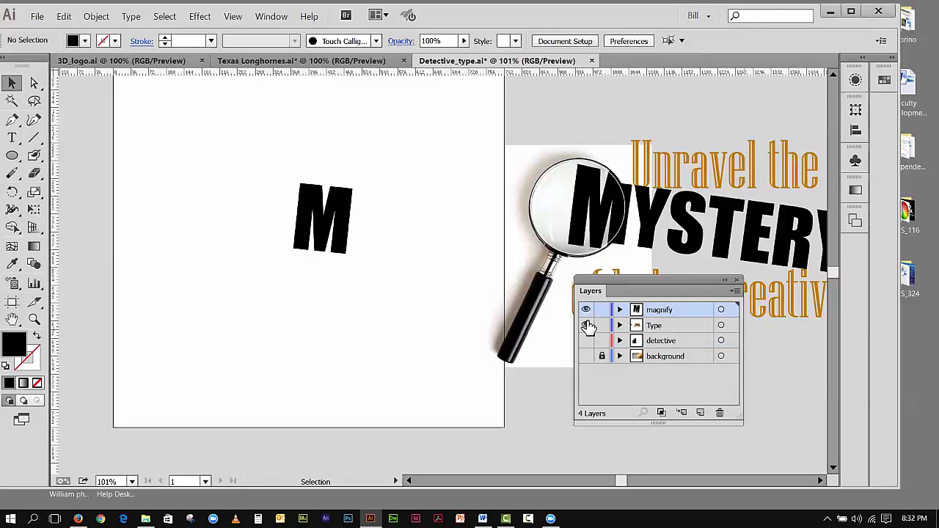
click(586, 325)
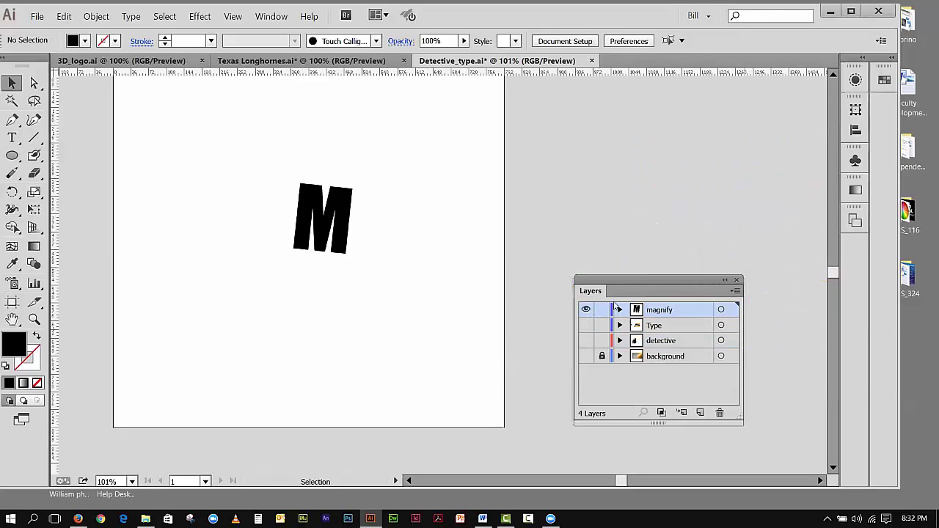
drag(619, 279, 681, 91)
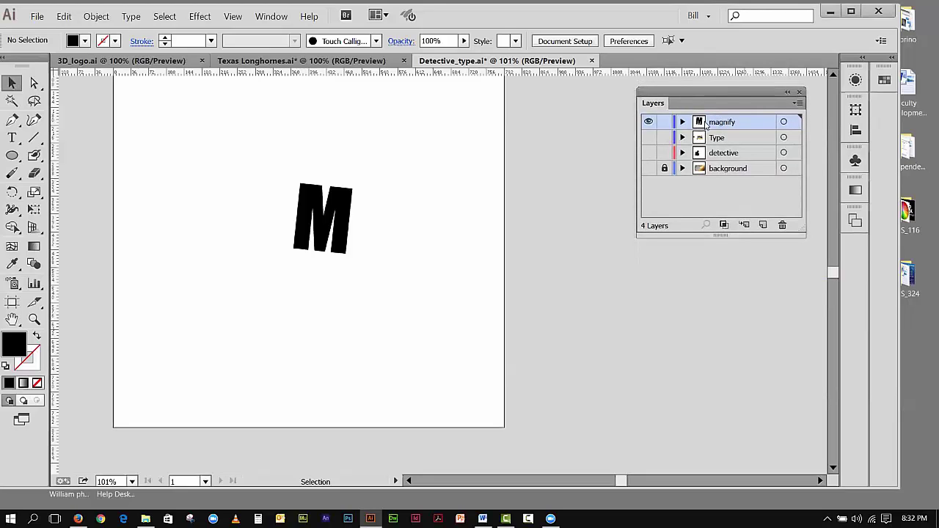
- Create another layer on top, move the M from the magnify layer onto it, and name the new layer magnify
click(763, 225)
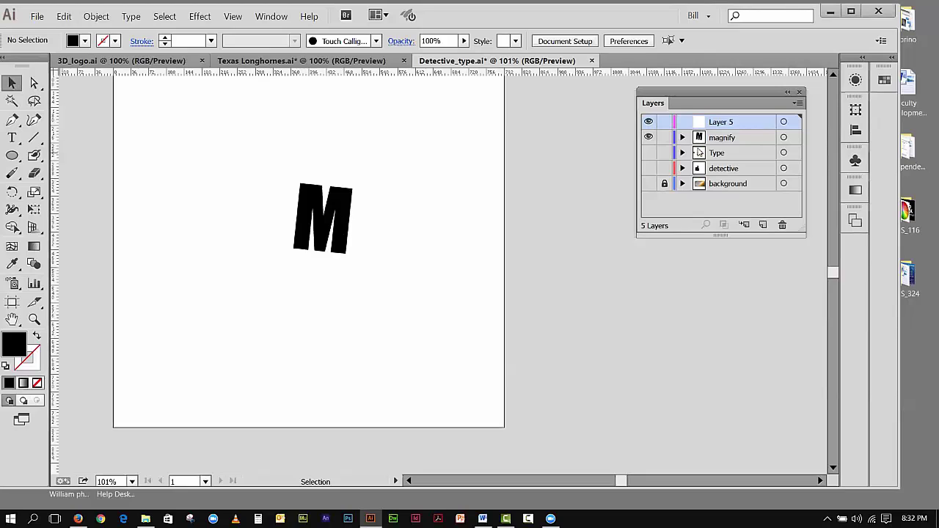
click(649, 153)
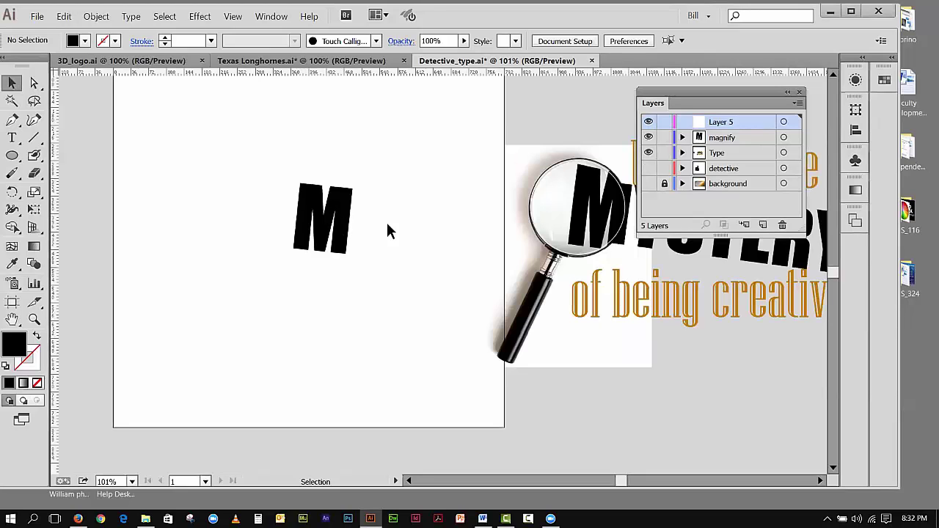
click(339, 253)
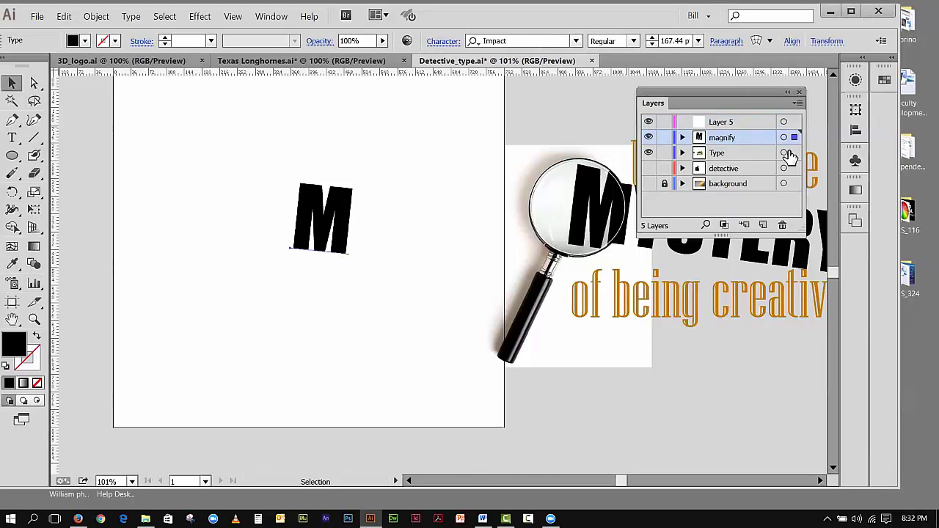
drag(795, 137, 795, 122)
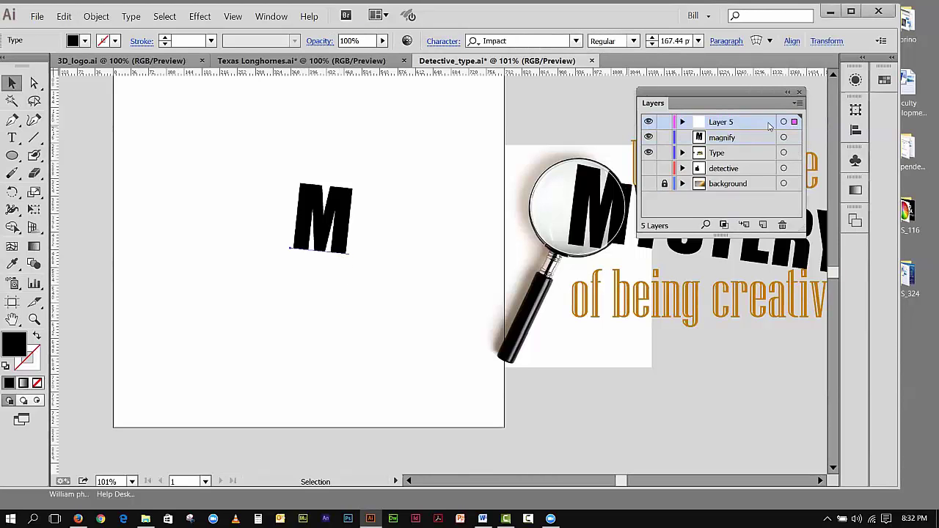
double_click(723, 122)
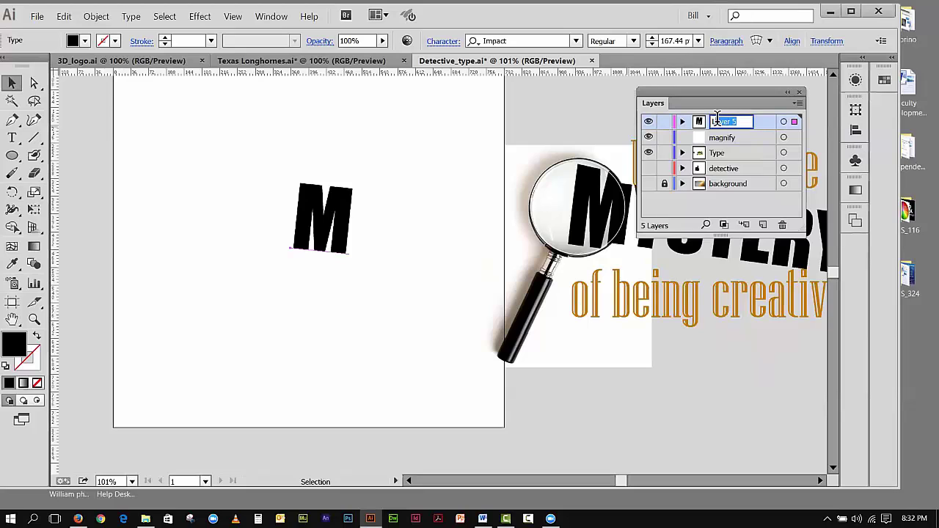
text(magnify)
- Move the M remaining in the Type layer to the lower magnify layer and rename that layer original
click(702, 139)
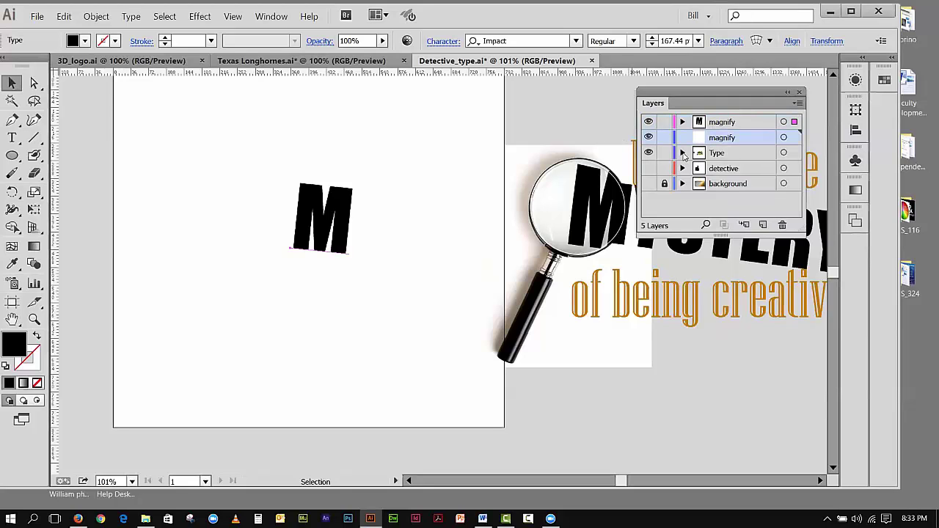
click(684, 153)
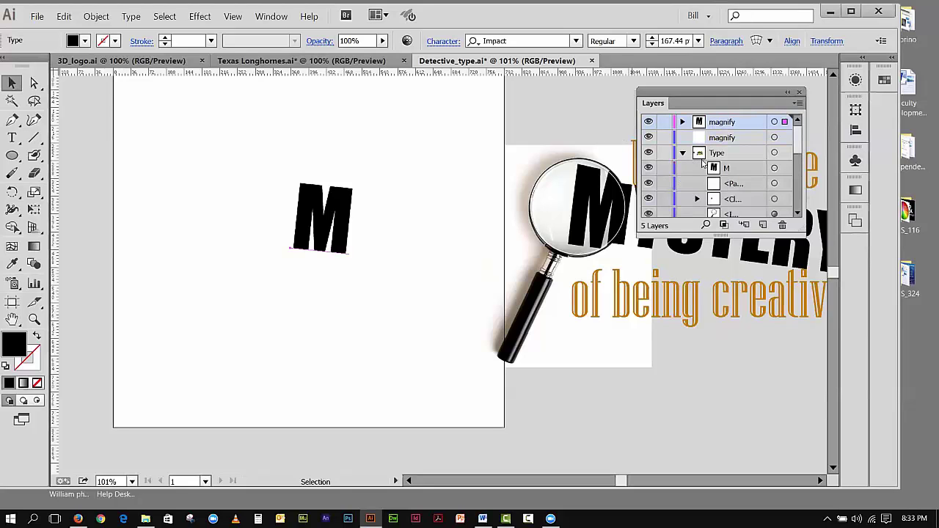
click(774, 169)
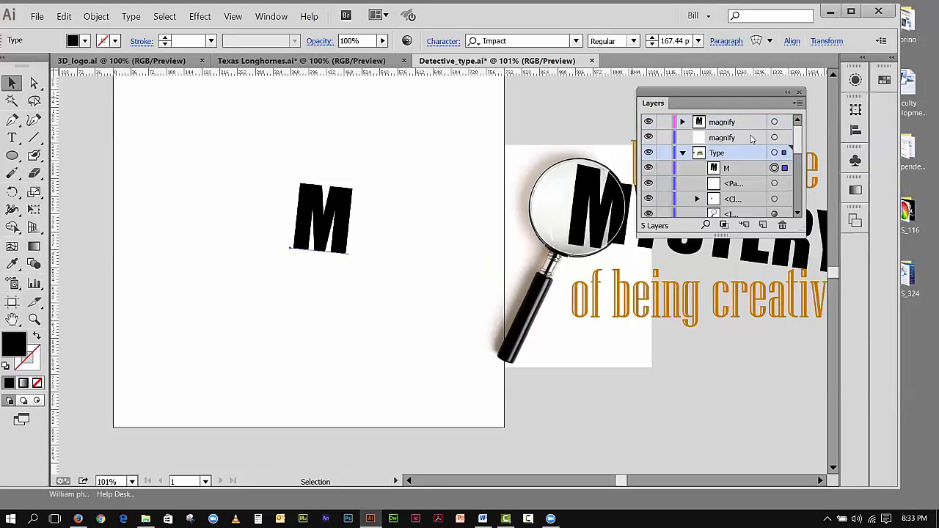
drag(785, 152, 785, 138)
double_click(721, 138)
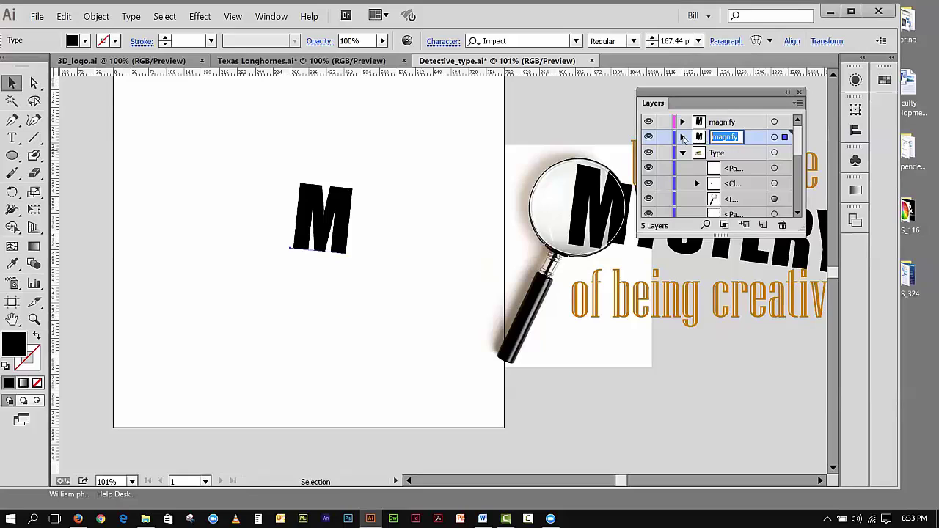
text(c)
text(riginal)
key(Return)
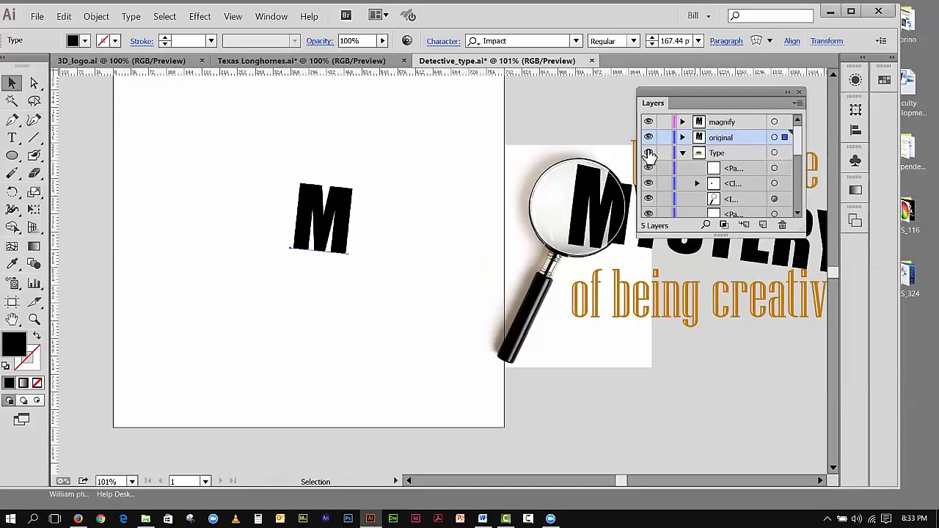
- Hide the Type layer, keep the magnify and original layers visible, and lock the original layer
click(648, 152)
click(683, 153)
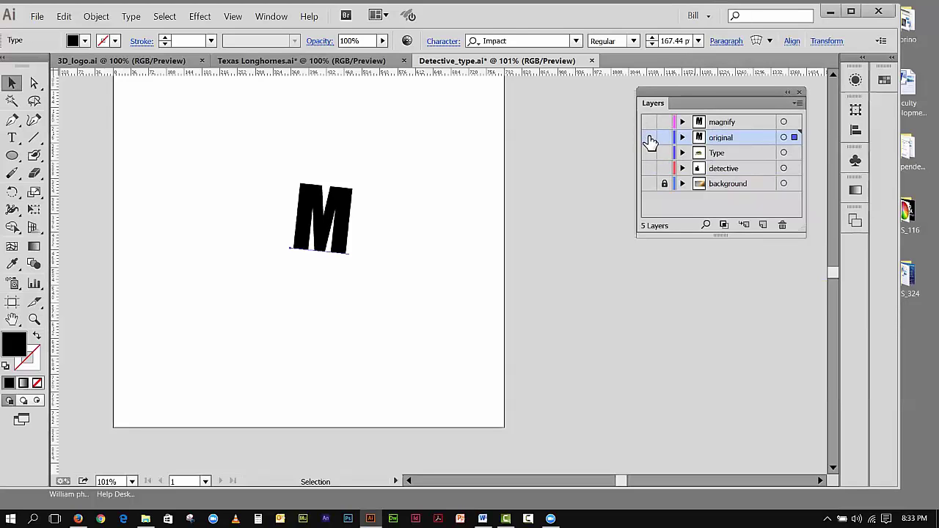
click(648, 136)
click(648, 135)
click(649, 122)
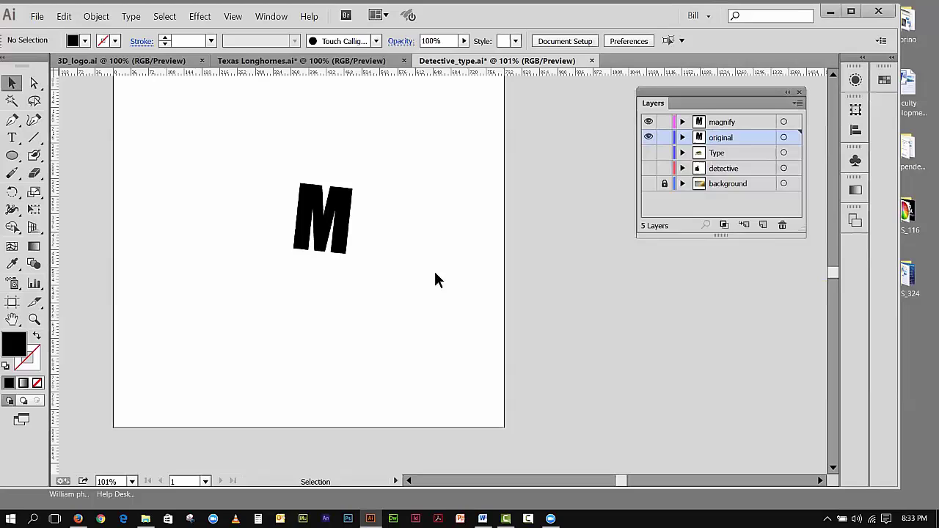
click(665, 138)
- Draw a circle with the default white fill and 1 pt black stroke on the magnify layer, positioned over the M's lower-left part
click(12, 156)
drag(12, 155, 44, 191)
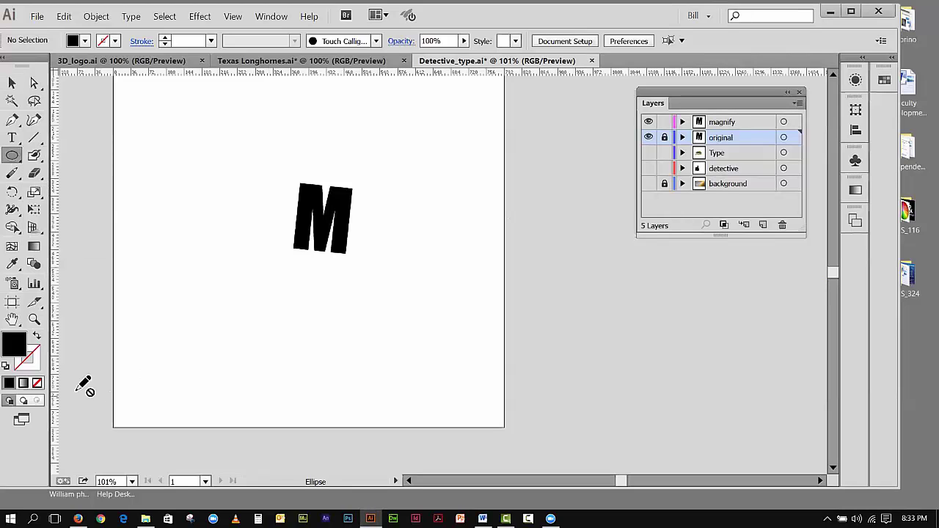
click(6, 367)
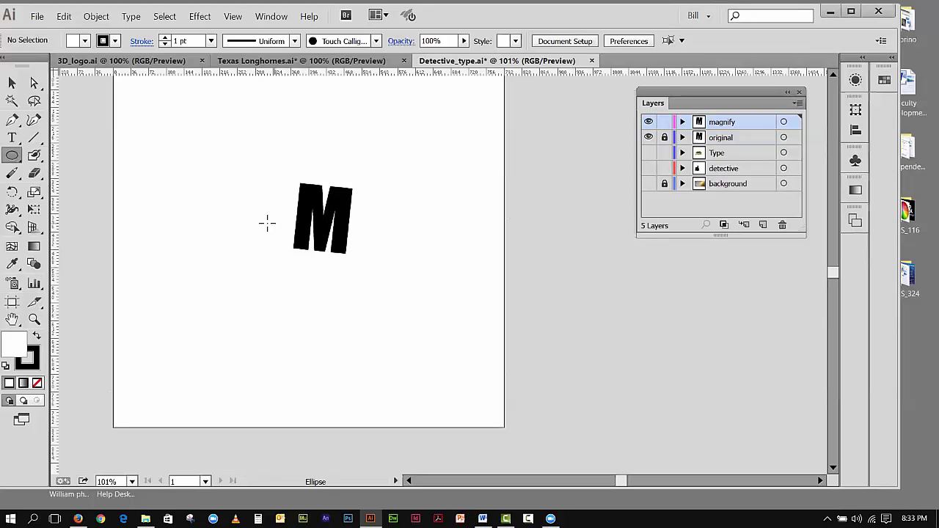
drag(267, 221, 328, 294)
mouse_move(332, 294)
mouse_down()
mouse_move(398, 213)
mouse_move(286, 315)
mouse_move(382, 266)
mouse_move(361, 309)
mouse_move(329, 285)
mouse_move(342, 281)
mouse_move(311, 235)
mouse_move(344, 294)
mouse_move(327, 269)
mouse_move(334, 286)
mouse_up()
drag(331, 272, 329, 278)
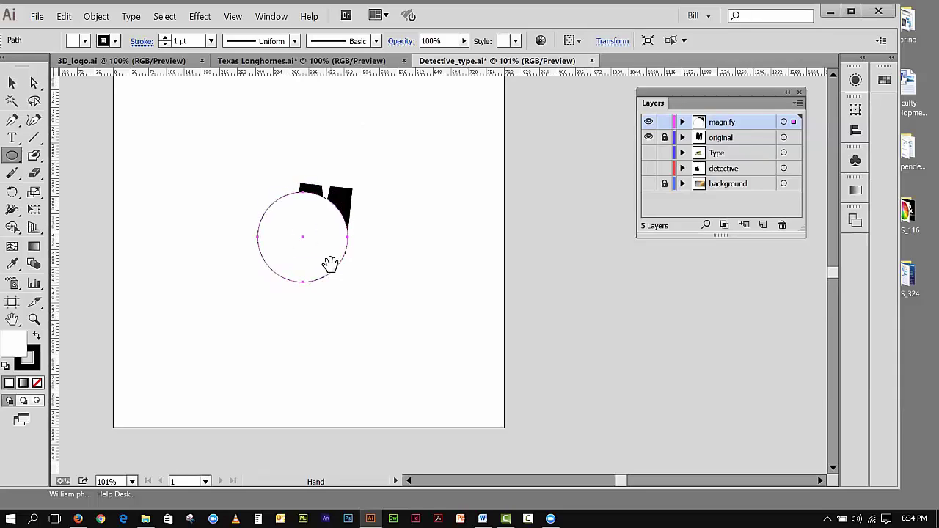
click(12, 82)
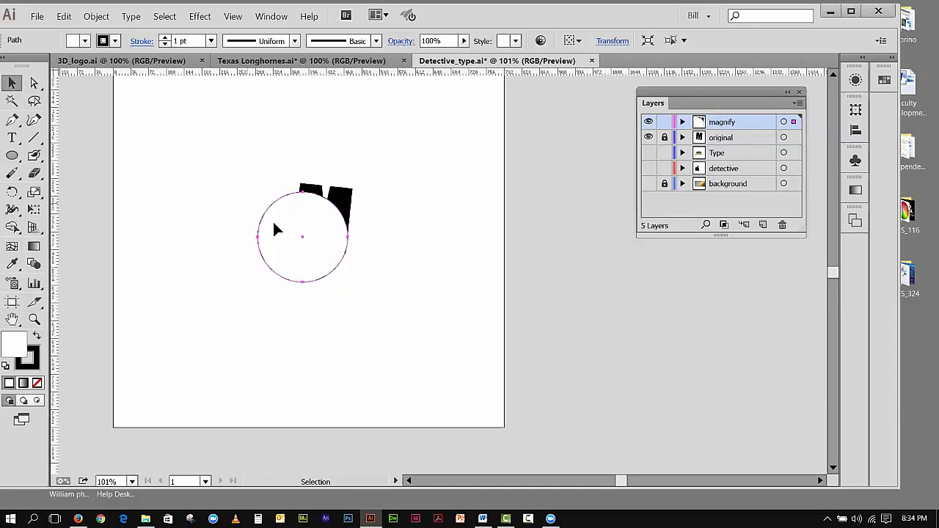
drag(305, 284, 342, 252)
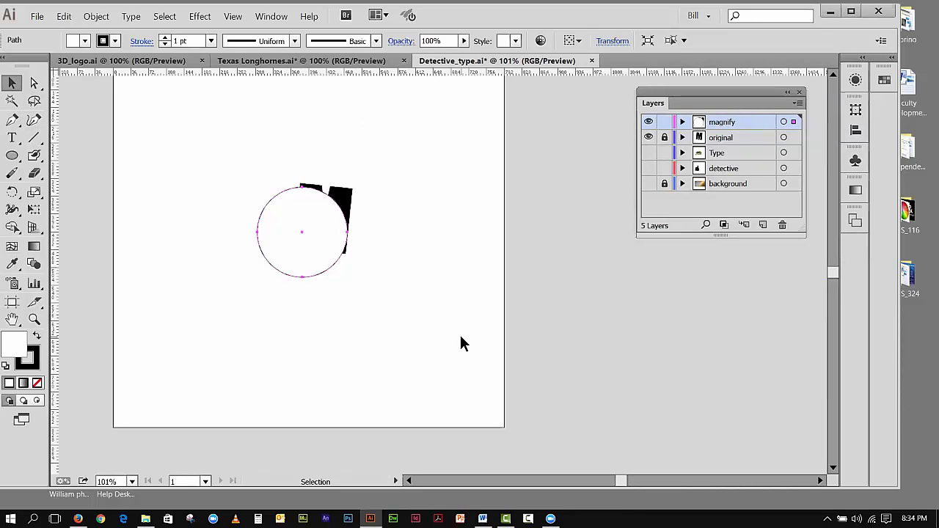
- Unlock the original layer, copy the circle, hide the magnify layer, and paste the circle in place on the original layer
click(664, 139)
click(64, 16)
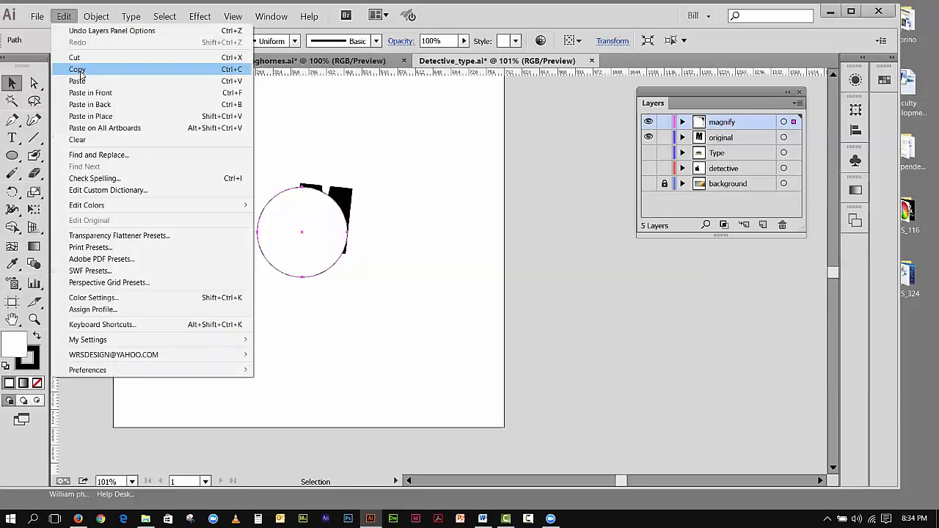
click(73, 67)
click(649, 122)
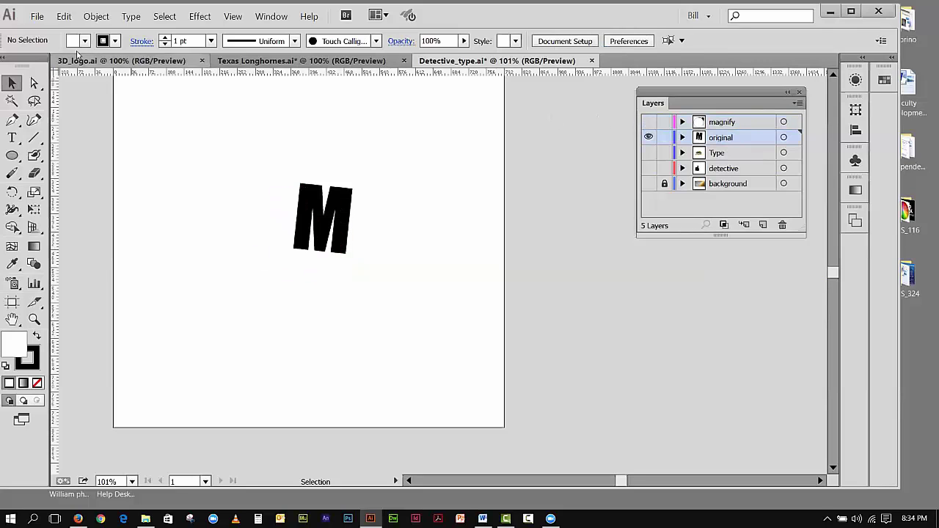
click(64, 17)
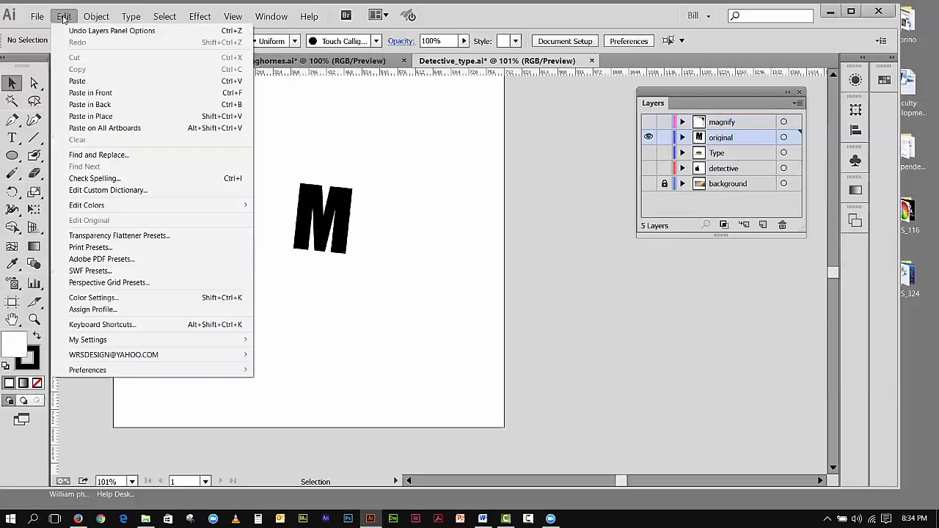
click(95, 117)
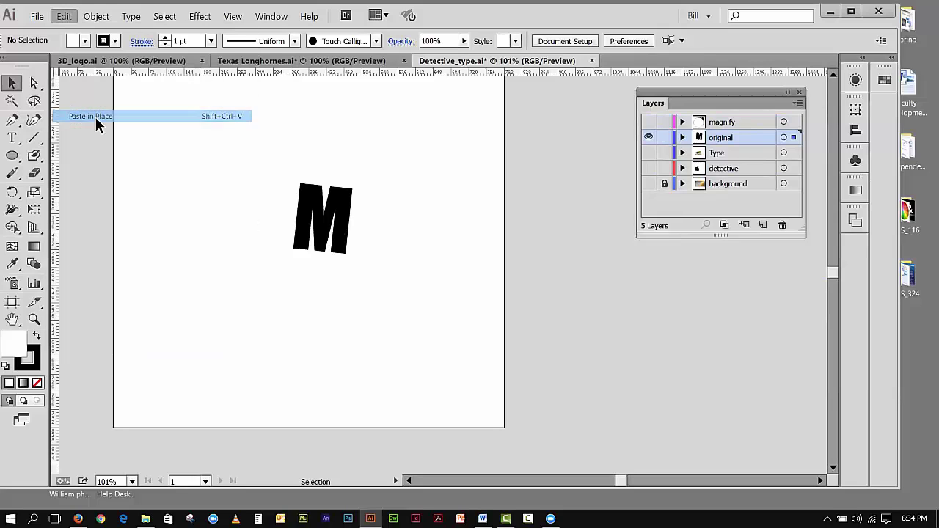
- Remove the stroke from the circle copy on the original layer, keeping its white fill
click(31, 362)
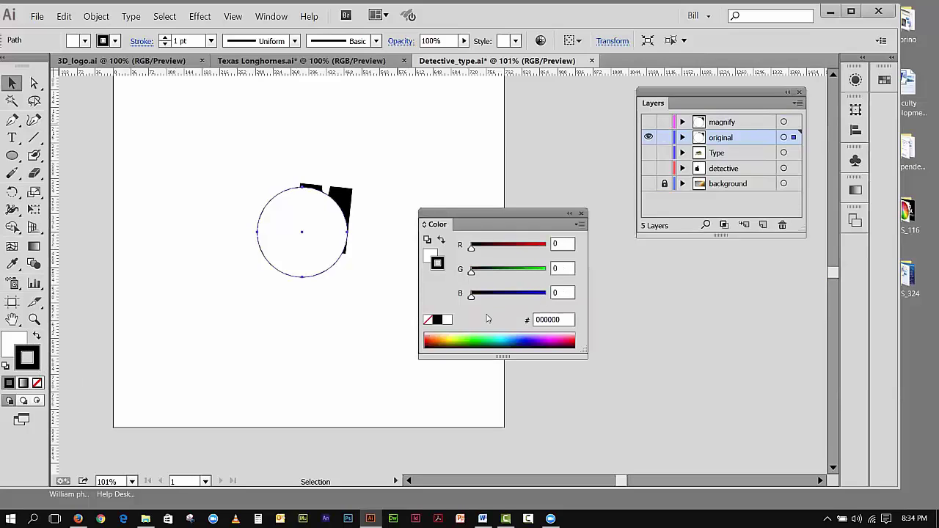
click(37, 383)
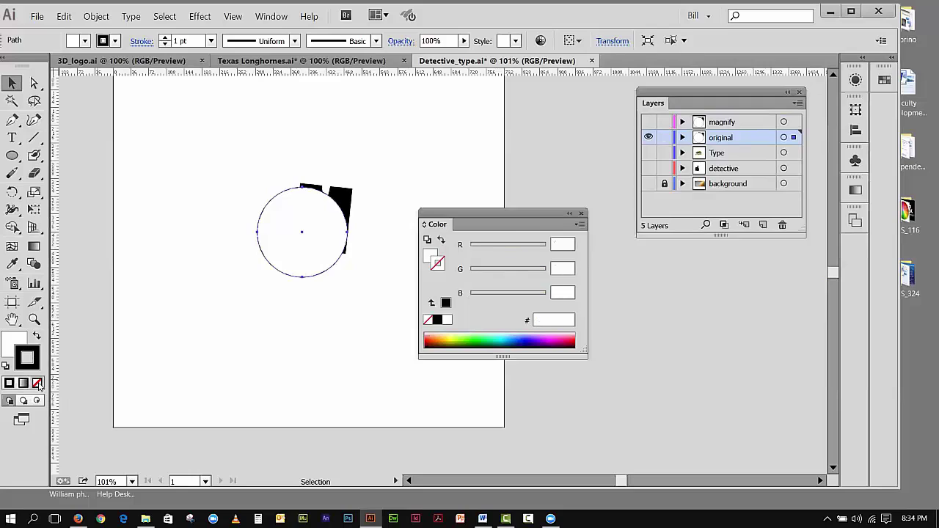
click(581, 214)
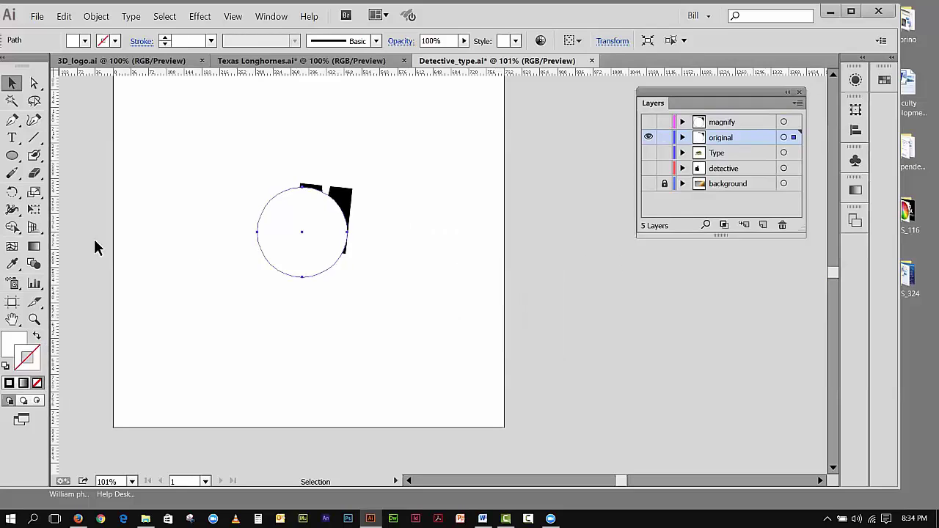
click(144, 132)
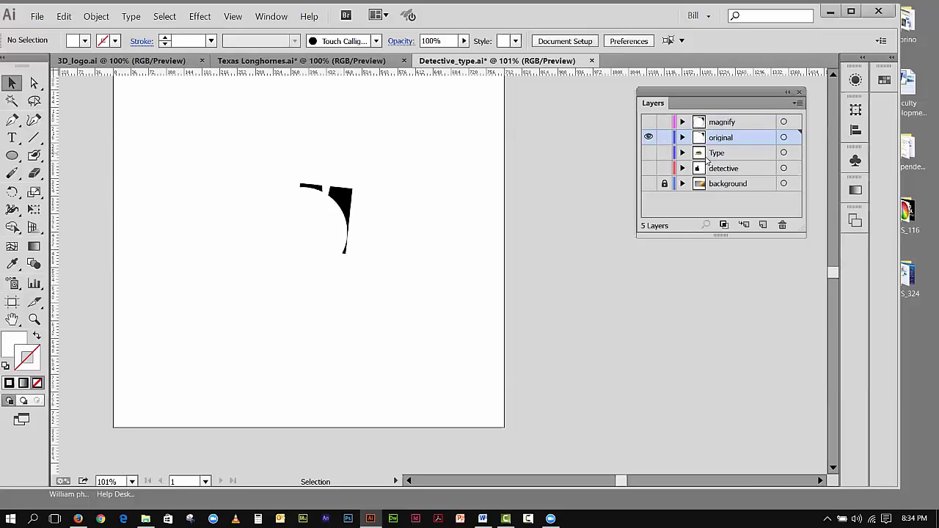
- Show the magnify layer, hide the original layer, and convert the magnify layer's M to outlines
click(647, 122)
click(648, 137)
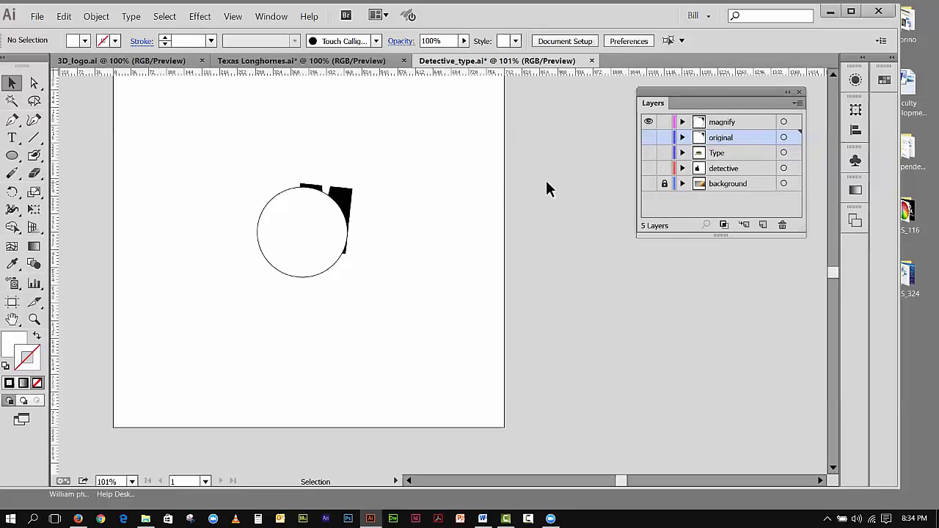
click(328, 208)
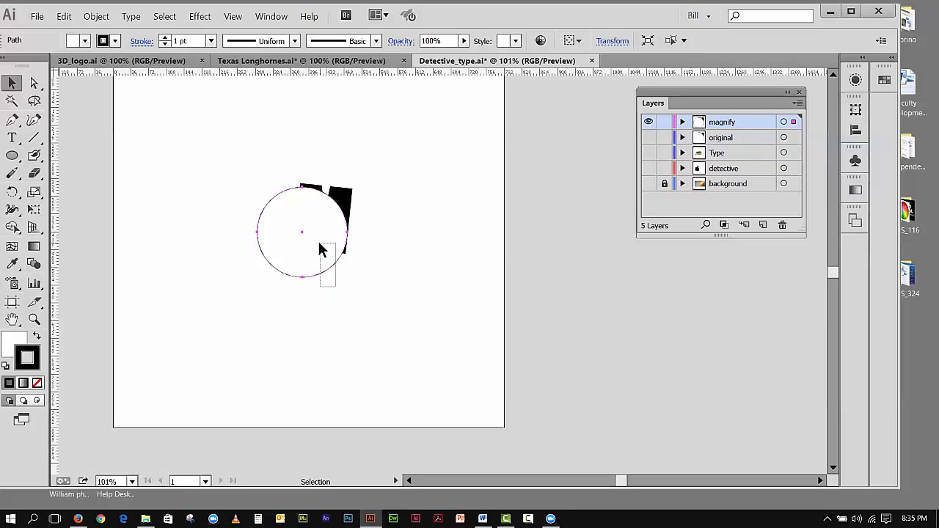
drag(320, 243, 321, 245)
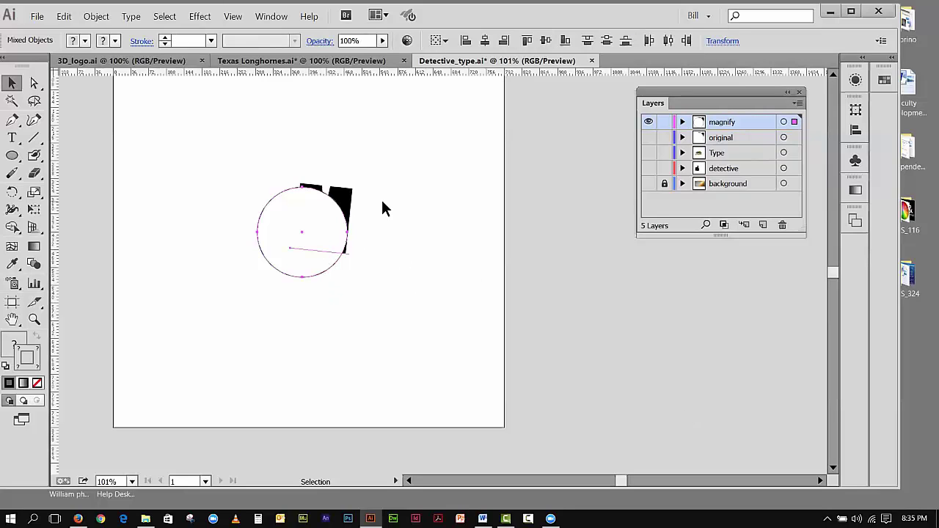
click(345, 198)
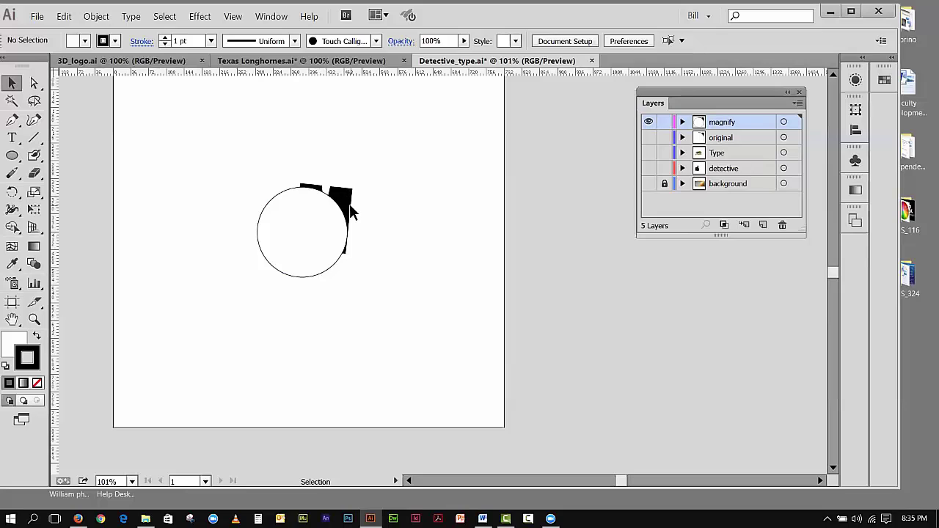
click(345, 253)
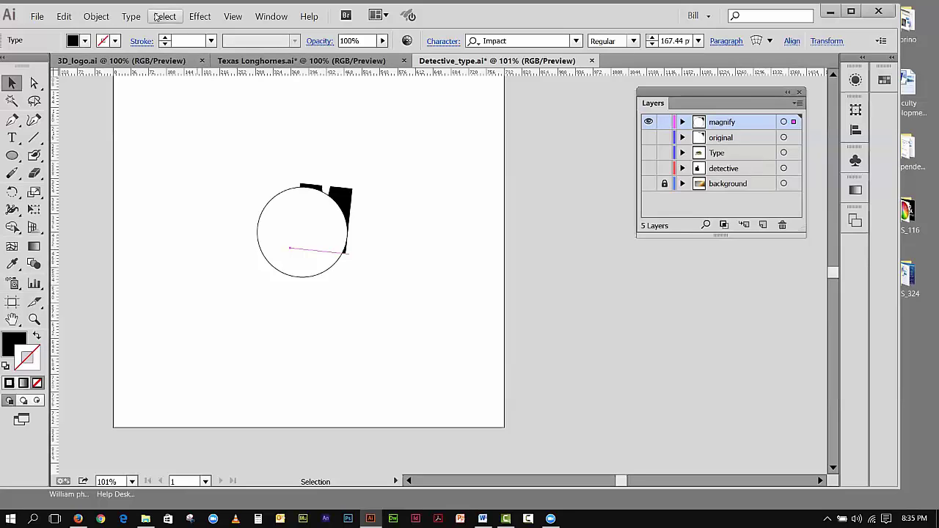
click(124, 17)
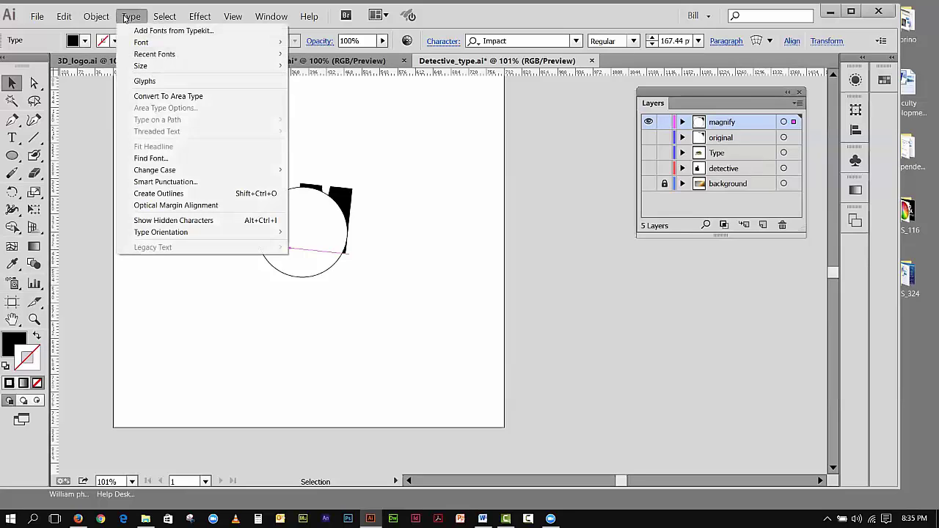
click(155, 193)
click(216, 177)
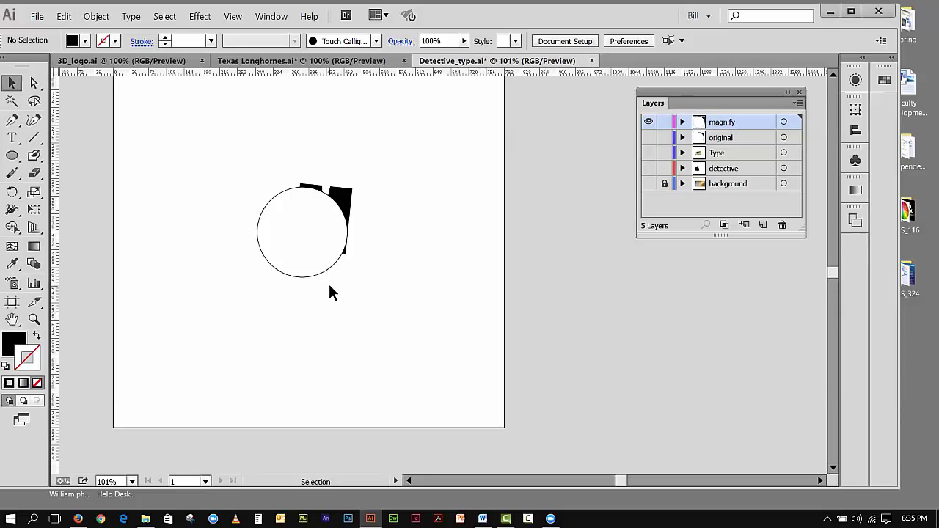
- Try splitting the overlapping circle and outlined M on the magnify layer with Pathfinder Divide, and undo the division
drag(264, 160, 352, 270)
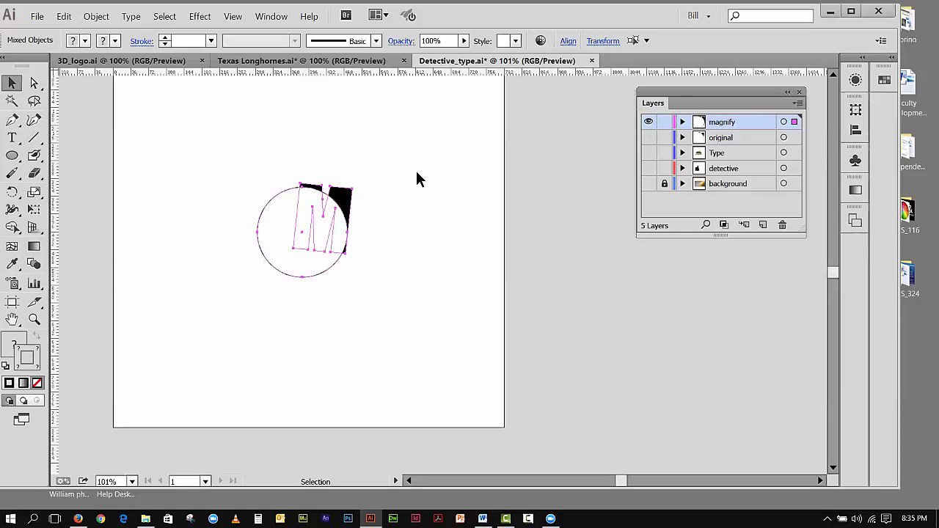
click(271, 16)
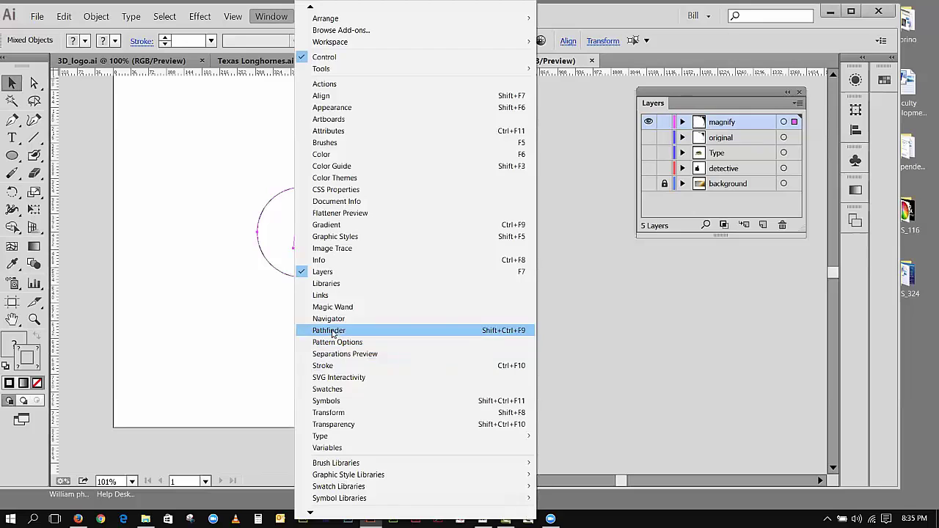
click(332, 331)
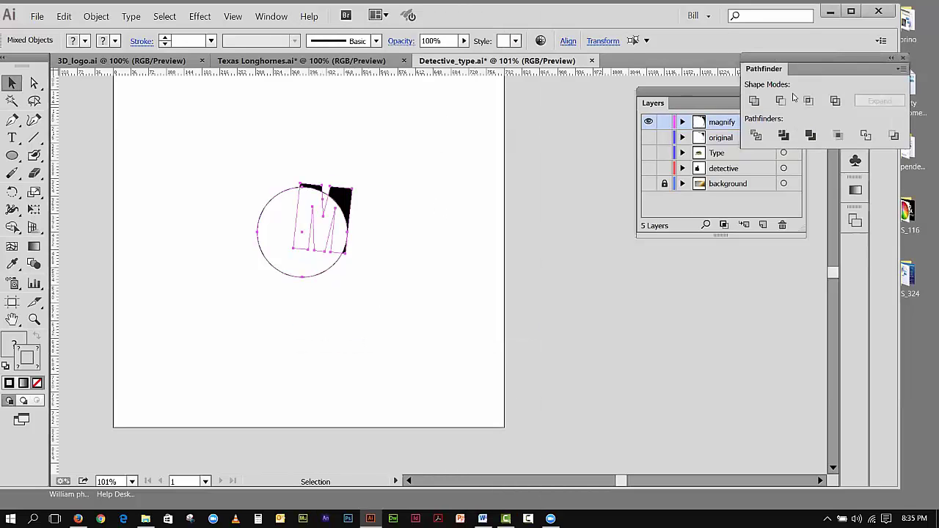
drag(773, 66, 550, 270)
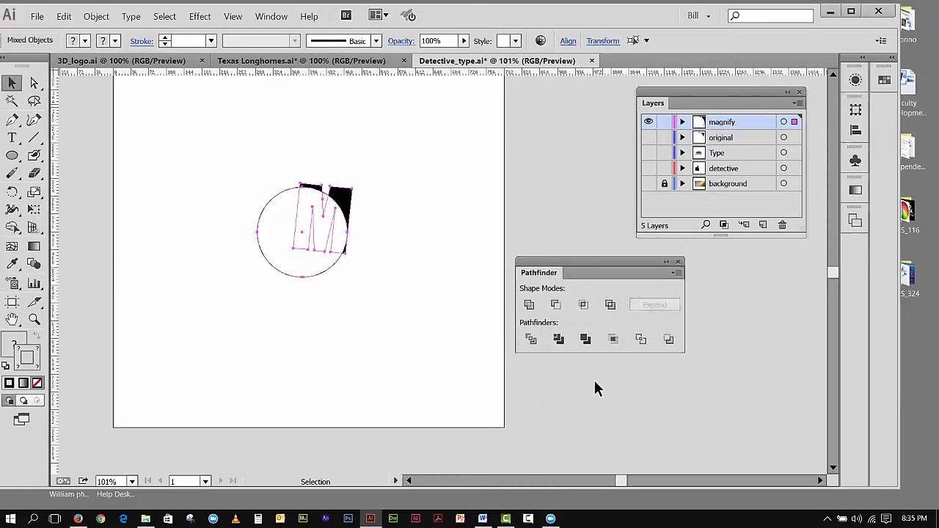
click(531, 340)
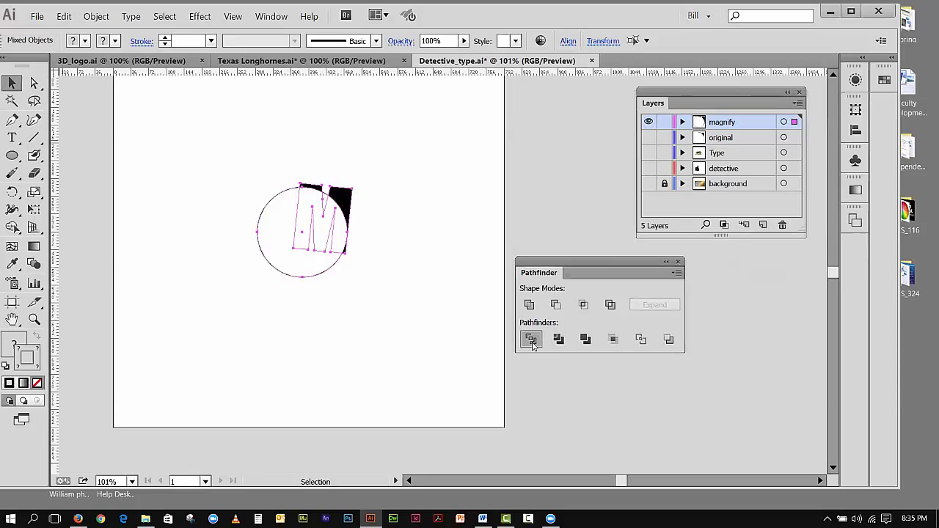
click(214, 130)
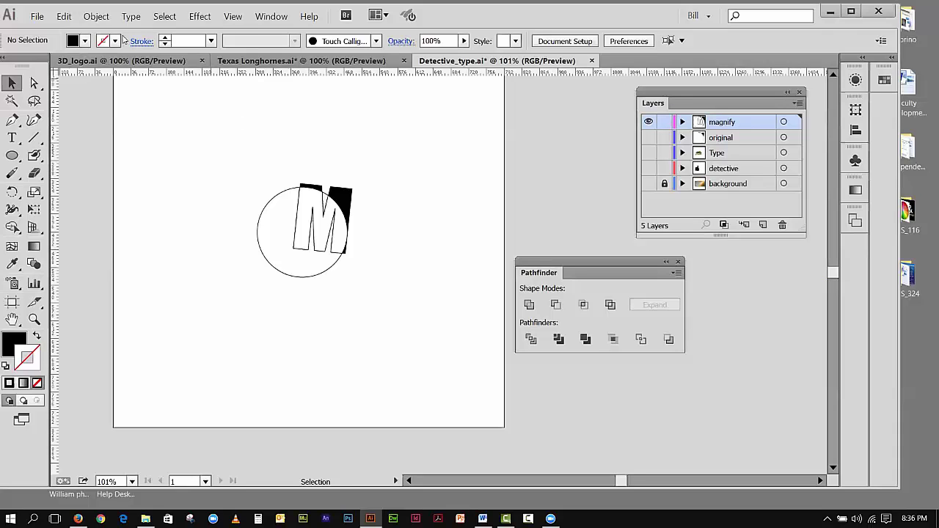
click(66, 18)
click(74, 33)
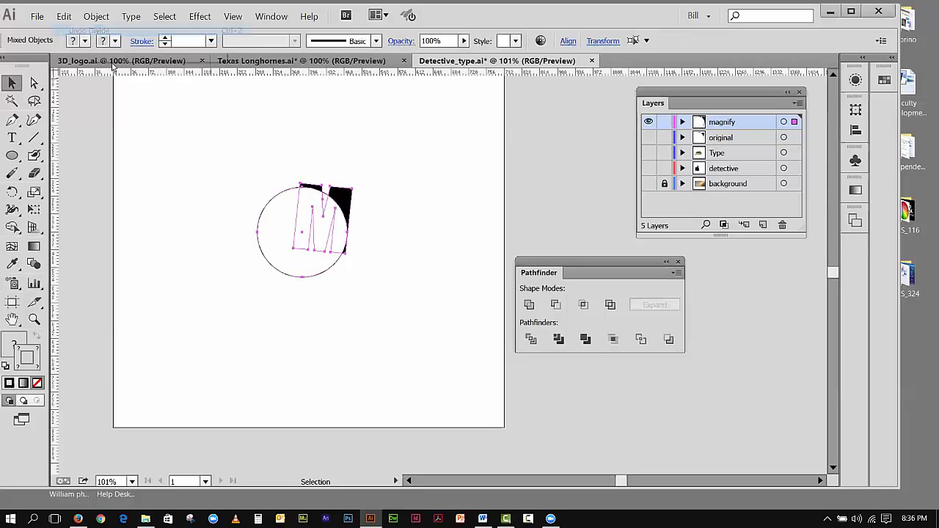
- Enlarge the outlined M on the magnify layer proportionally about its center to about 1.5 times its size with Free Transform
click(217, 112)
click(338, 195)
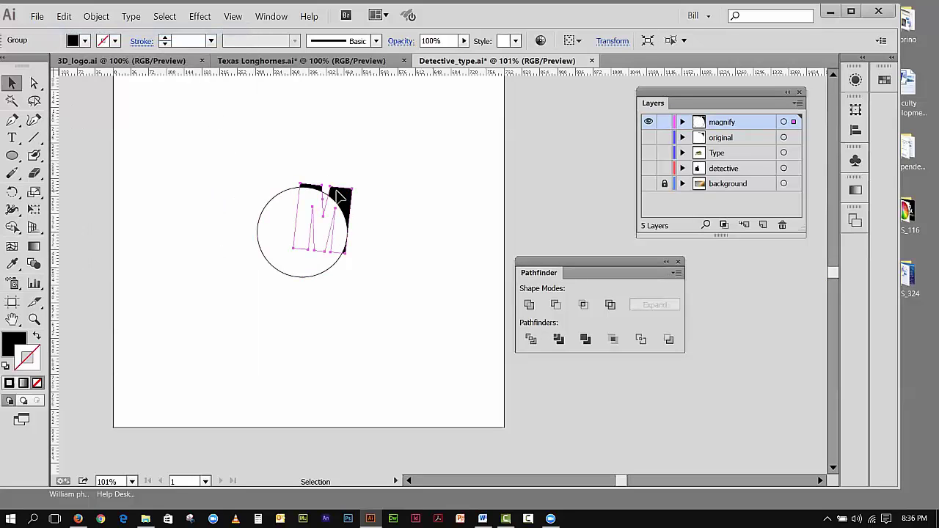
click(34, 209)
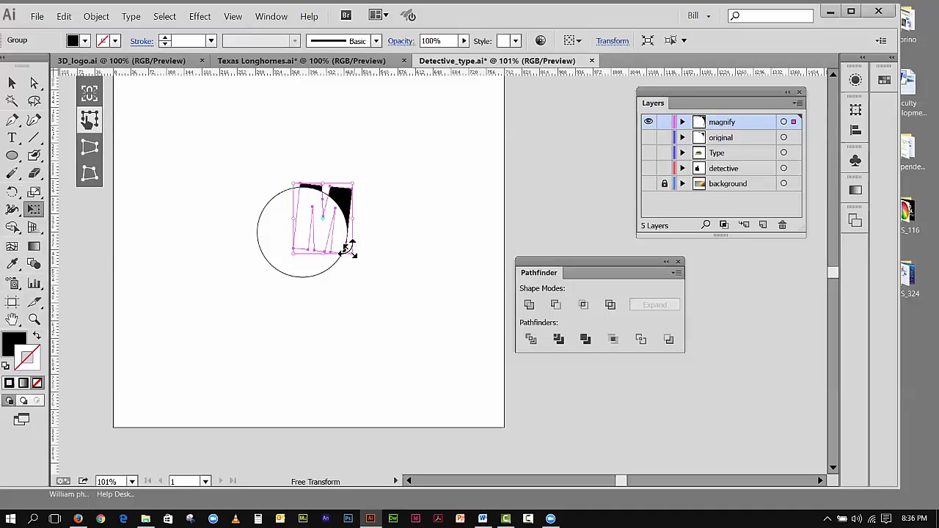
drag(348, 249, 370, 266)
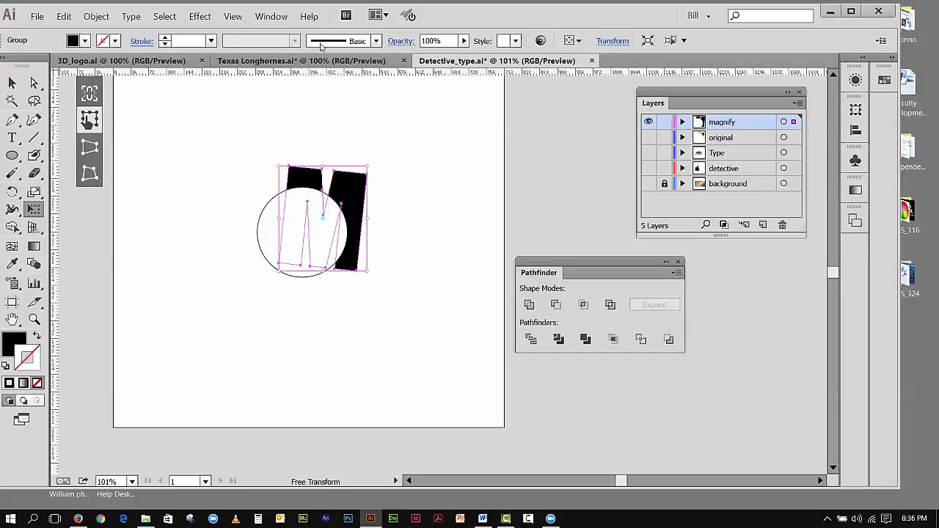
- Apply an Envelope Distort warp to the enlarged M using the Bulge style, horizontal, with a 10% bend
click(202, 18)
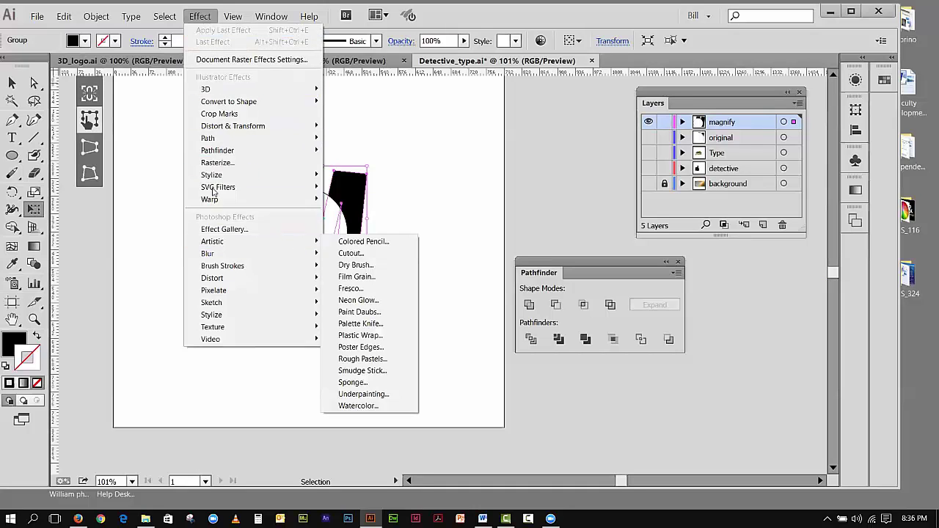
mouse_move(96, 16)
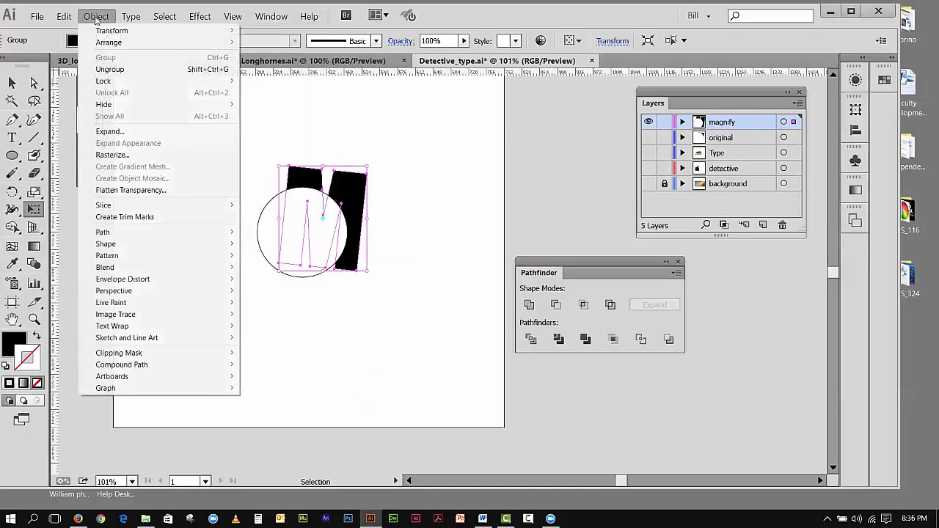
mouse_move(107, 280)
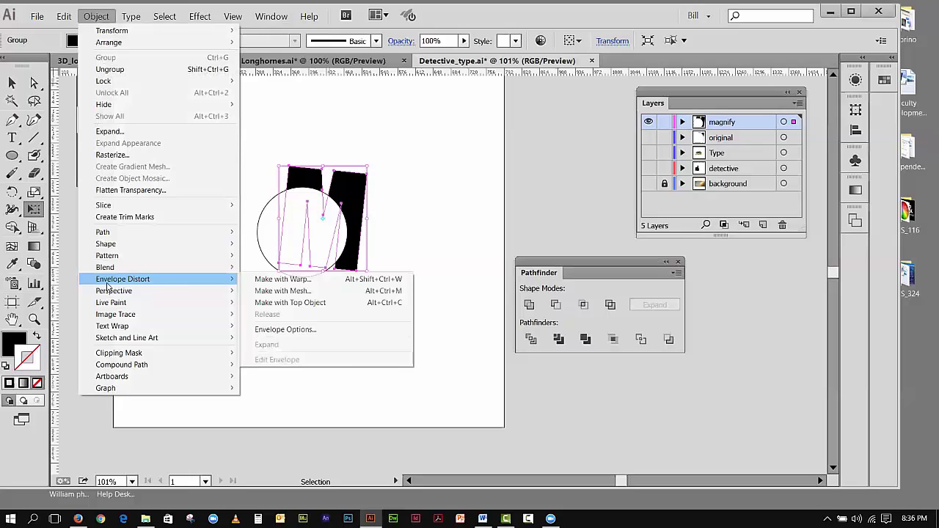
click(266, 286)
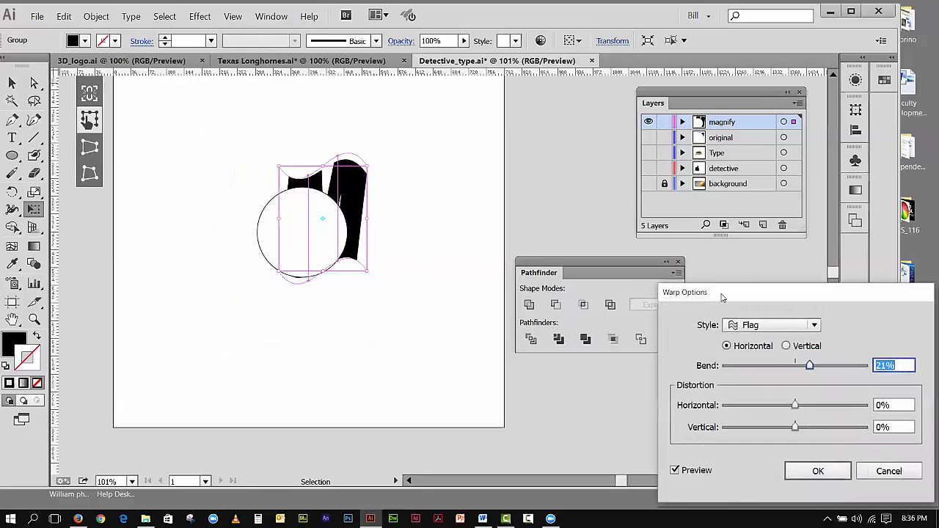
drag(721, 297, 504, 113)
click(596, 141)
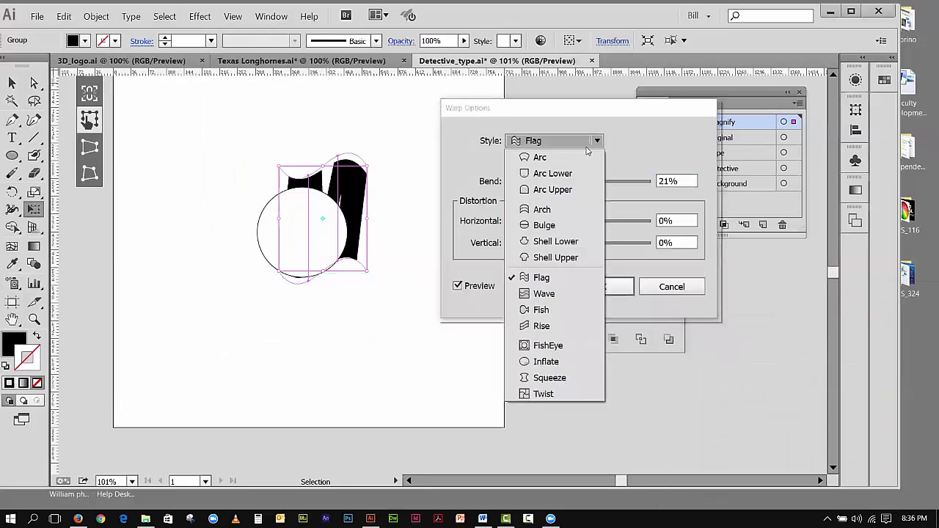
click(544, 225)
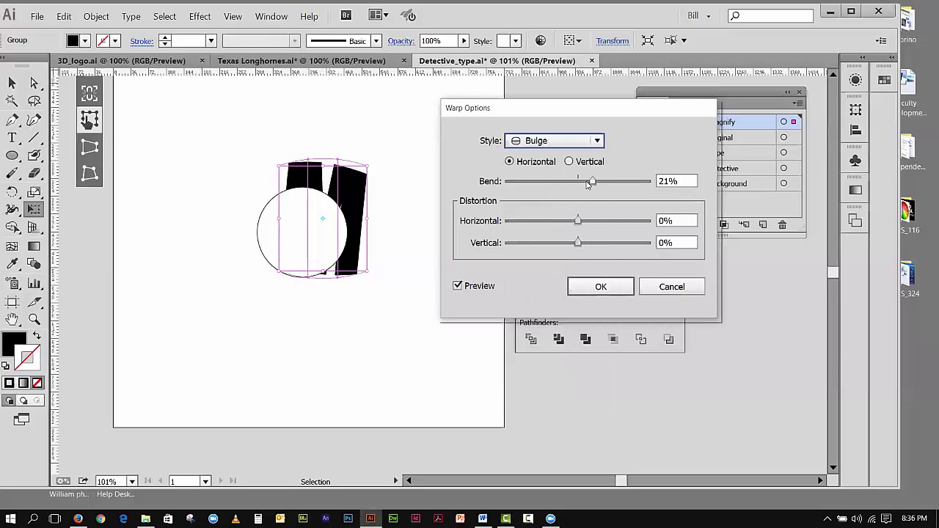
drag(591, 182, 585, 187)
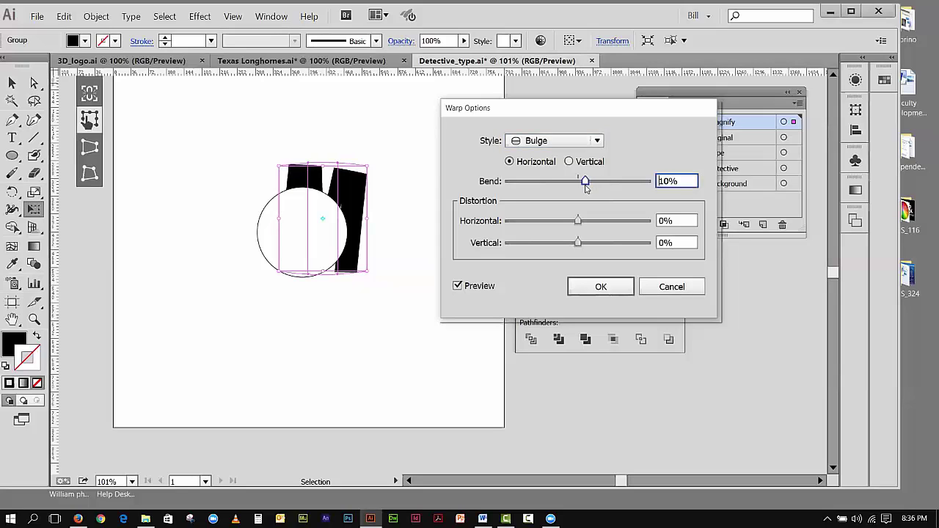
click(596, 290)
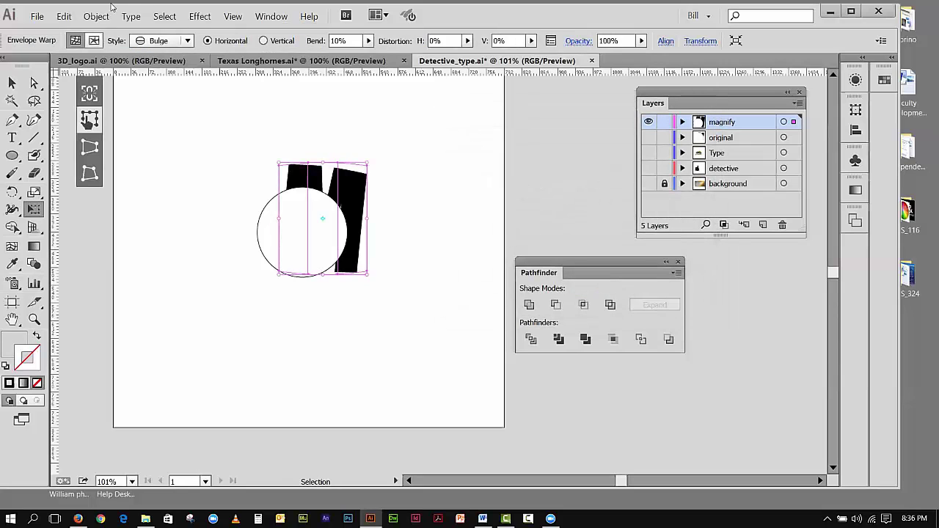
- Expand the M's envelope warp into editable paths using the default expand options
click(89, 20)
click(117, 132)
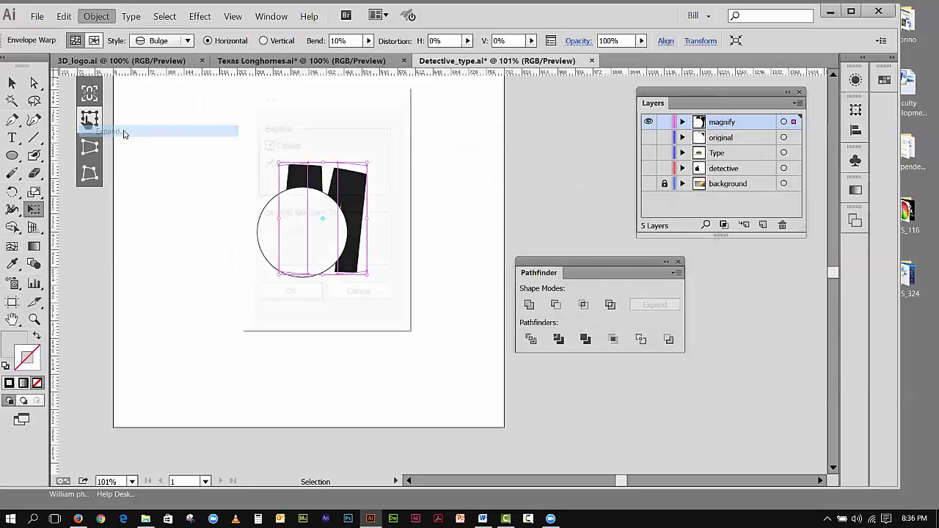
click(290, 295)
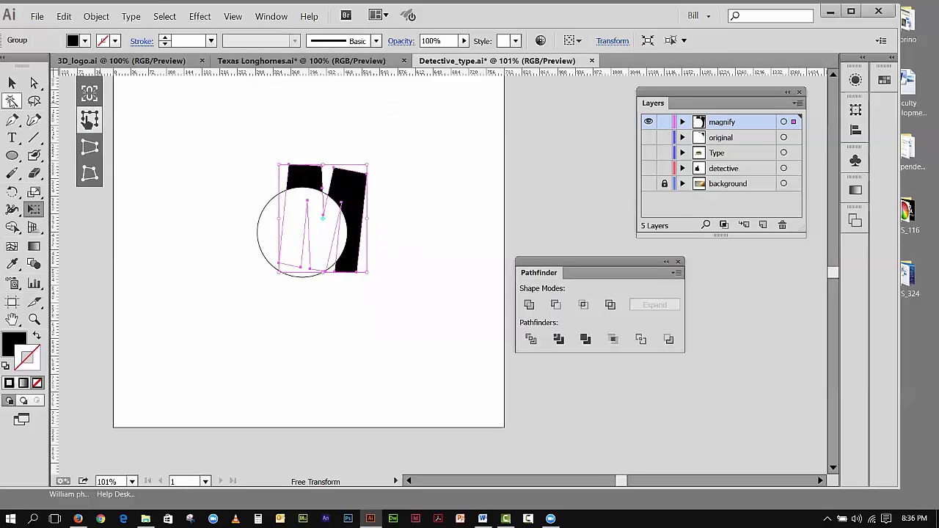
- Split the overlapping circle and bulged M on the magnify layer with Pathfinder Divide, and ungroup the resulting pieces
click(13, 87)
click(457, 189)
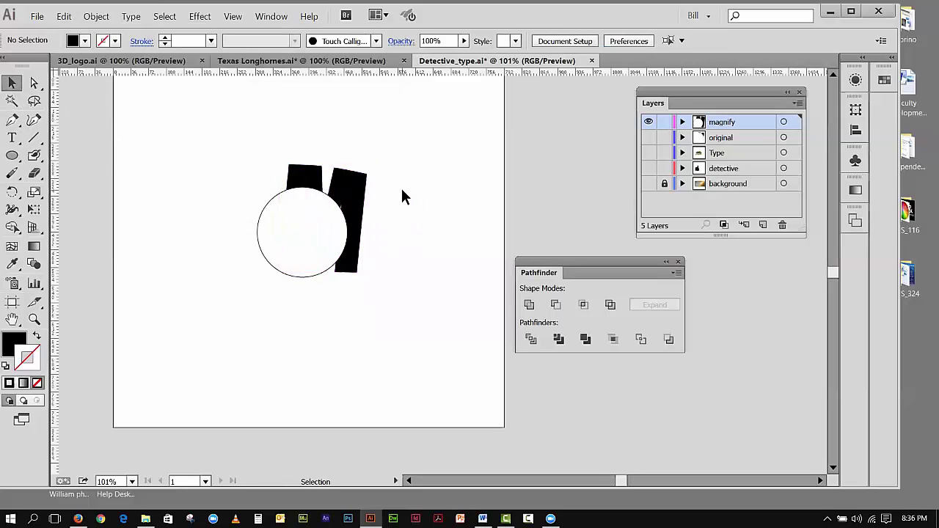
drag(189, 127, 324, 270)
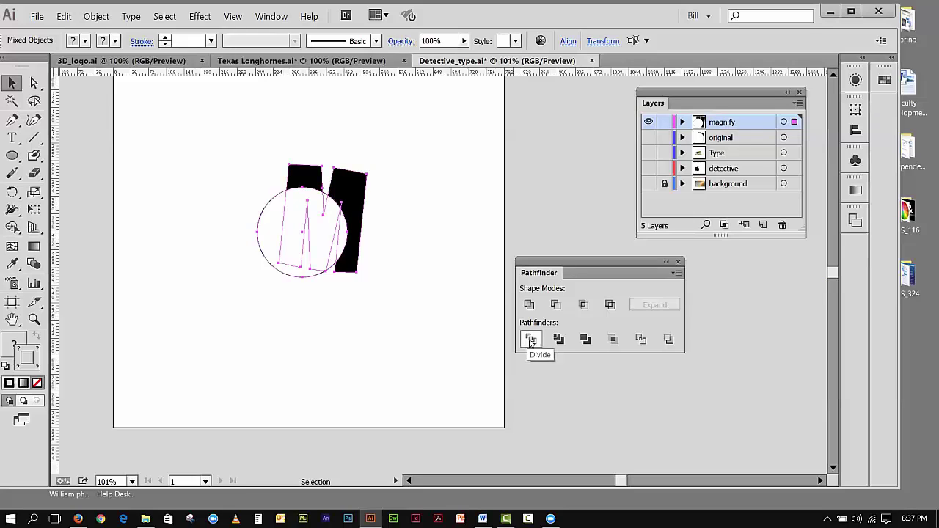
click(531, 342)
click(213, 131)
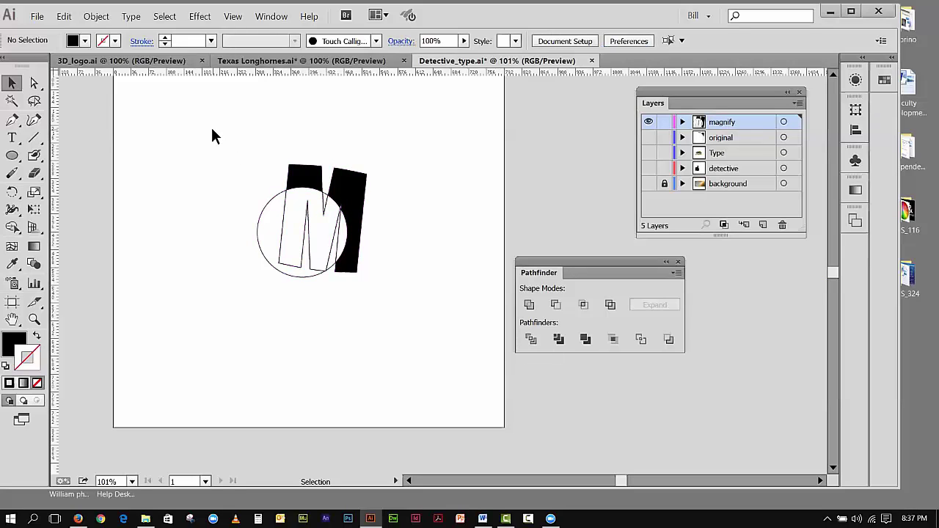
drag(278, 146, 363, 178)
click(96, 16)
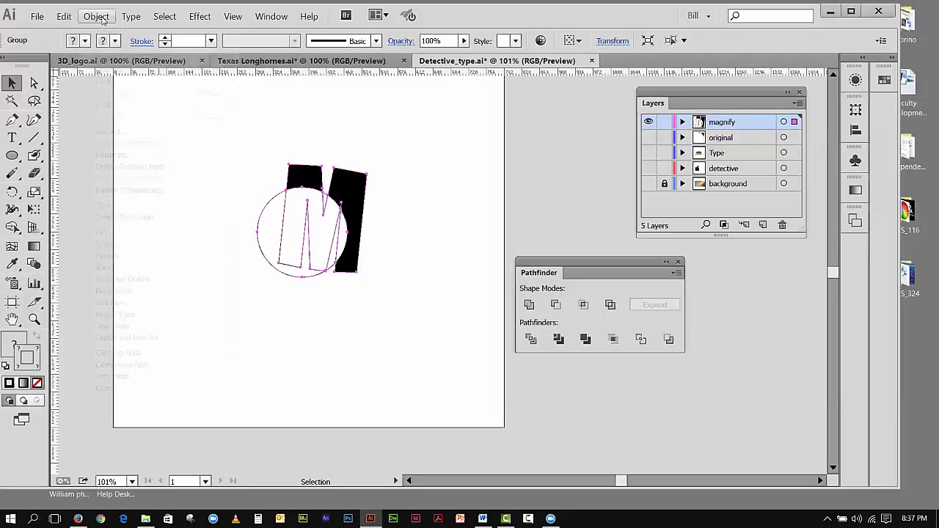
click(116, 70)
click(183, 127)
- Delete the M pieces lying outside the circle and the leftover circle pieces surrounding the letter
drag(285, 149, 349, 179)
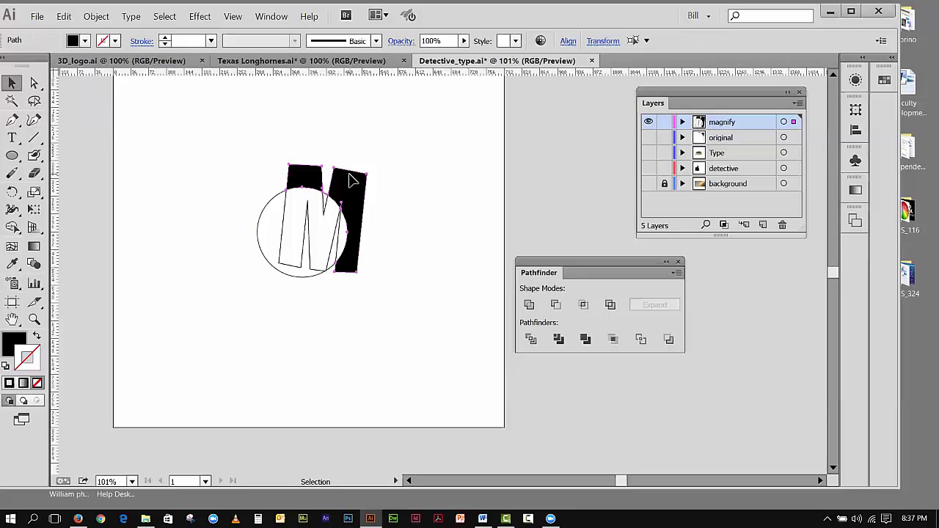
key(Delete)
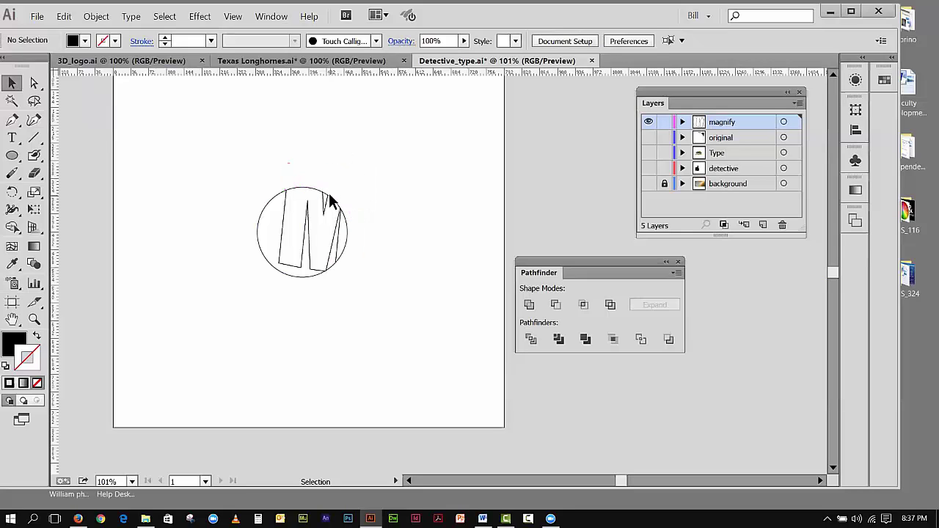
click(328, 200)
key(Delete)
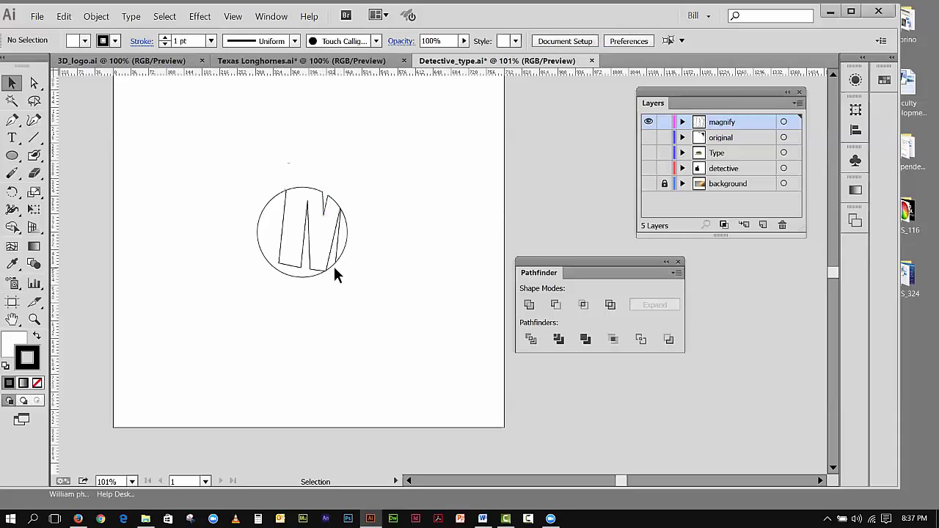
click(331, 270)
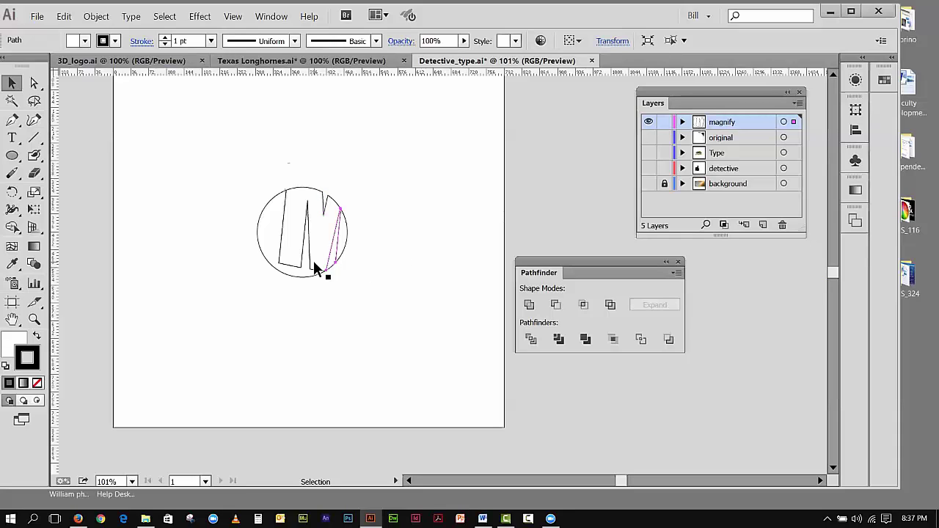
click(315, 268)
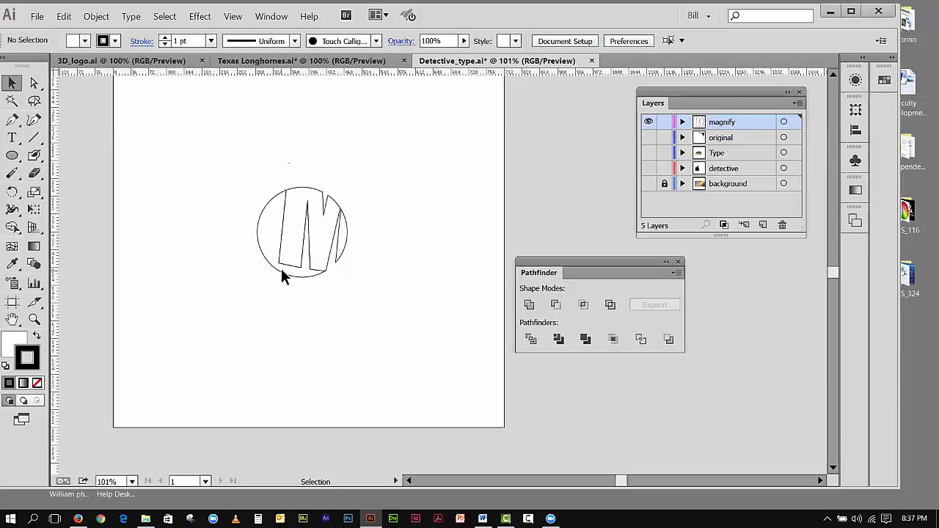
click(281, 271)
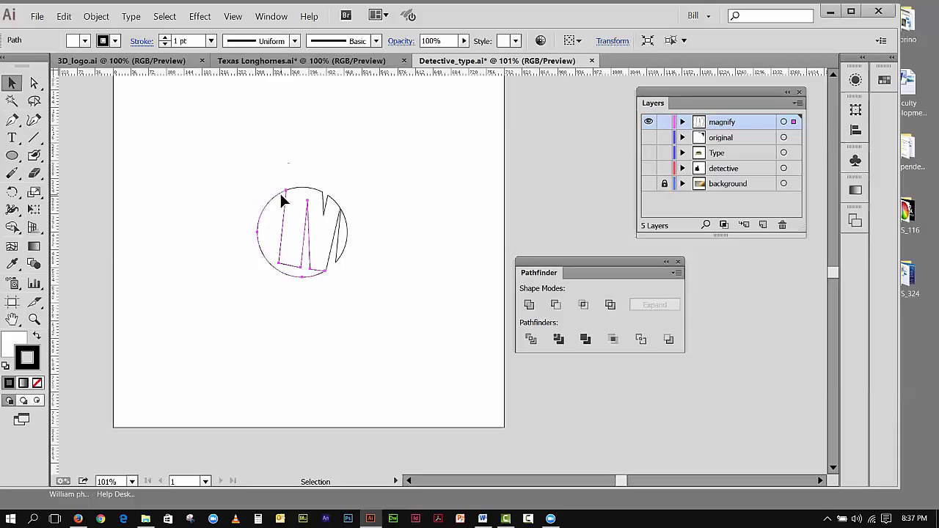
key(Delete)
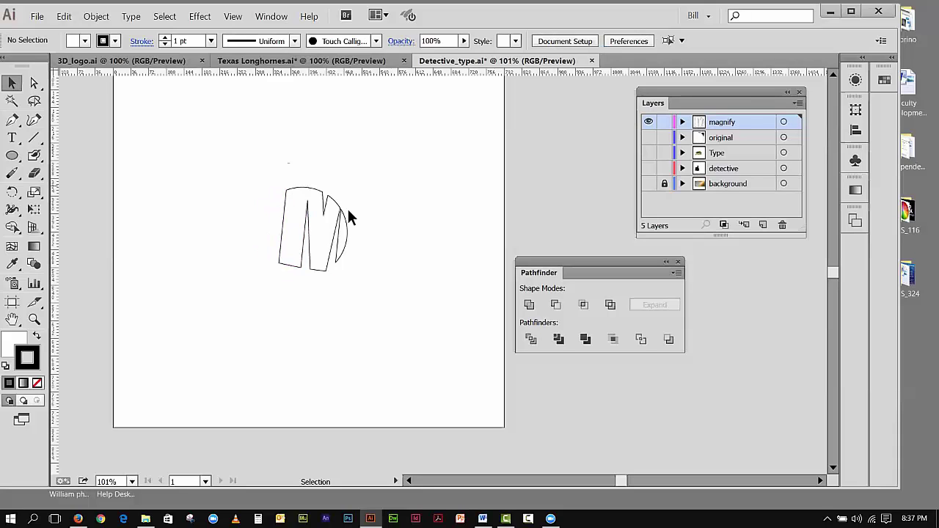
- Fill the remaining pieces of the circle-cropped M with black and remove their stroke
drag(268, 173, 351, 240)
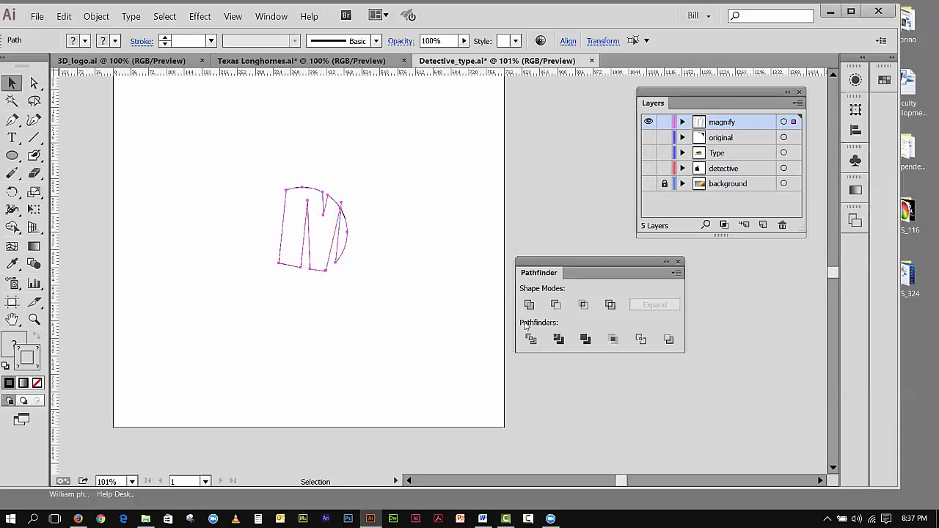
click(5, 365)
click(37, 335)
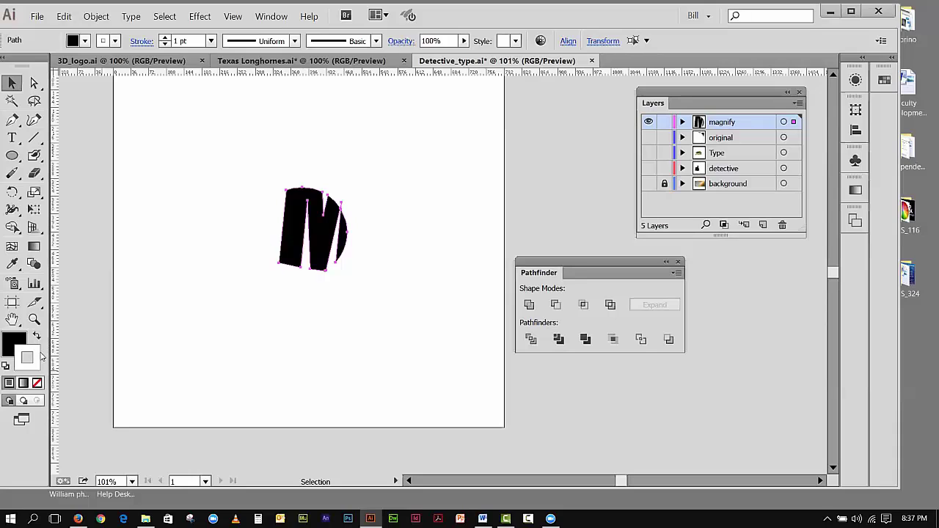
click(38, 383)
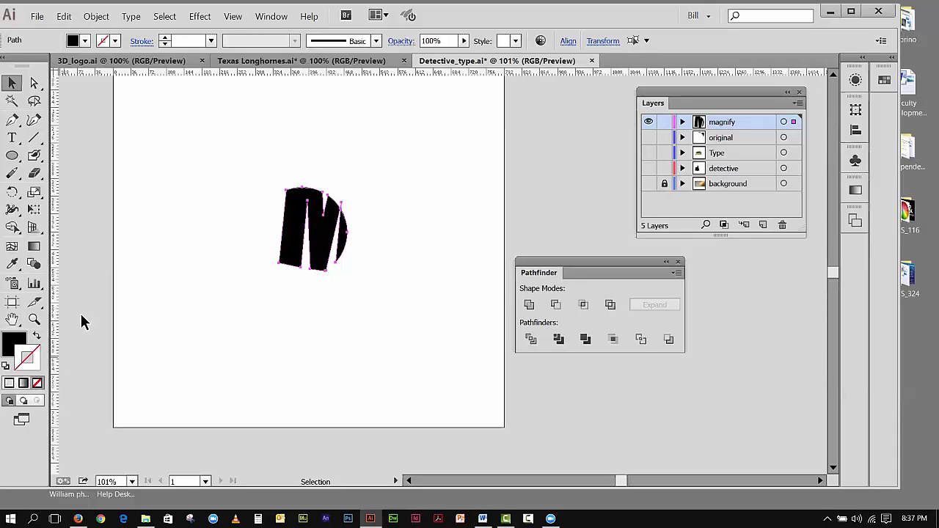
click(11, 83)
click(221, 216)
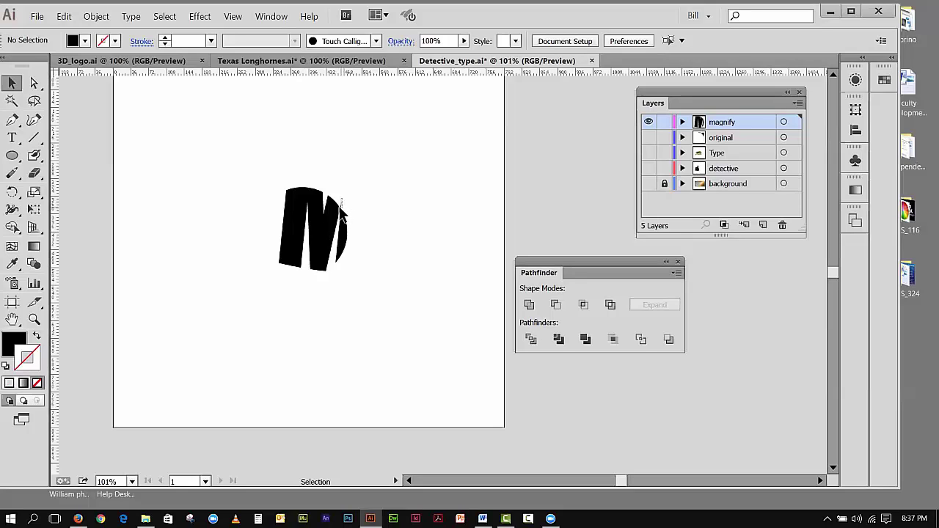
click(342, 209)
click(369, 239)
- Show the original layer and cut its circle path to the clipboard
click(648, 138)
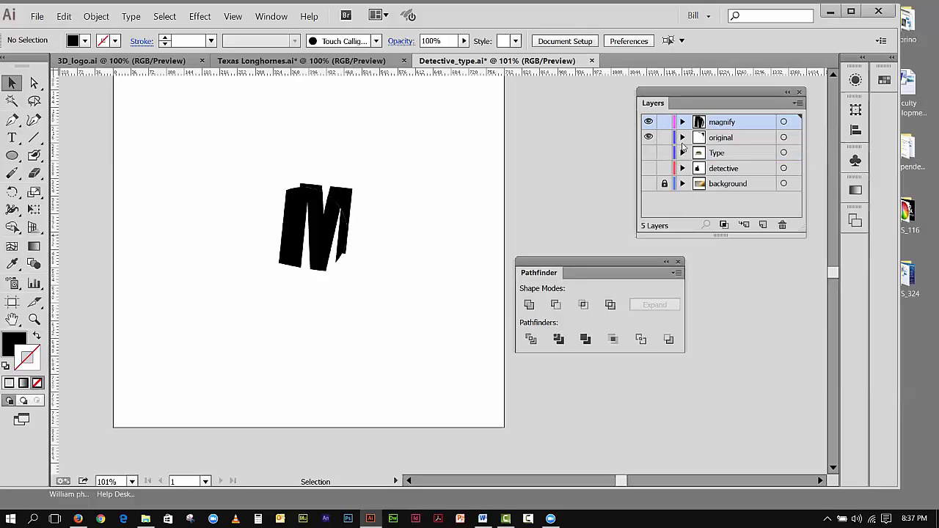
click(682, 137)
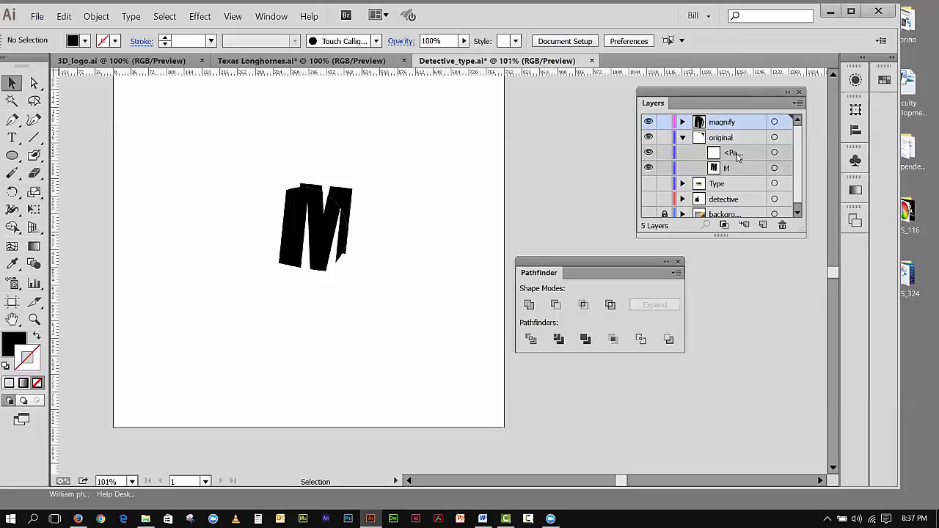
click(775, 152)
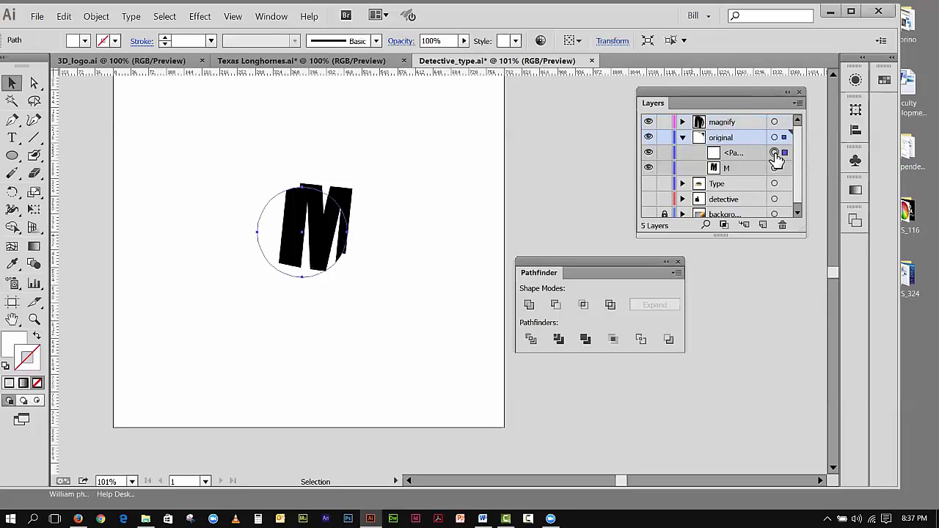
click(71, 18)
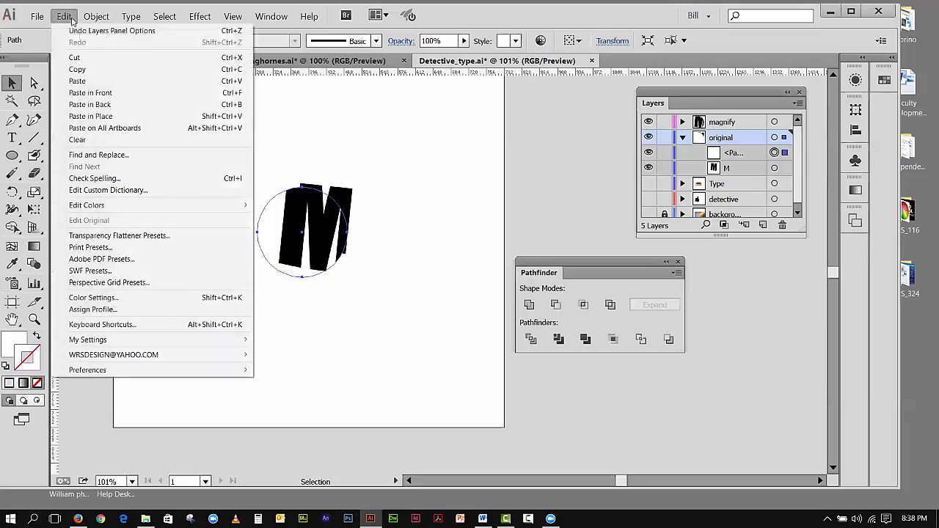
click(77, 57)
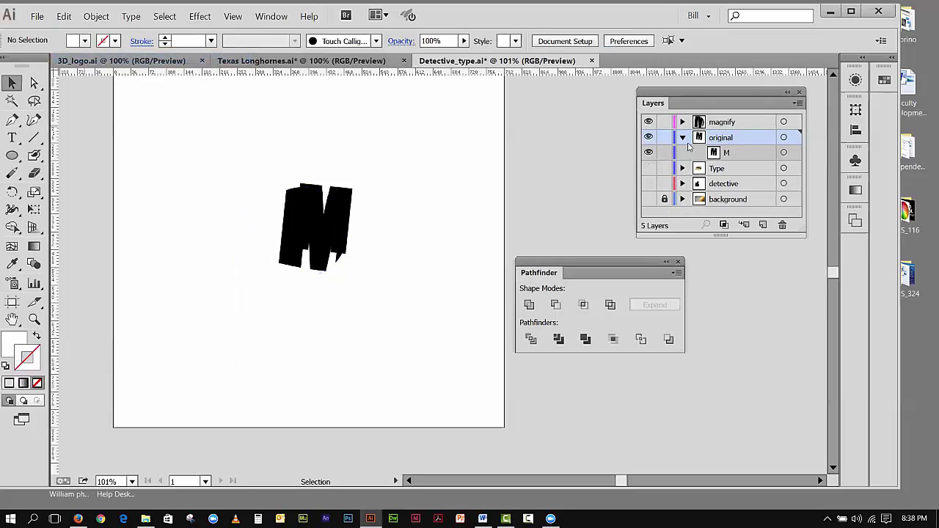
- Lock the original layer and paste the cut circle in place on the magnify layer
click(683, 138)
click(665, 137)
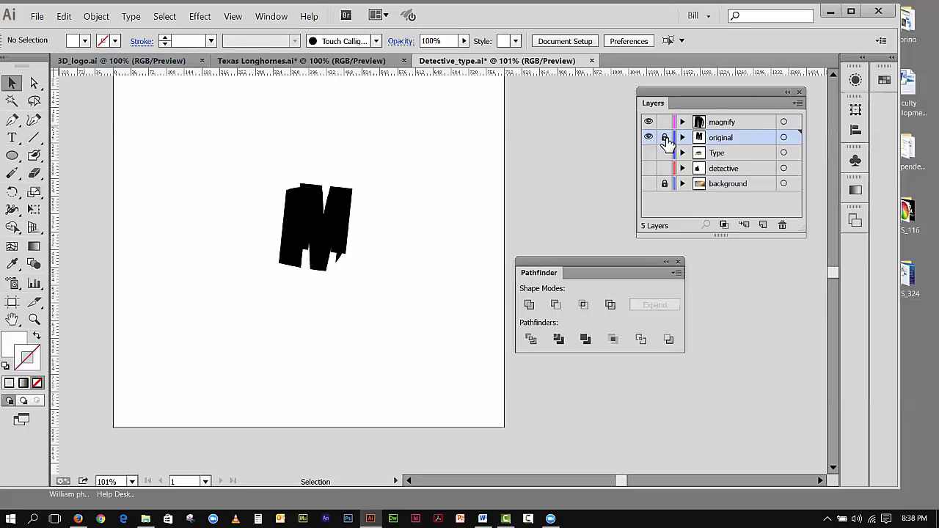
click(64, 16)
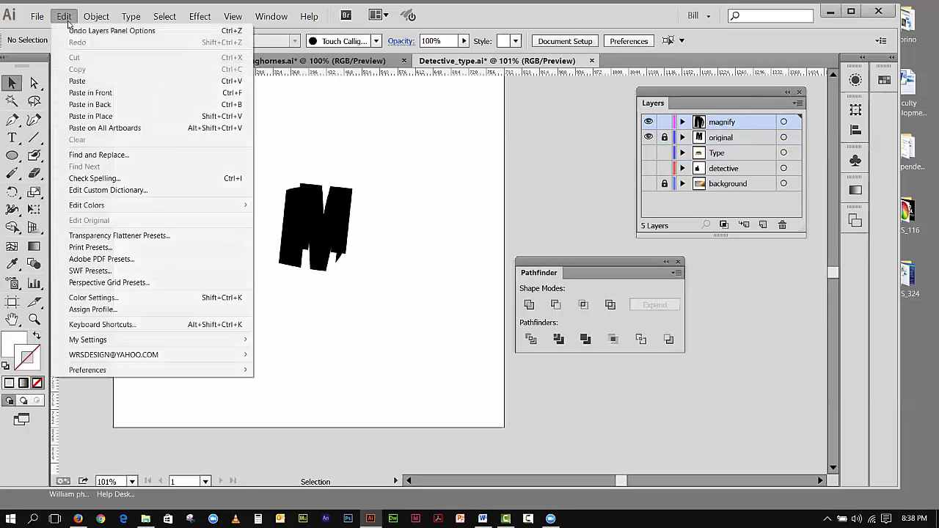
click(86, 116)
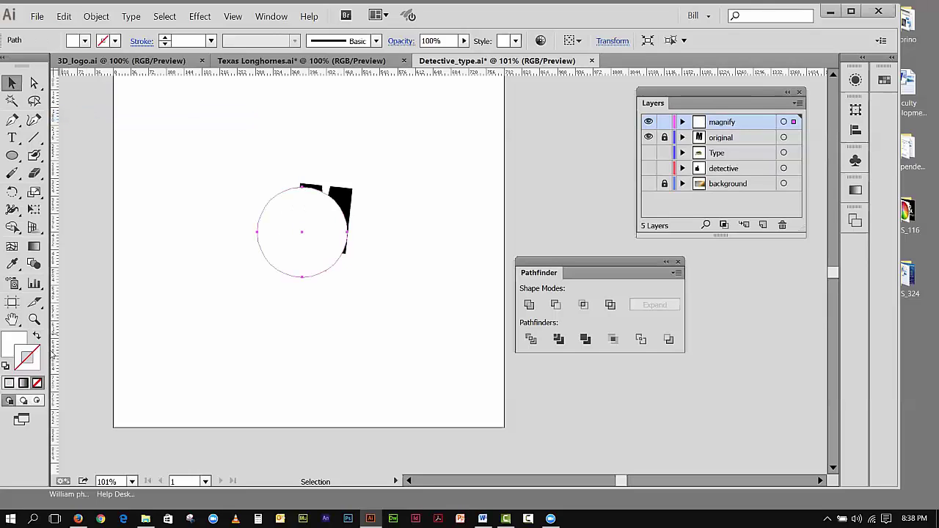
- Give the pasted circle a black 1 pt stroke with no fill, and toggle the magnify layer's visibility to compare the letters
click(6, 366)
click(9, 382)
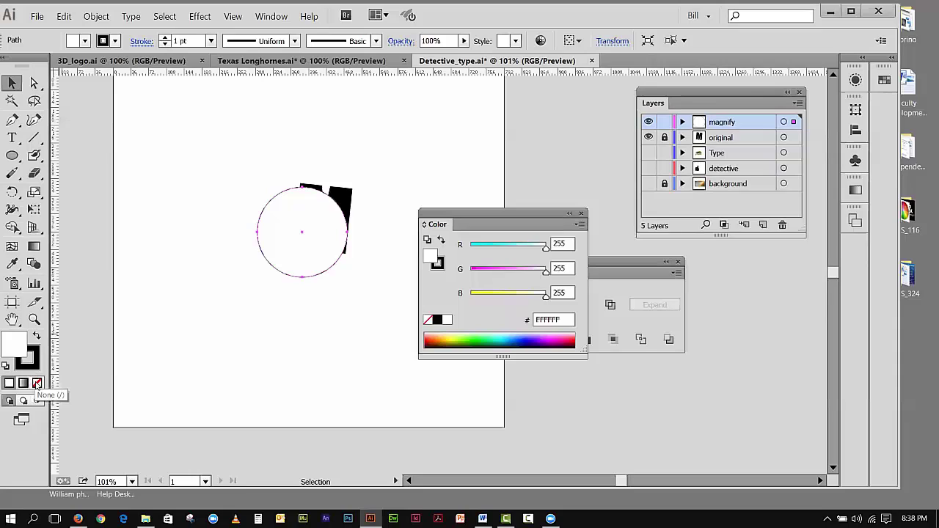
click(37, 383)
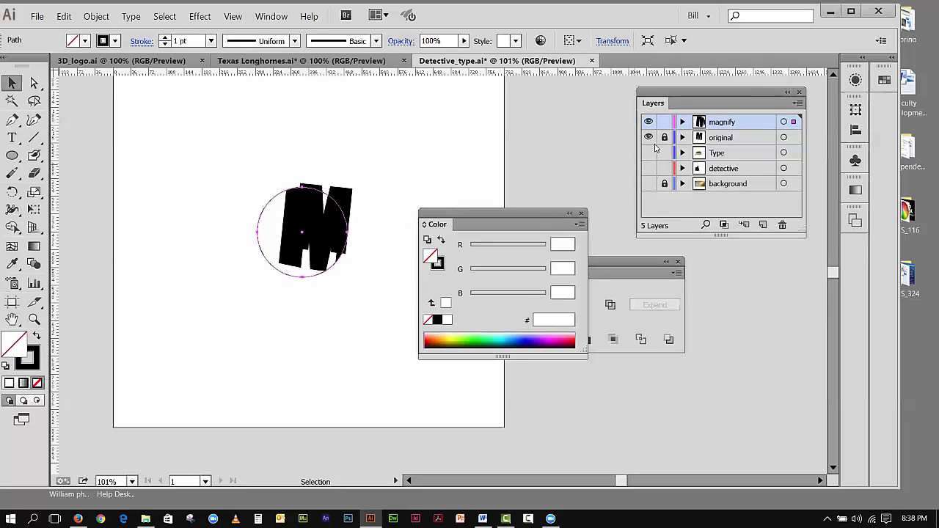
click(648, 122)
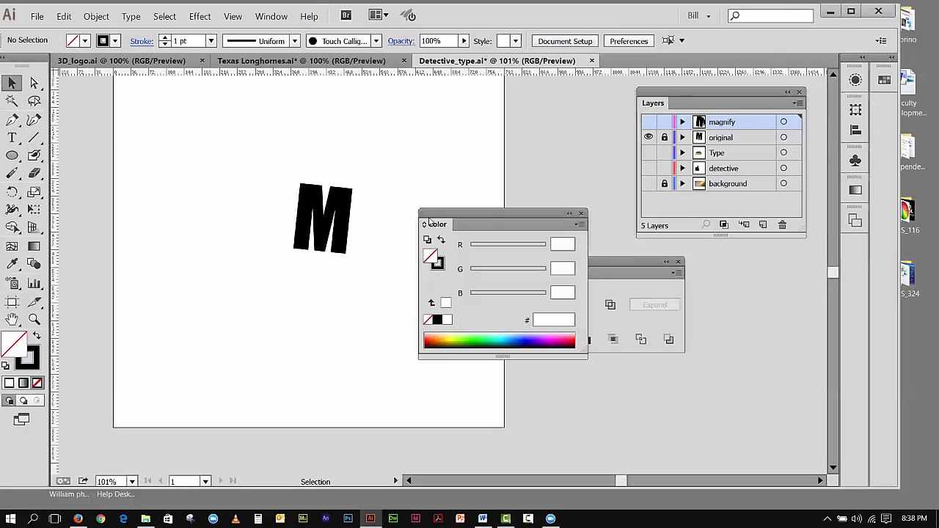
click(648, 122)
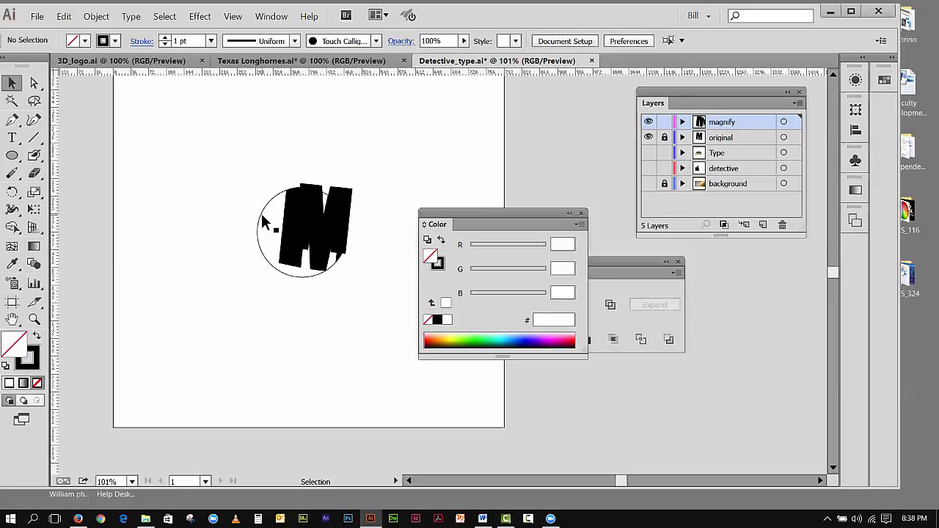
- Unlock the original layer, paste the circle in place again, and move this white-filled, strokeless copy onto the original layer
click(649, 122)
click(664, 137)
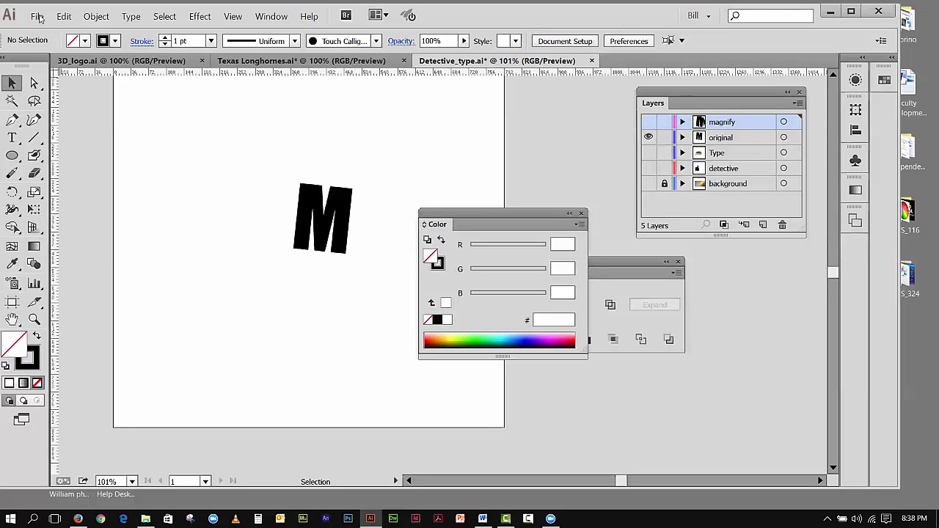
click(64, 16)
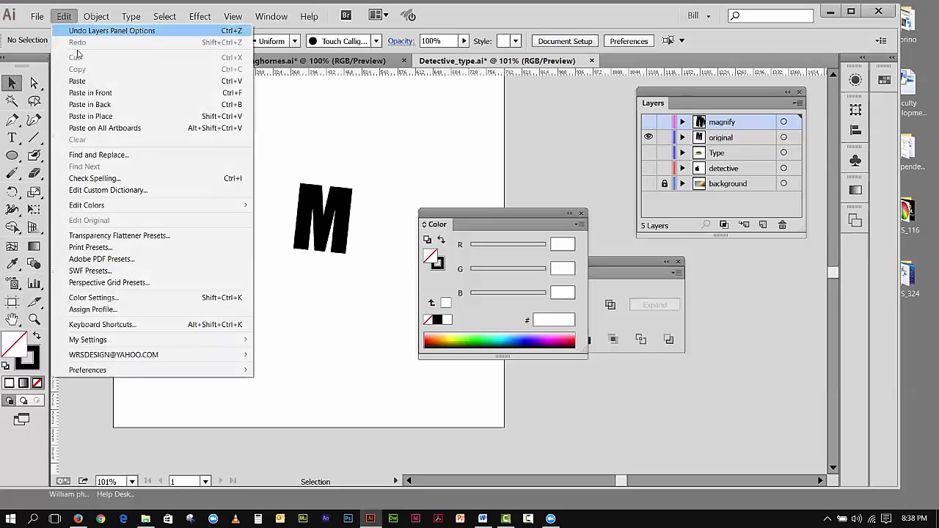
click(86, 117)
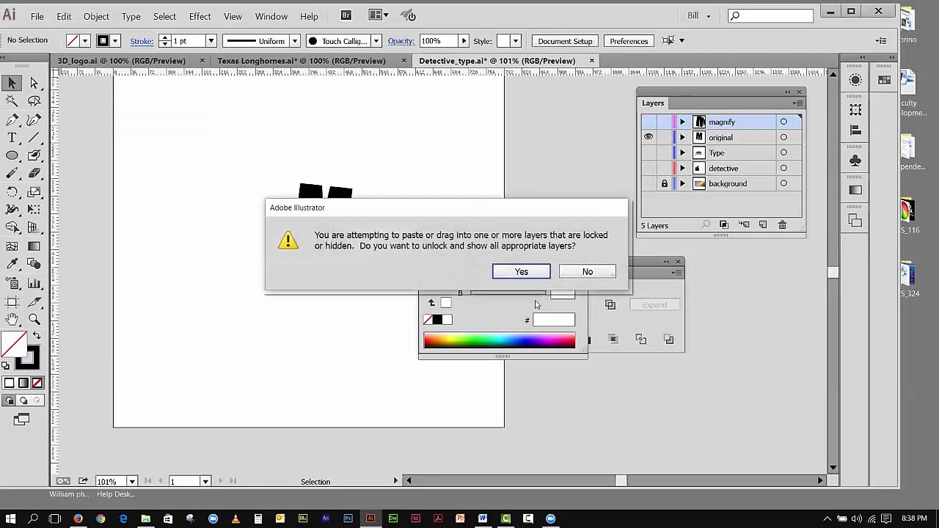
click(521, 273)
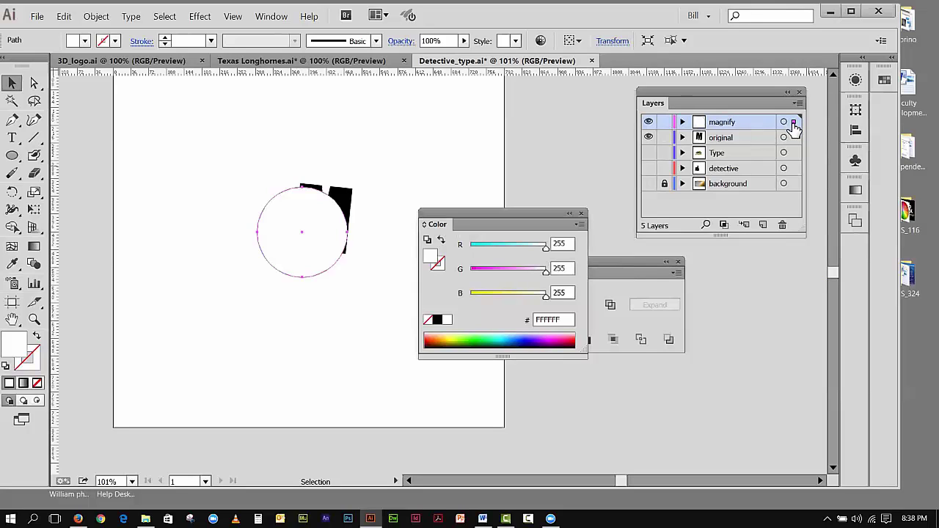
click(795, 139)
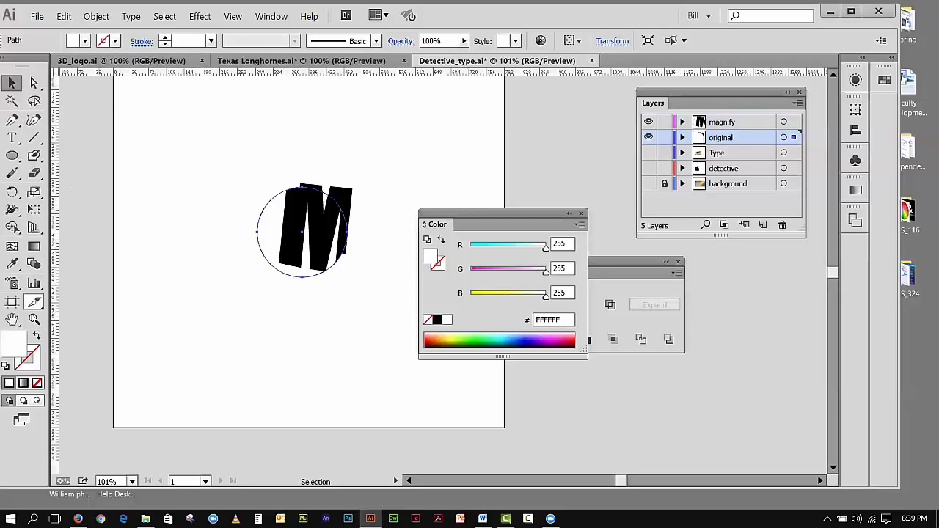
click(36, 339)
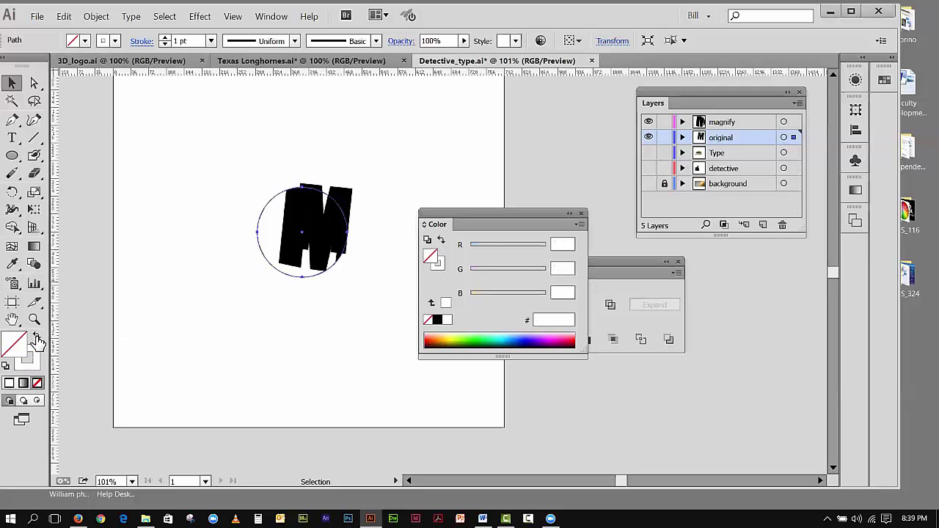
click(36, 339)
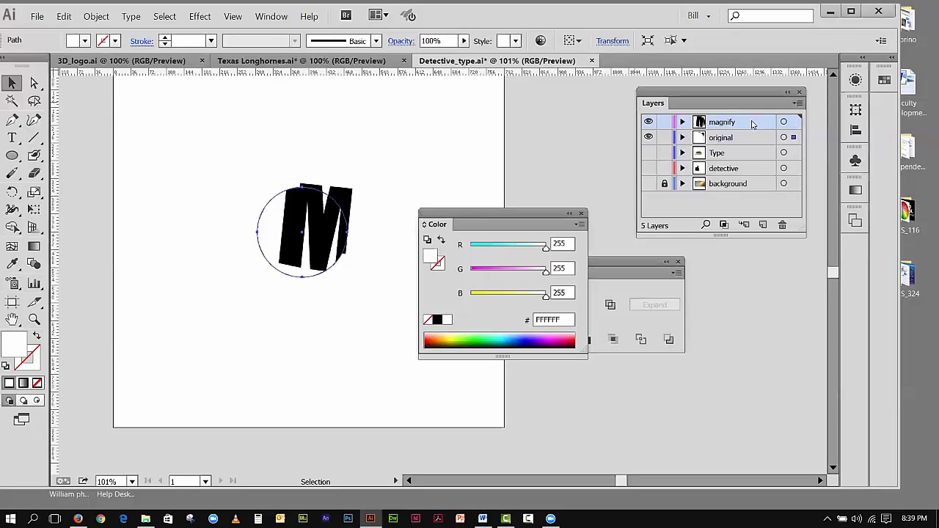
- Lock the original layer so only the magnify layer's artwork can be selected
double_click(726, 123)
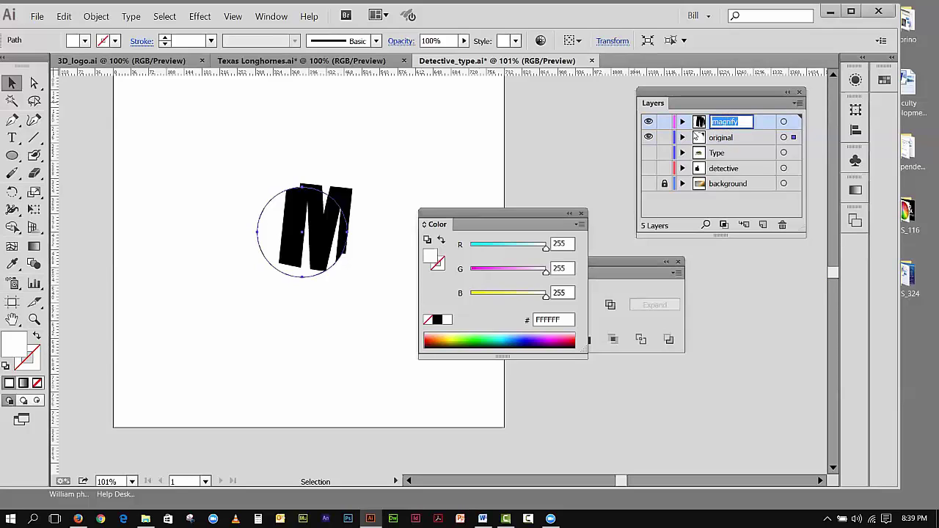
click(664, 136)
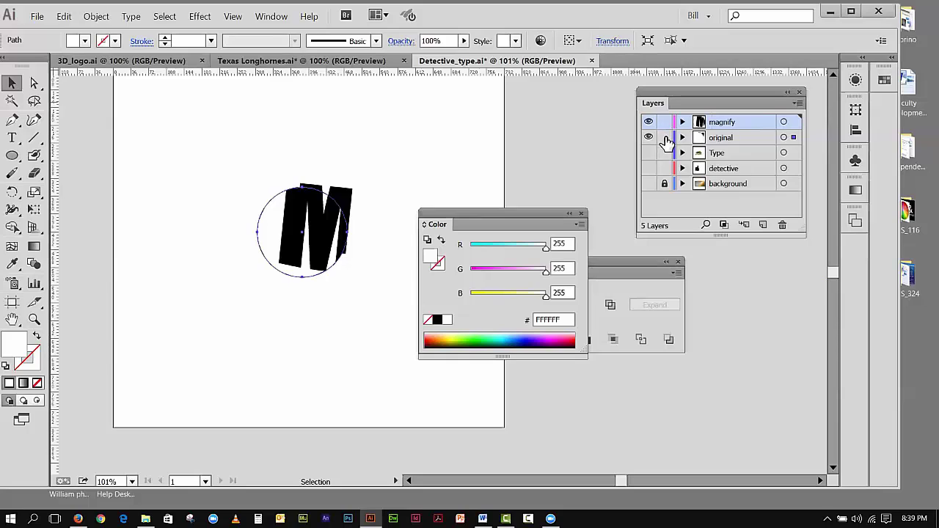
click(664, 137)
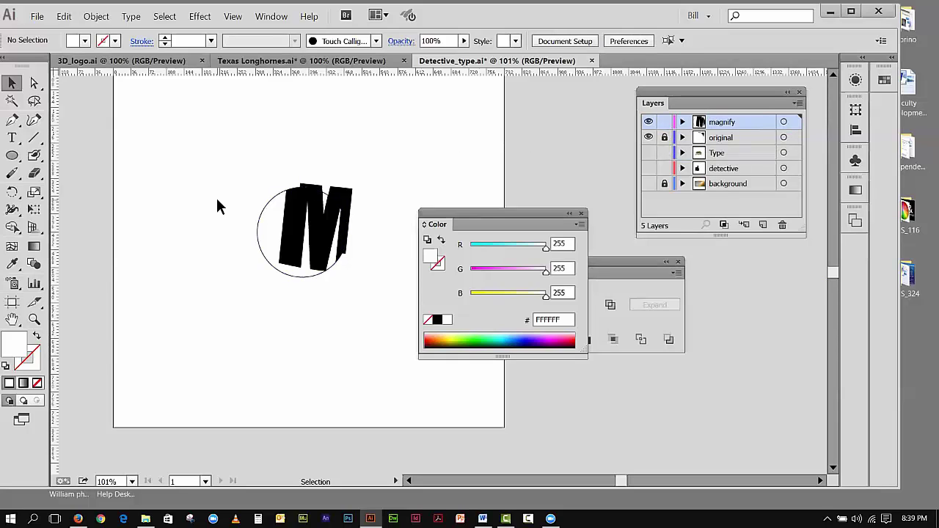
- Select the lens circle on the magnify layer and thicken its stroke, trying 4 pt before settling on 8 pt
click(263, 221)
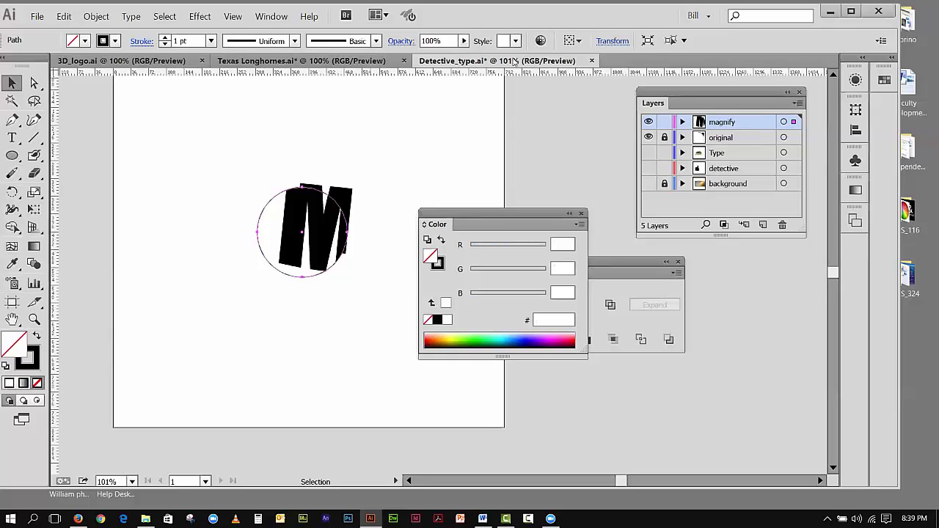
click(211, 40)
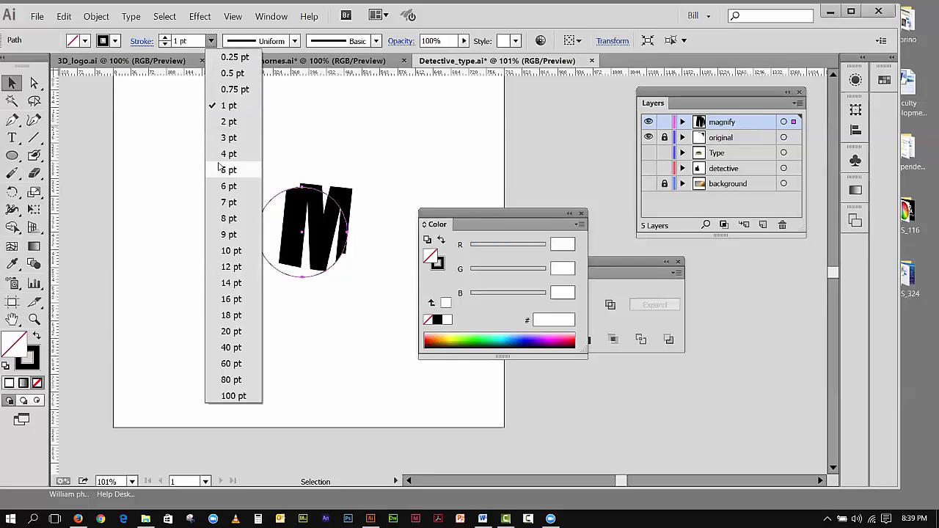
click(217, 154)
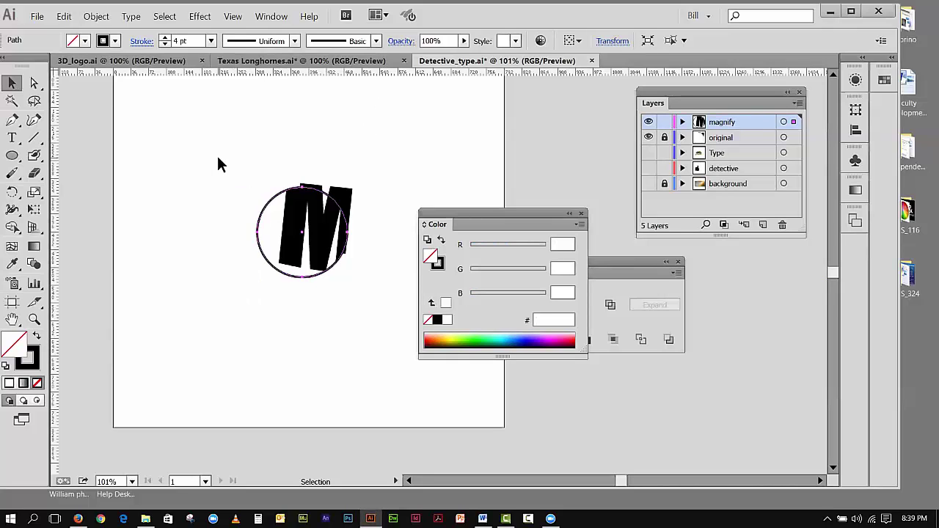
click(211, 41)
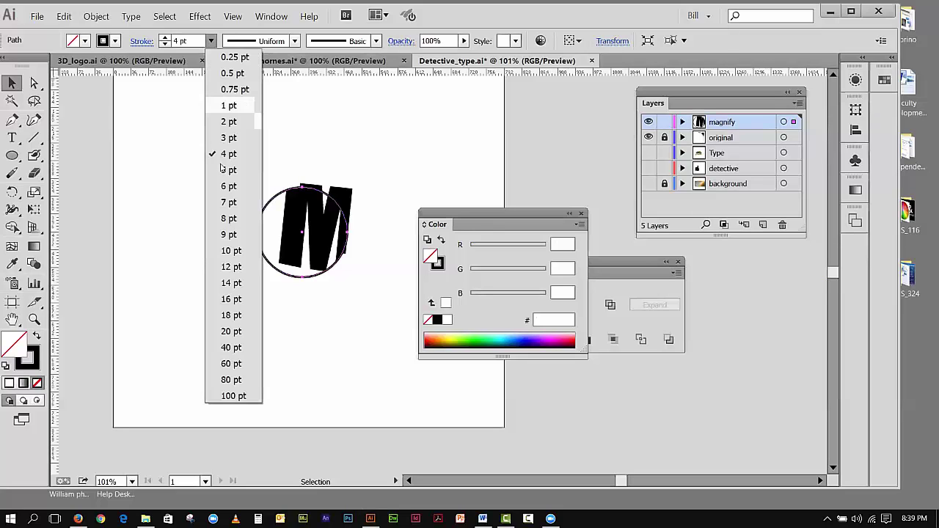
click(223, 218)
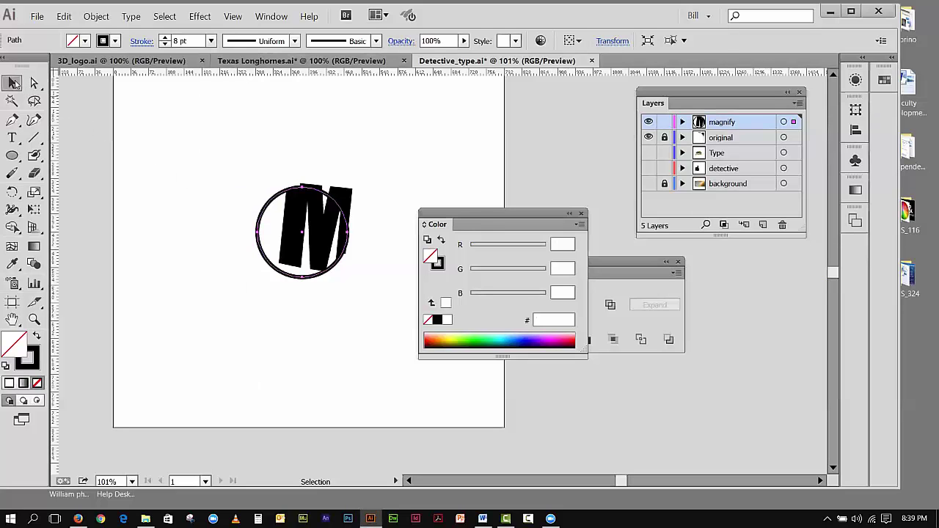
- Recolor the lens circle with a dark blue (1400A2) stroke and no fill
drag(477, 216, 521, 157)
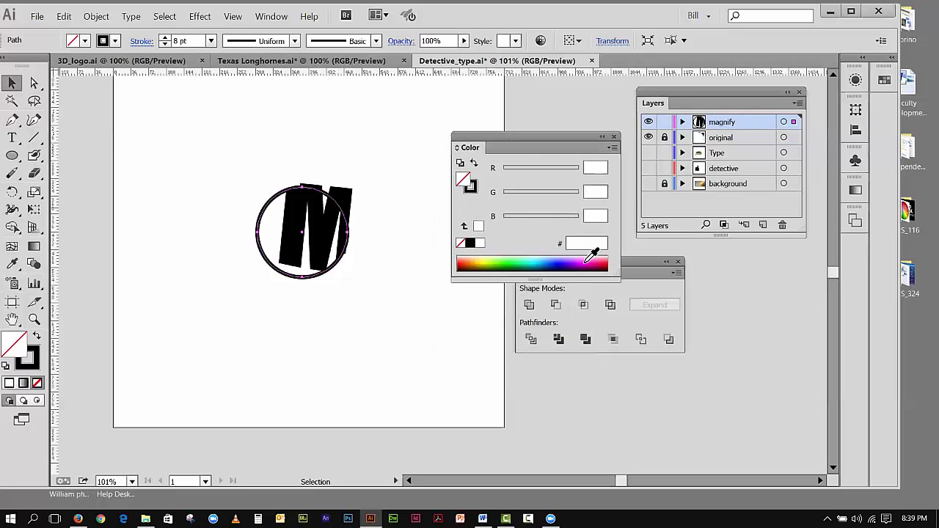
click(565, 260)
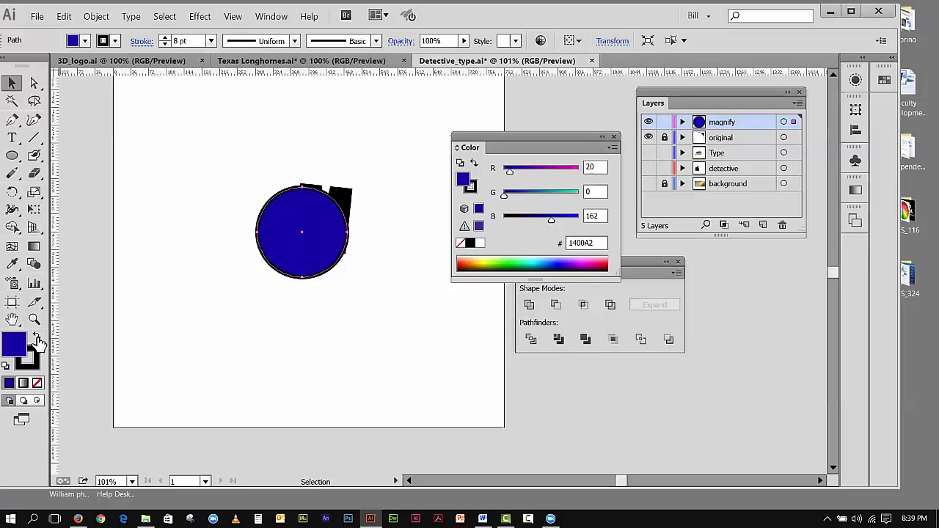
click(36, 336)
click(38, 355)
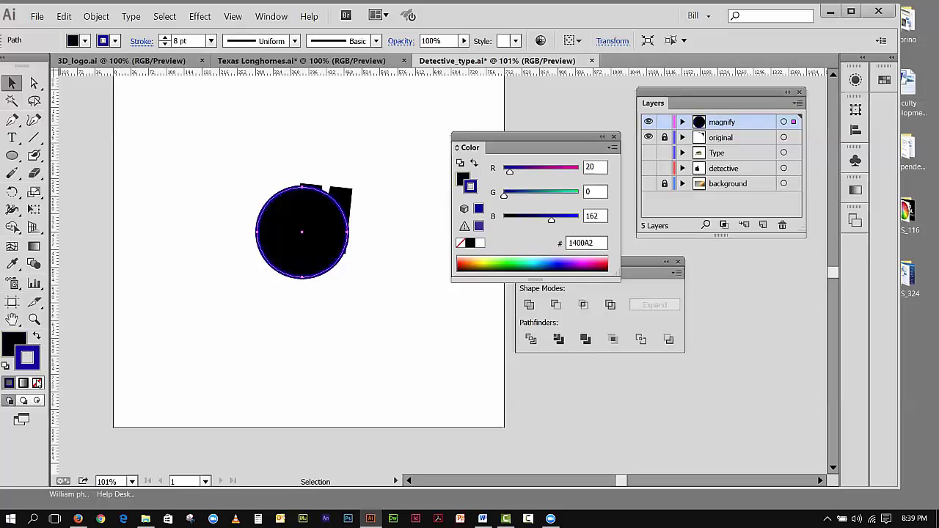
click(36, 383)
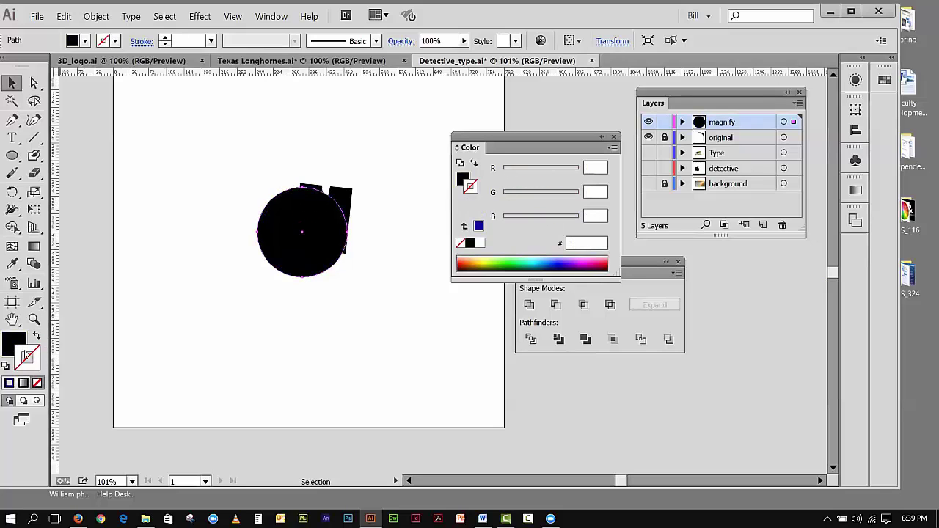
click(9, 383)
click(15, 341)
click(38, 383)
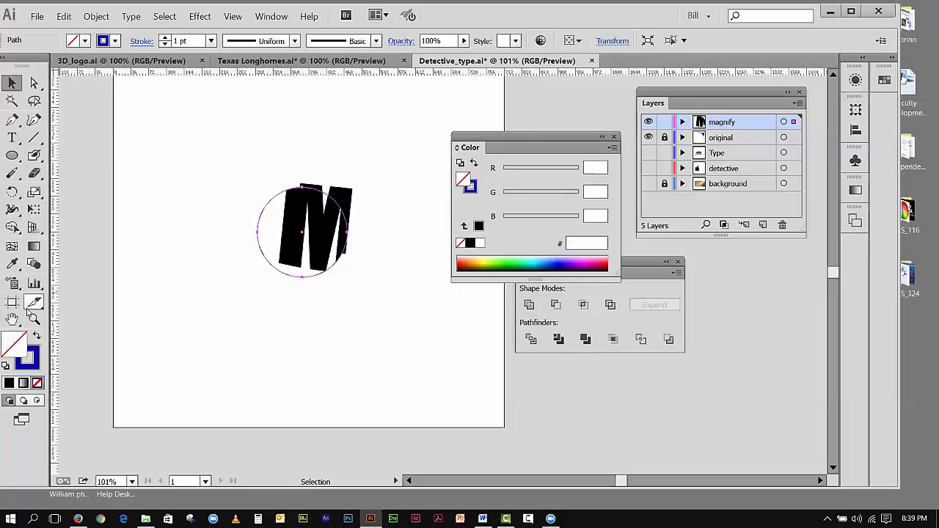
click(34, 365)
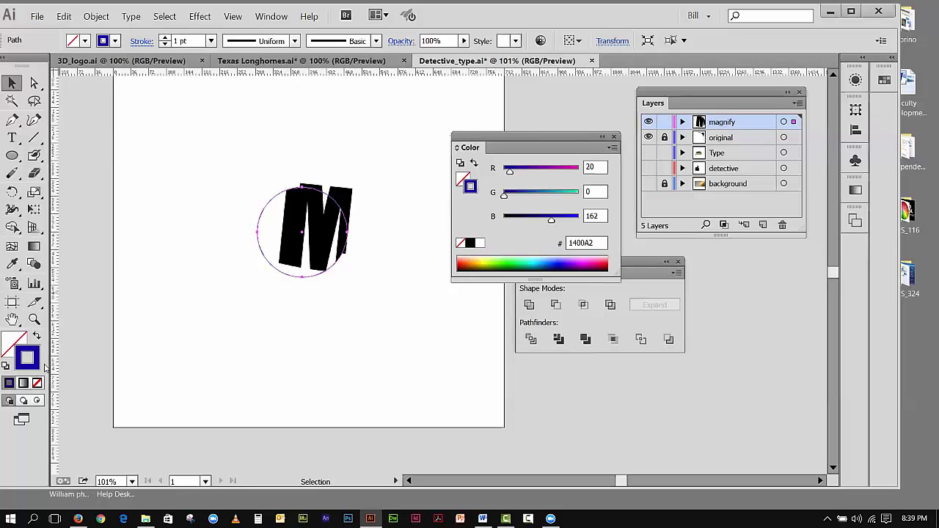
- Set the blue circle's stroke weight to 6 pt and deselect it
click(210, 41)
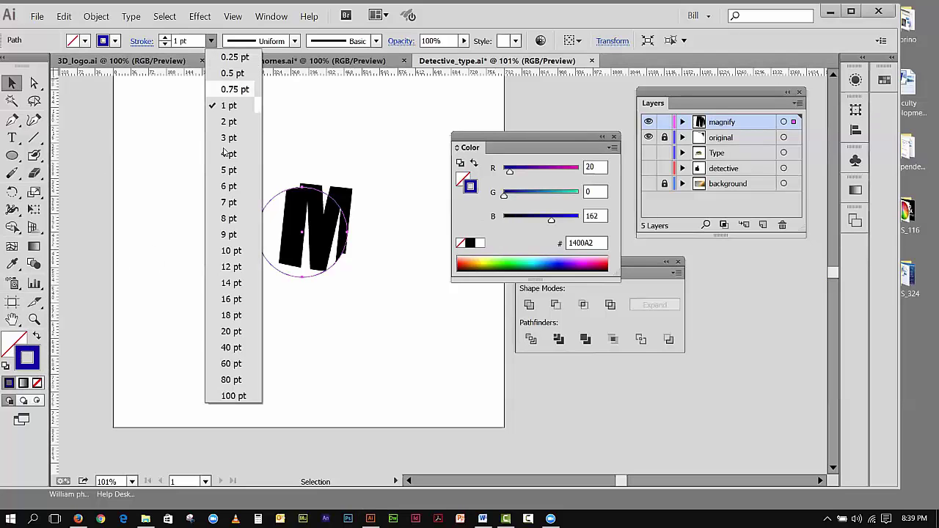
click(234, 170)
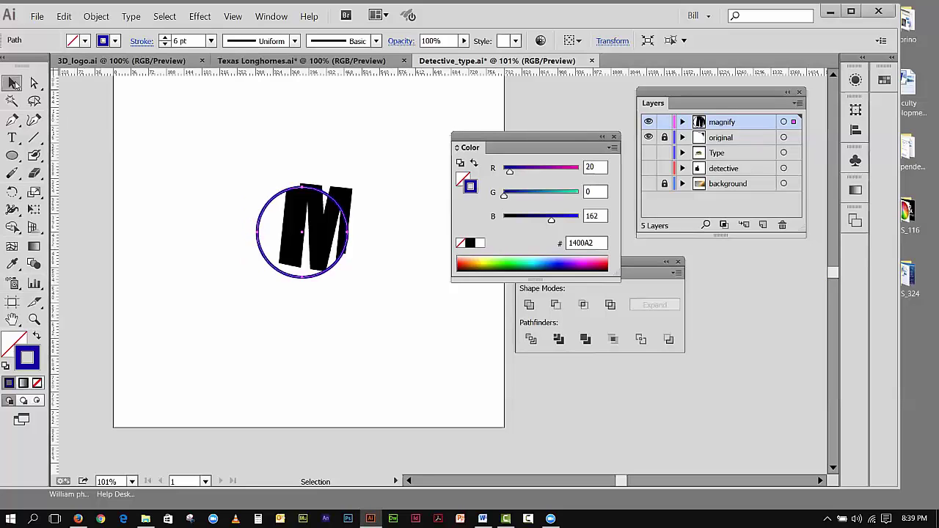
click(158, 115)
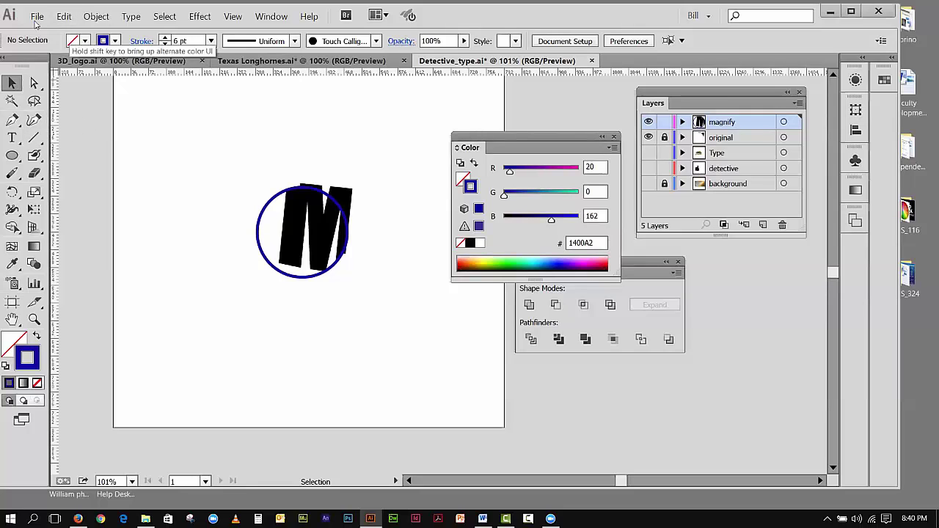
- Close Detective_type.ai and Texas Longhornes.ai without saving their changes
click(593, 61)
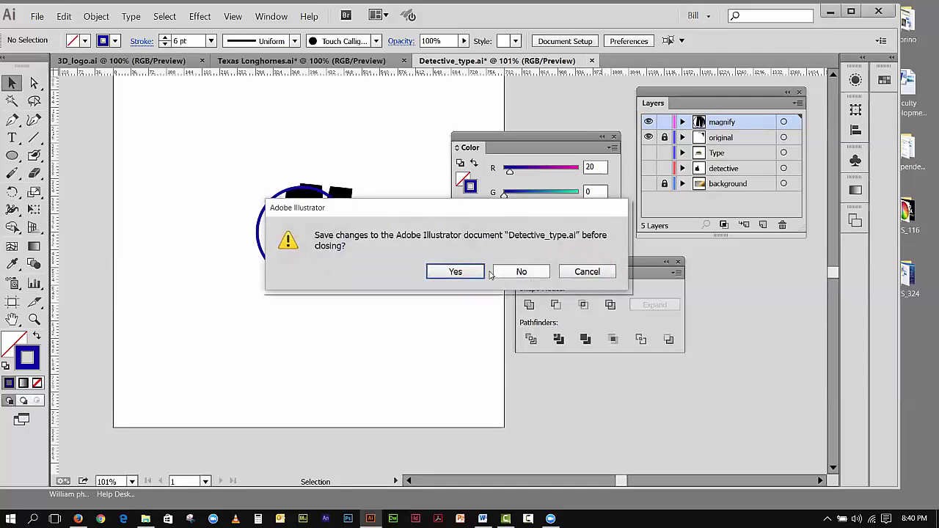
click(519, 272)
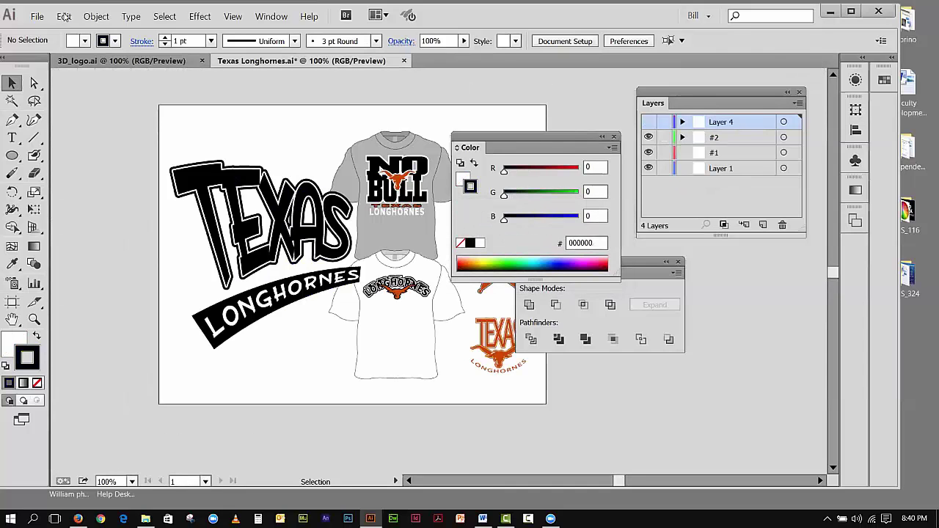
click(404, 61)
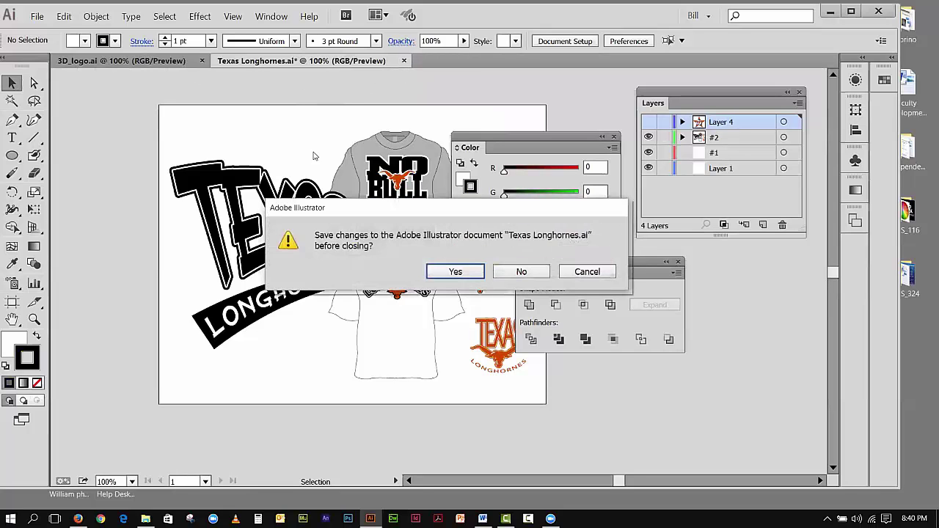
click(520, 272)
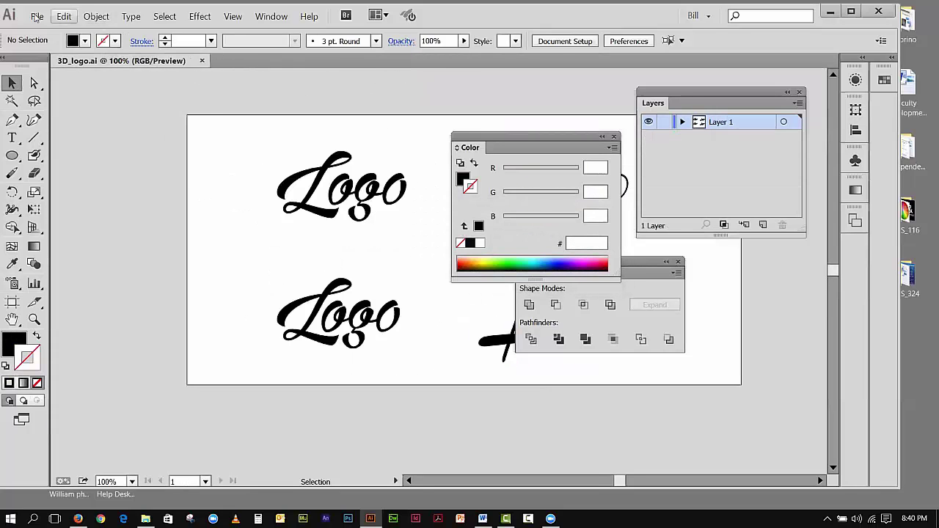
- Open Hampton Station.ai from the week_1 folder
click(33, 16)
click(53, 54)
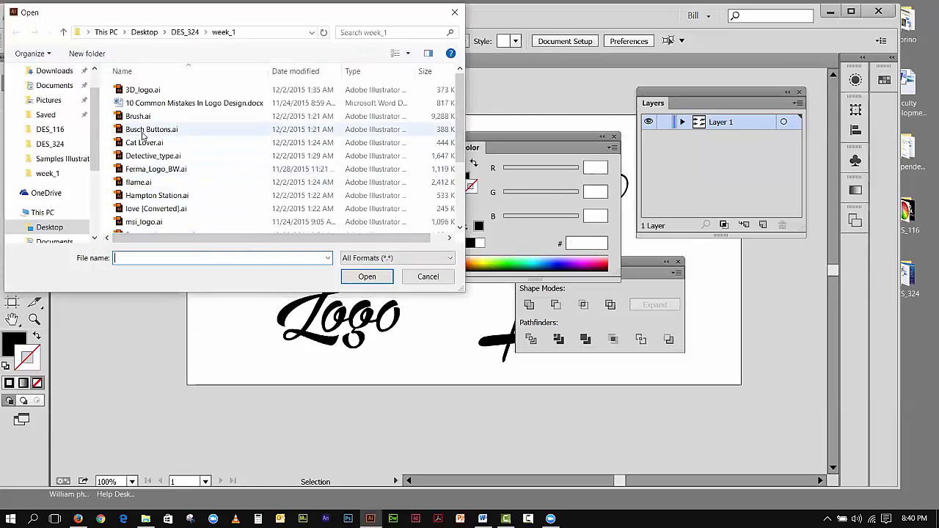
click(156, 196)
click(345, 279)
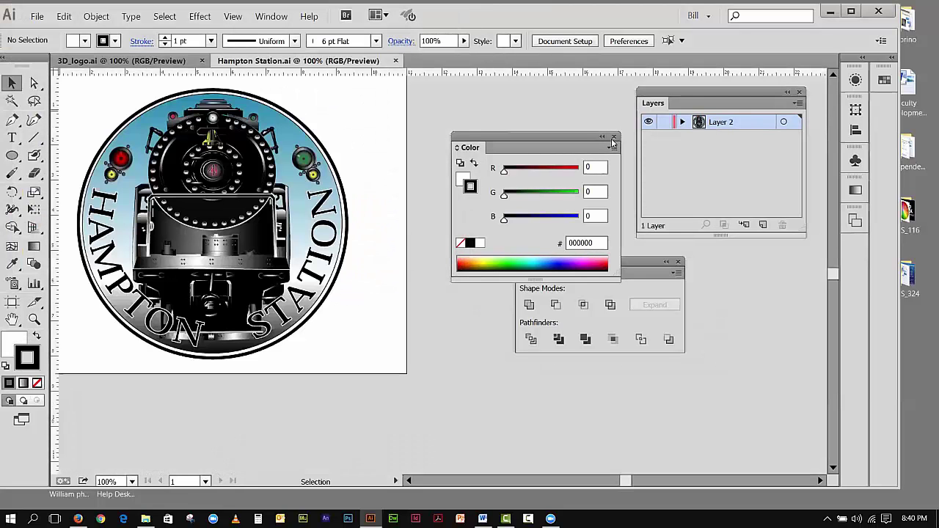
- Close the Color and Layers panels and move the Pathfinder panel farther away from the badge artwork
click(615, 136)
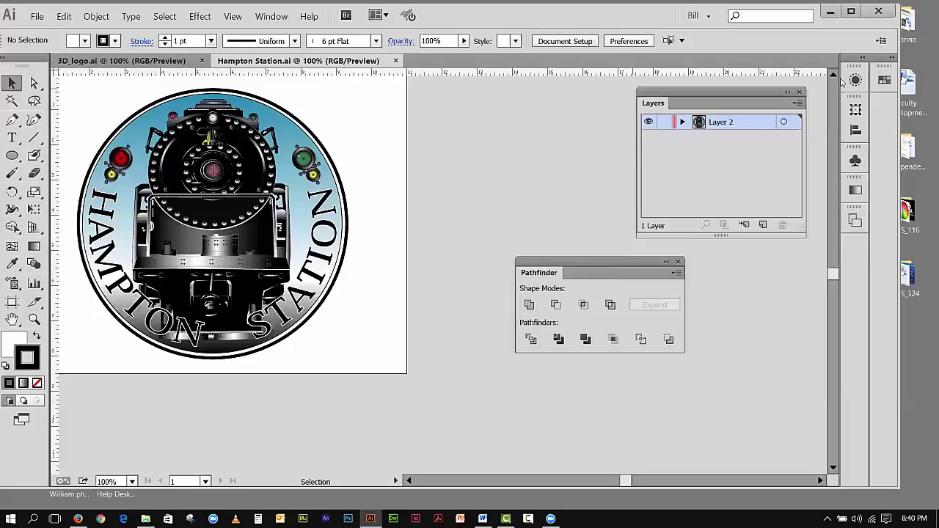
click(799, 91)
drag(628, 261, 757, 136)
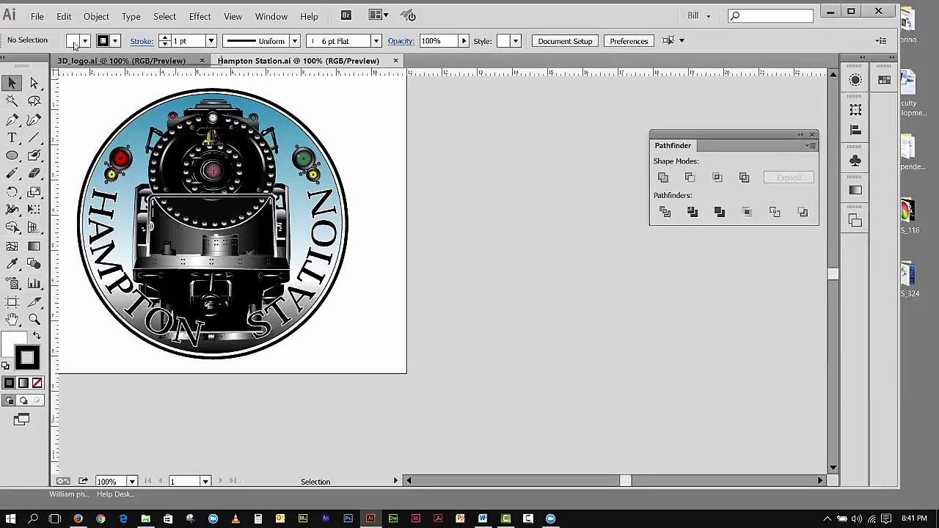
- Place a vertical ruler guide through the center of the Hampton Station locomotive badge
click(46, 18)
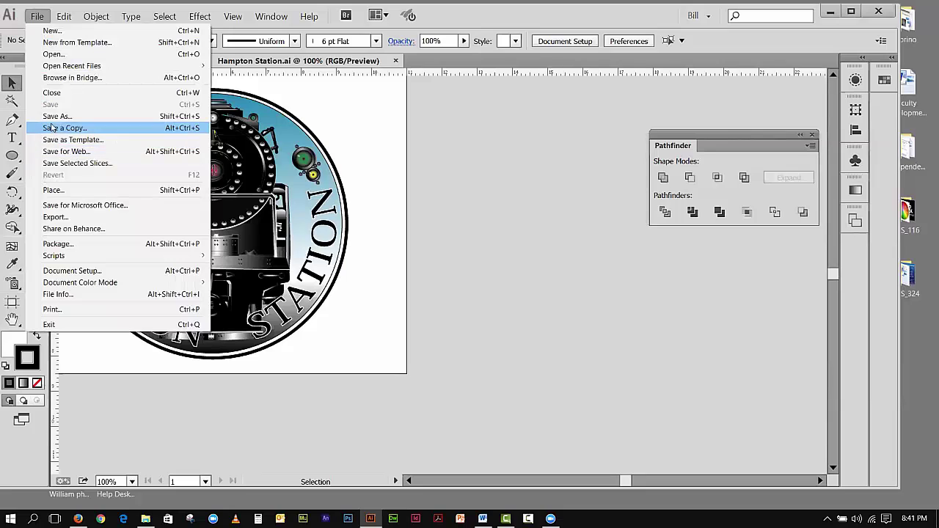
click(540, 286)
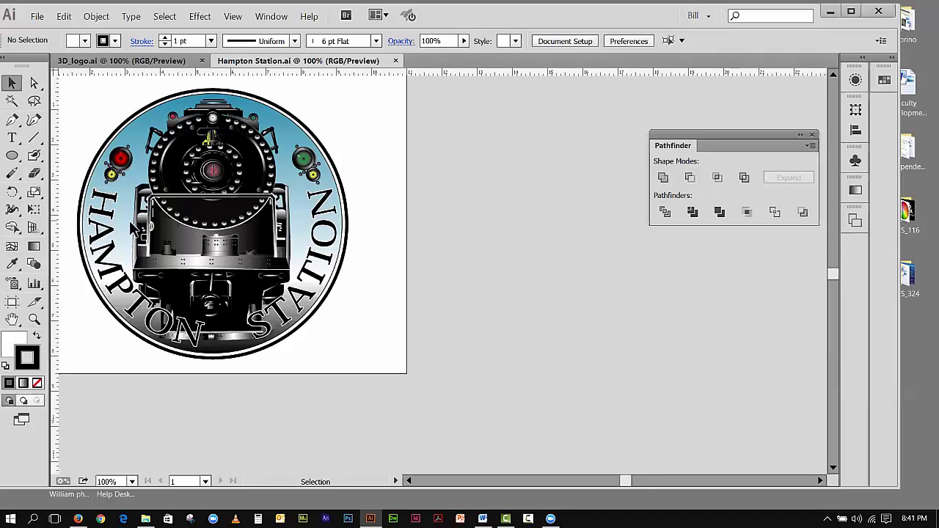
drag(56, 213, 215, 248)
- Open Saltscreen Marine.ai from the week_1 folder
click(37, 17)
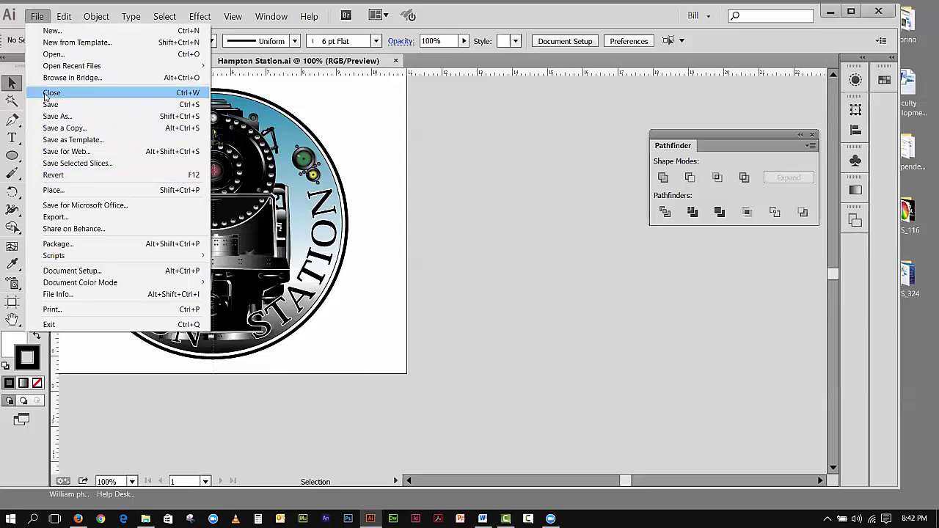
click(53, 53)
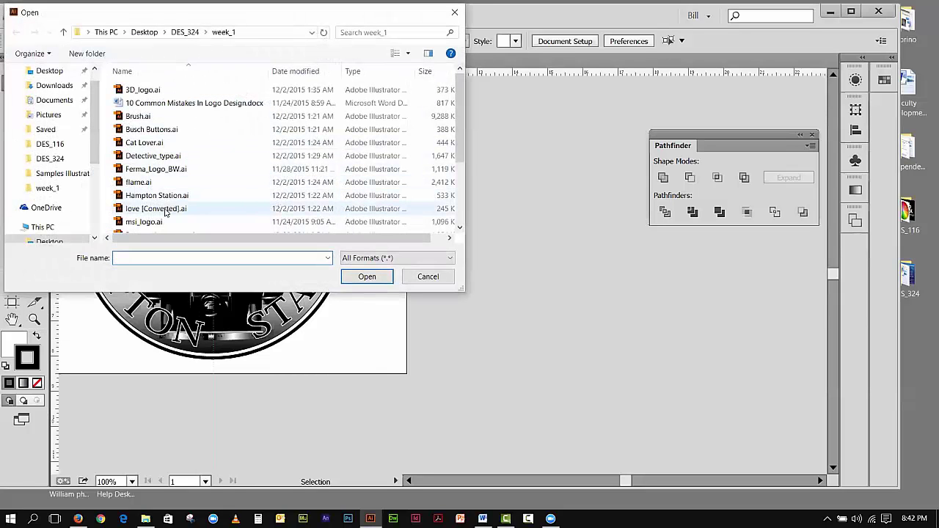
scroll(456, 125, down, 3)
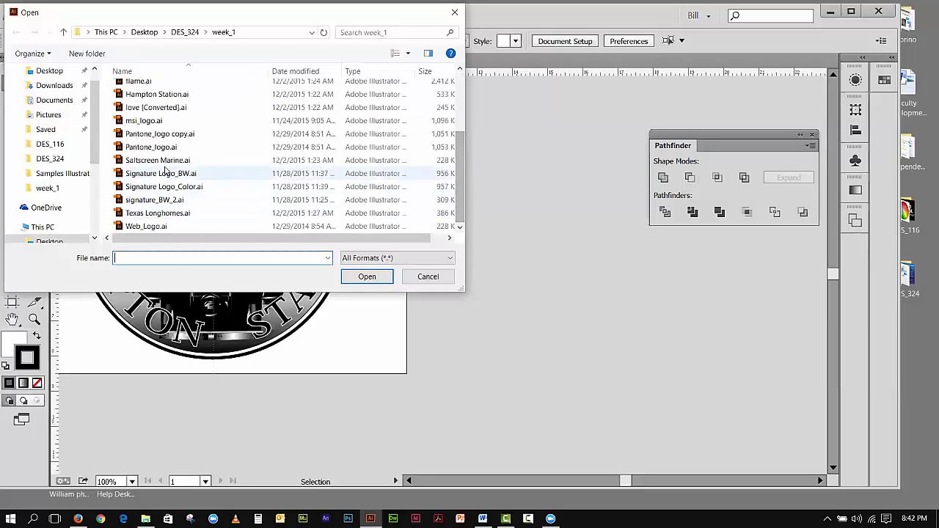
click(166, 160)
click(367, 276)
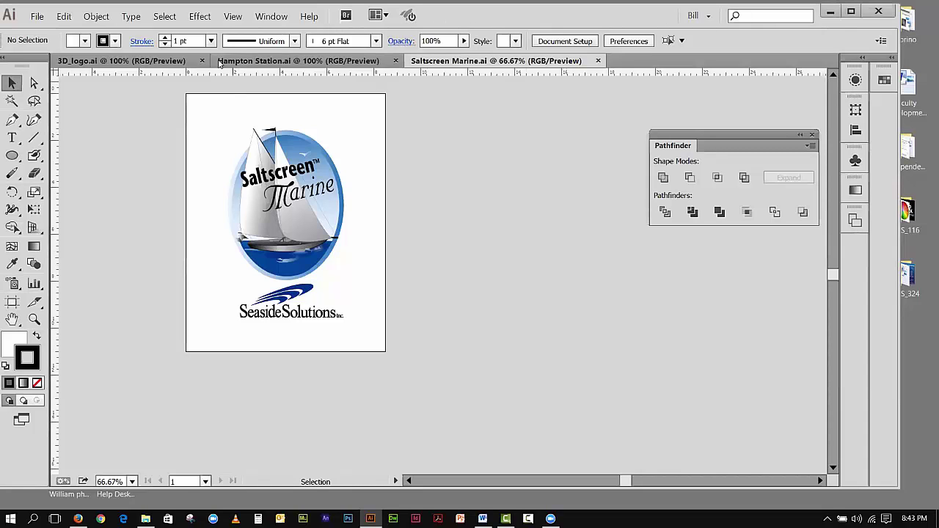
- Open Signature Logo_BW.ai from the week_1 folder
click(36, 18)
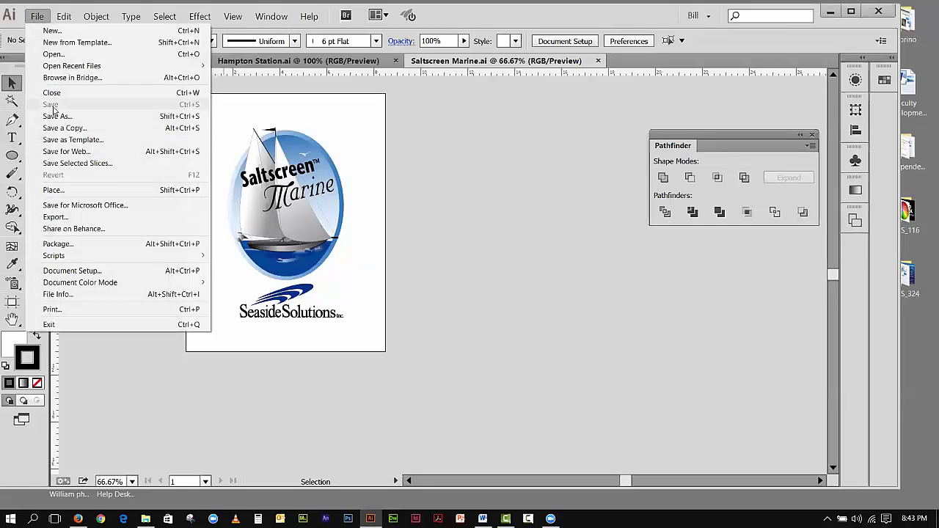
click(53, 54)
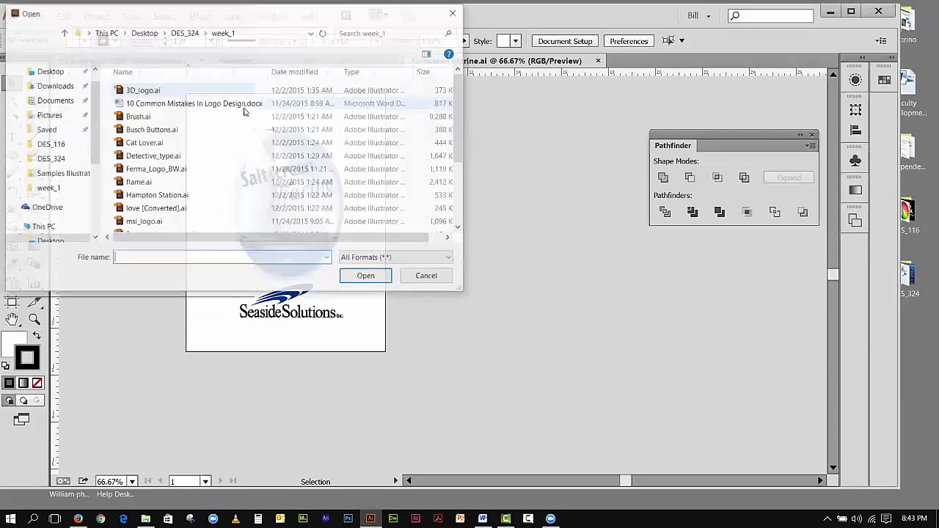
drag(458, 125, 458, 185)
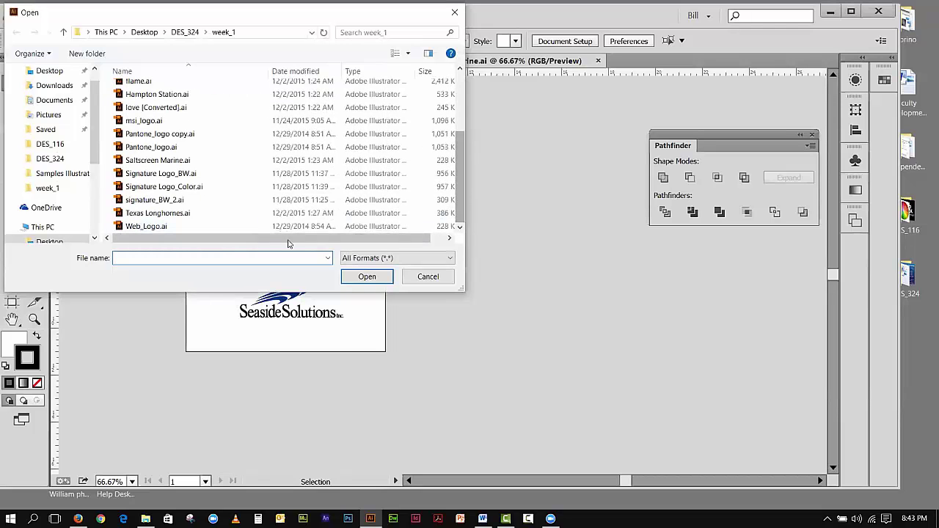
click(144, 175)
click(386, 277)
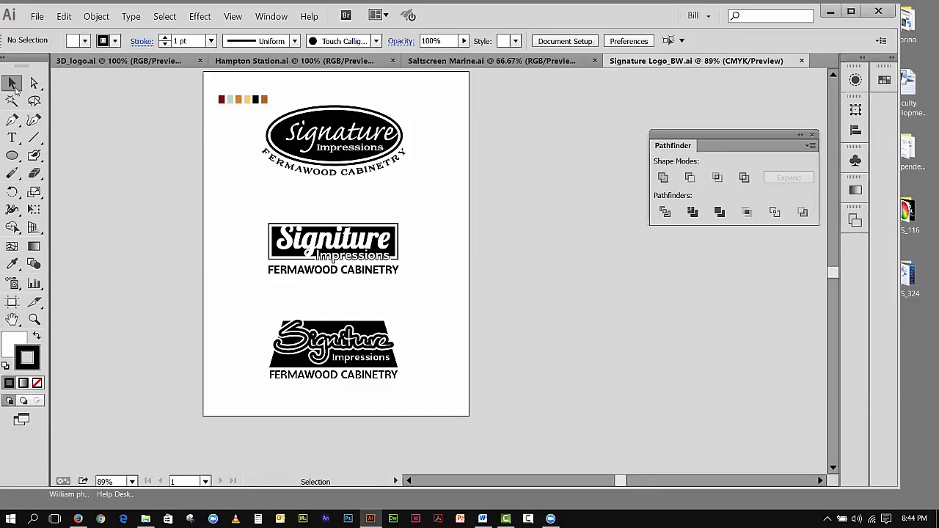
- Fill the inner oval of the first Signature Impressions logo with the dark red swatch color using the Eyedropper
click(288, 132)
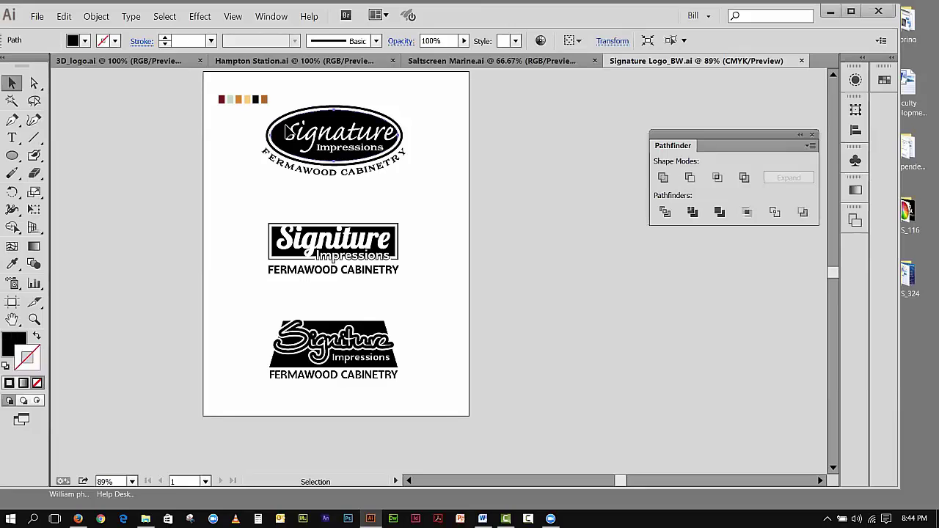
click(12, 264)
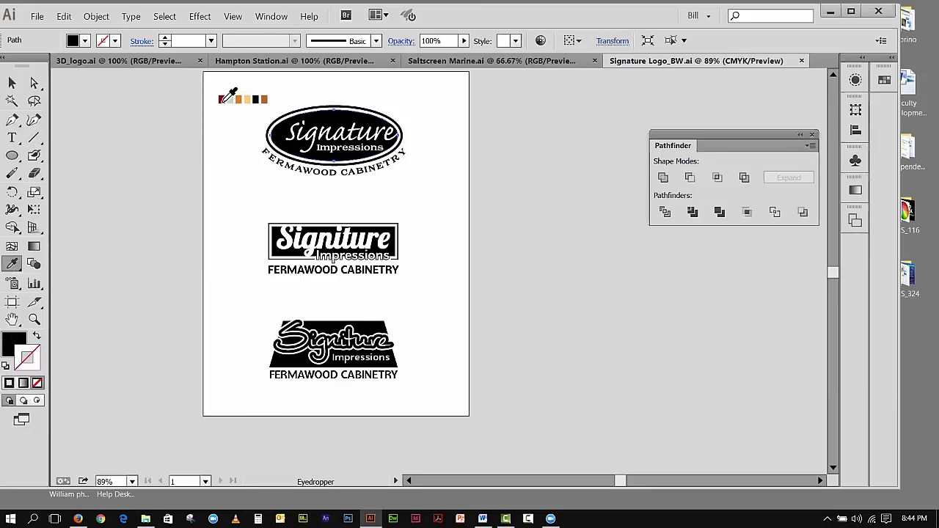
click(220, 100)
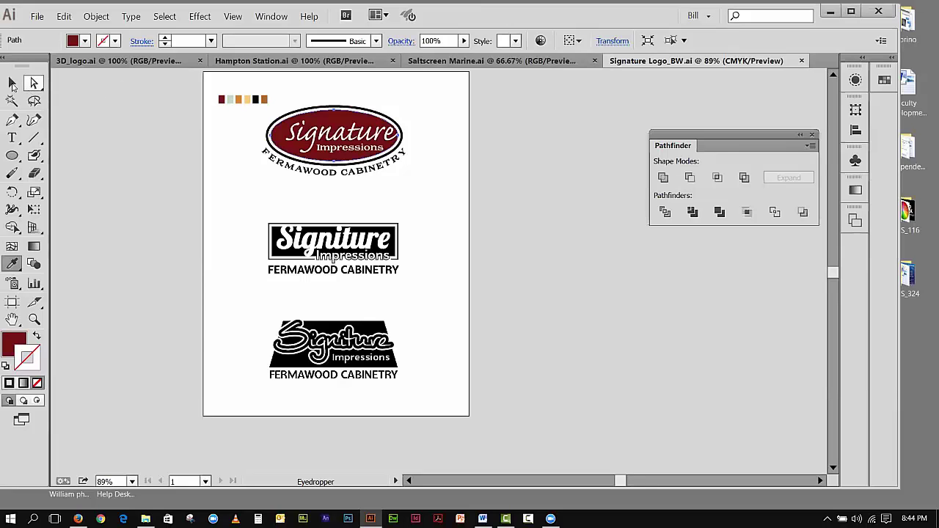
- Recolor all the curved FERMAWOOD CABINETRY letters under the oval logo with the dark red swatch, and deselect them
click(13, 84)
click(290, 167)
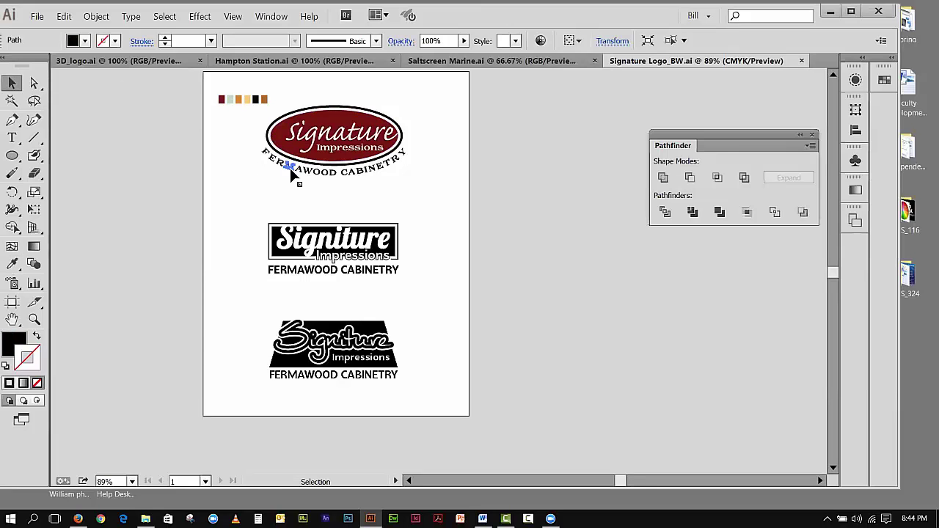
drag(256, 152, 288, 169)
shift+click(283, 165)
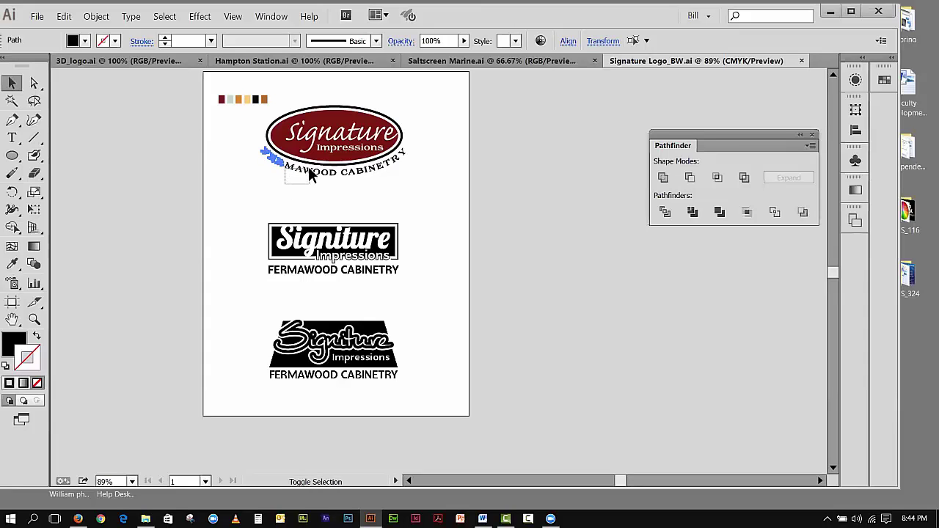
shift+click(338, 171)
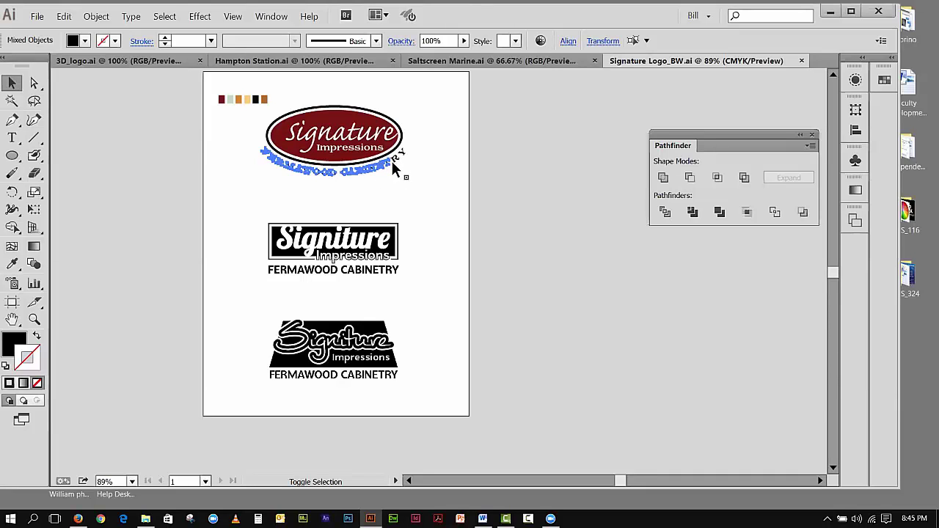
drag(393, 160, 397, 195)
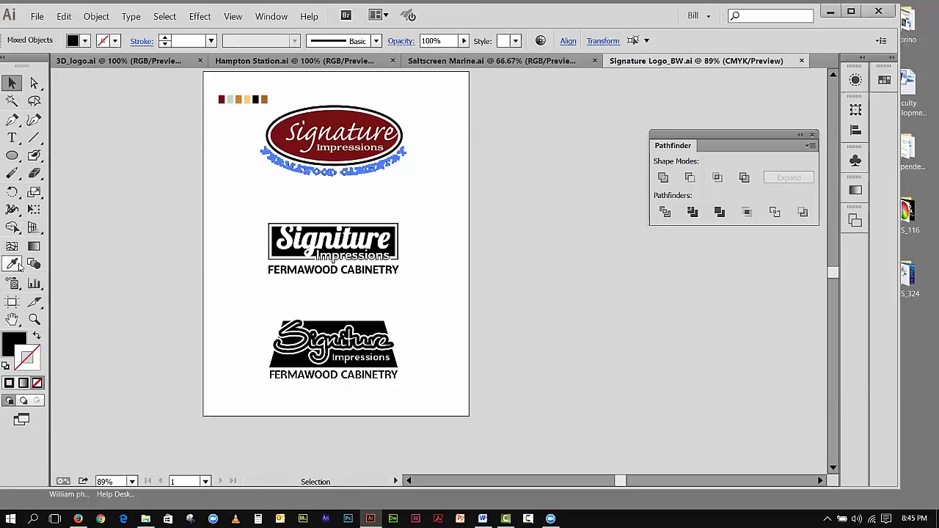
click(13, 264)
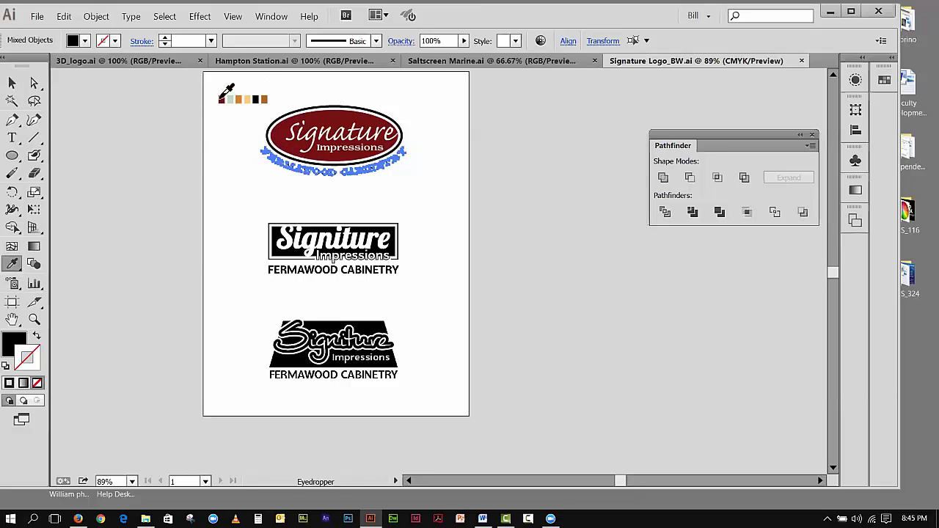
click(221, 99)
click(13, 82)
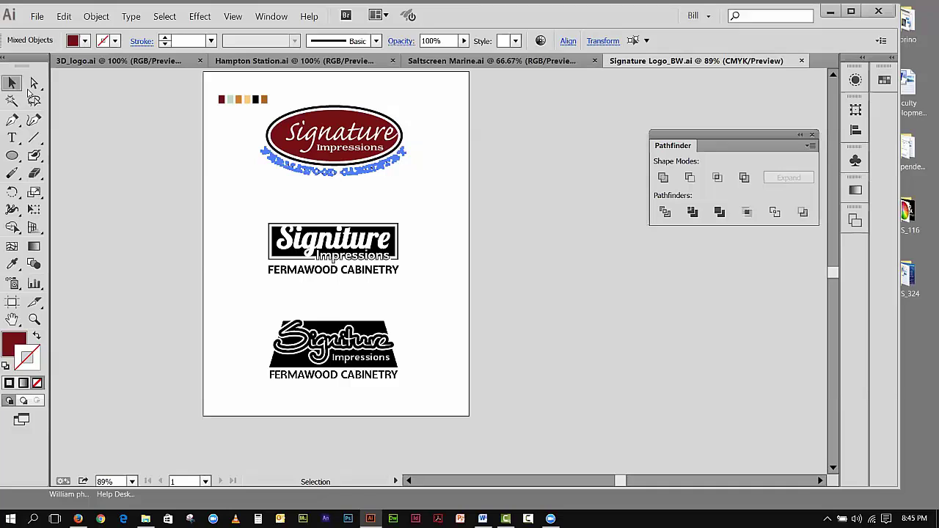
click(203, 162)
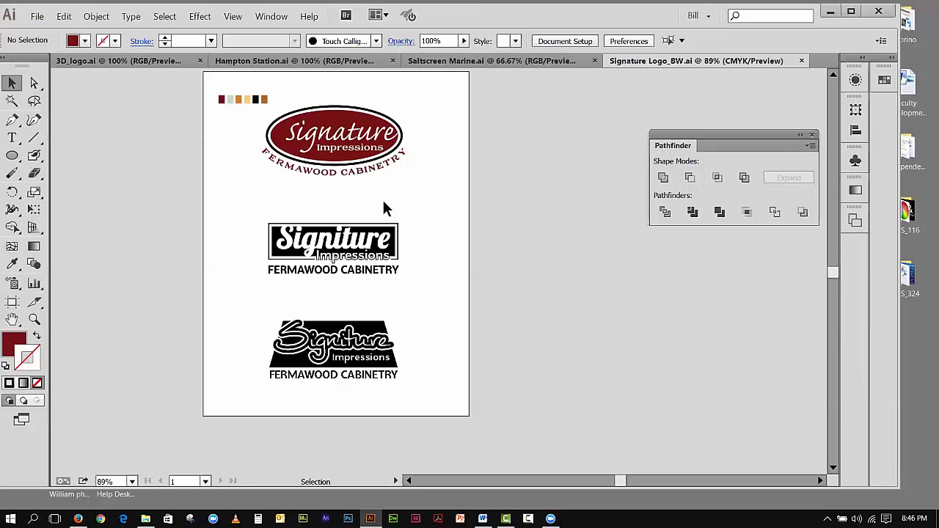
- Close 3D_logo.ai, Signature Logo_BW.ai, Saltscreen Marine.ai and Hampton Station.ai, discarding the changes to Hampton Station.ai
click(199, 61)
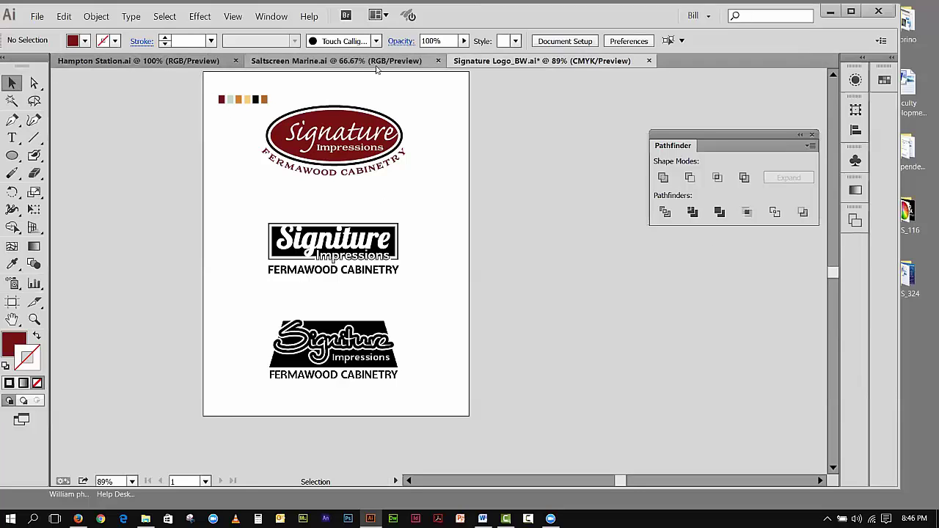
click(649, 61)
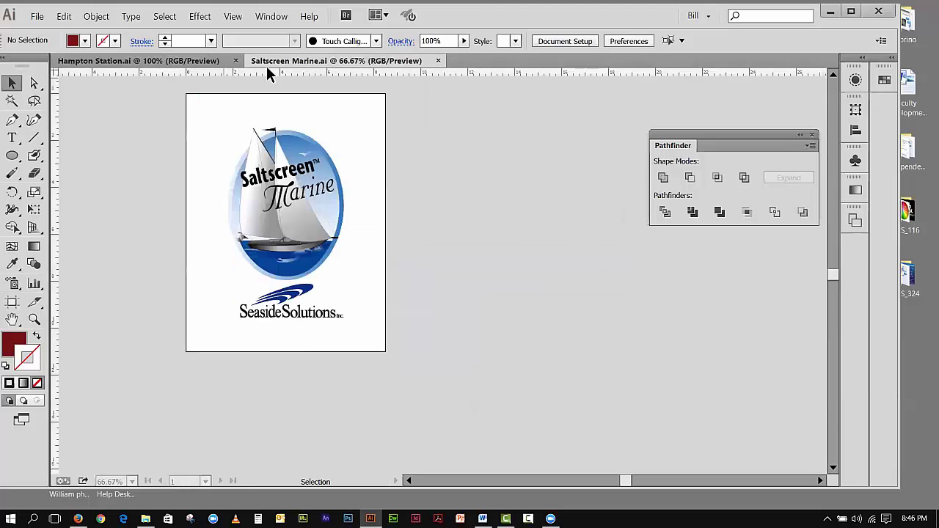
click(438, 61)
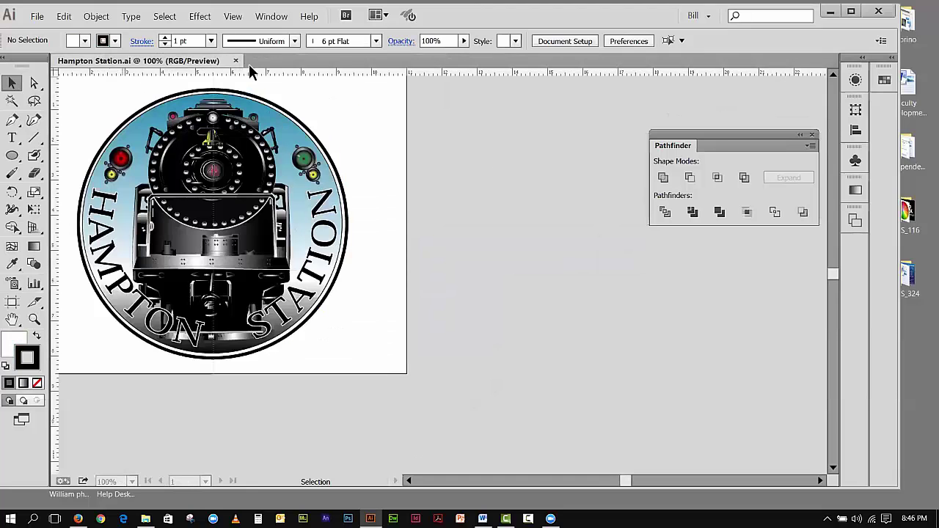
click(239, 61)
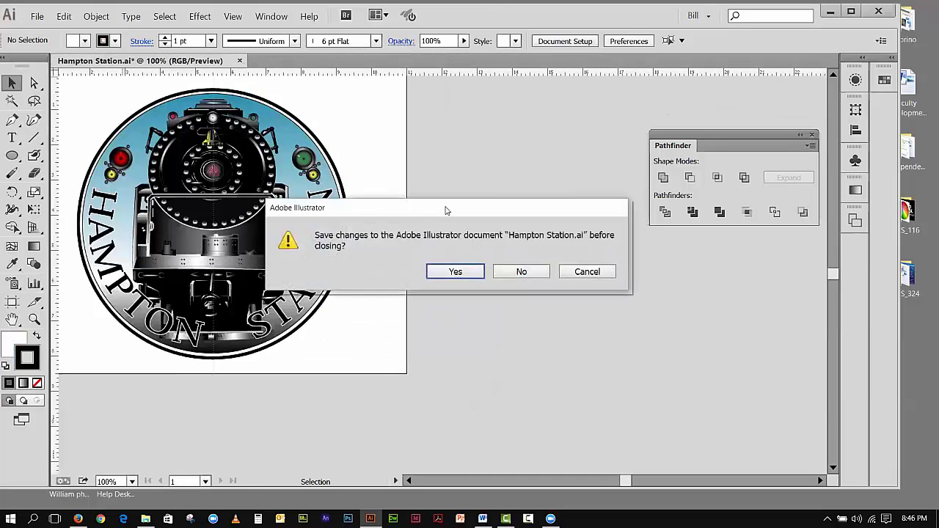
click(507, 272)
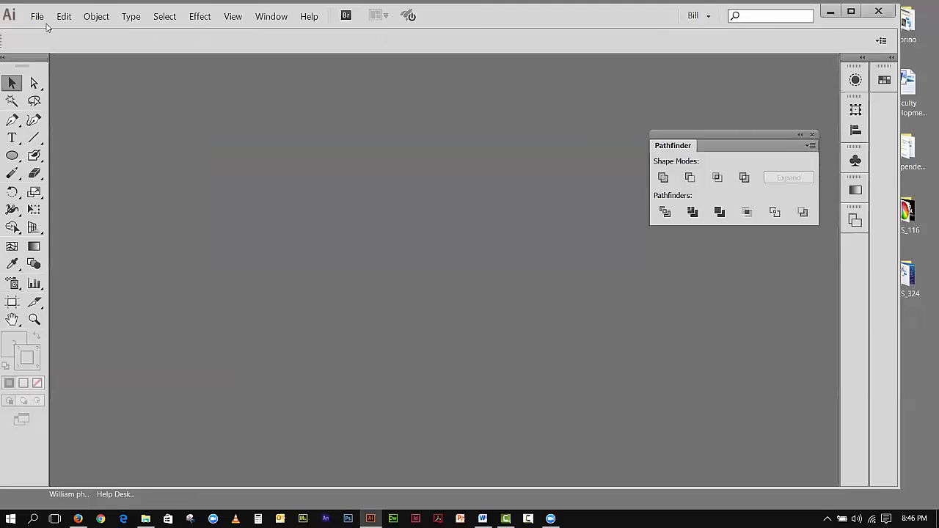
- Reopen 3D_logo.ai from the recently used files
click(37, 17)
click(37, 20)
click(38, 20)
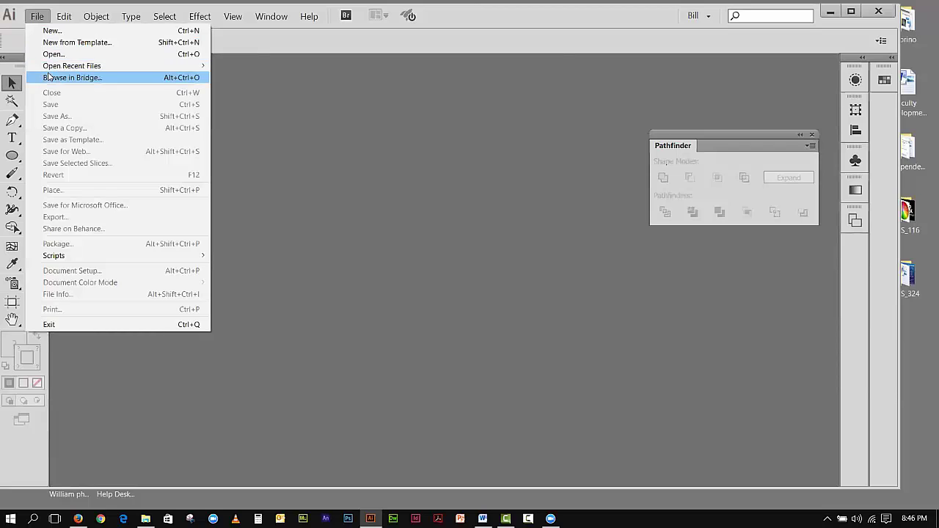
mouse_move(47, 68)
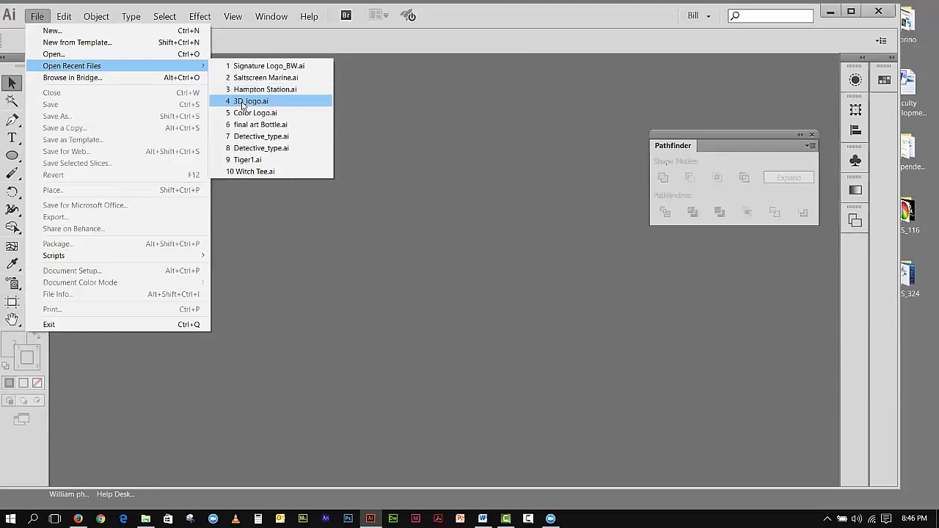
click(242, 101)
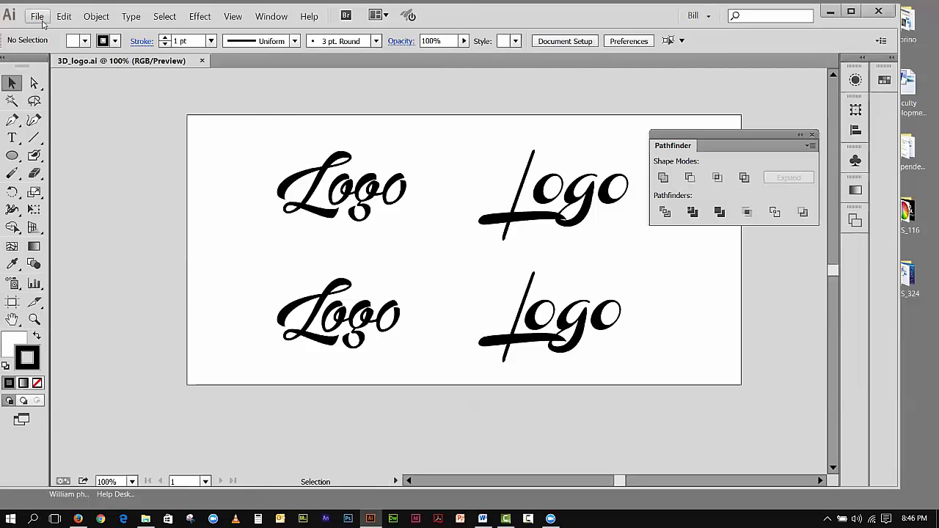
- Open Cat Lover.ai from the week_1 folder
click(38, 17)
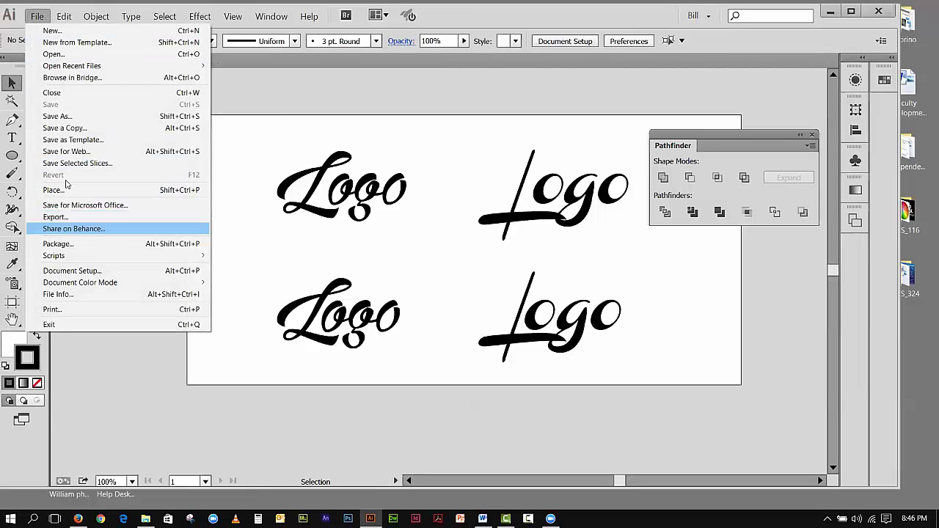
click(53, 54)
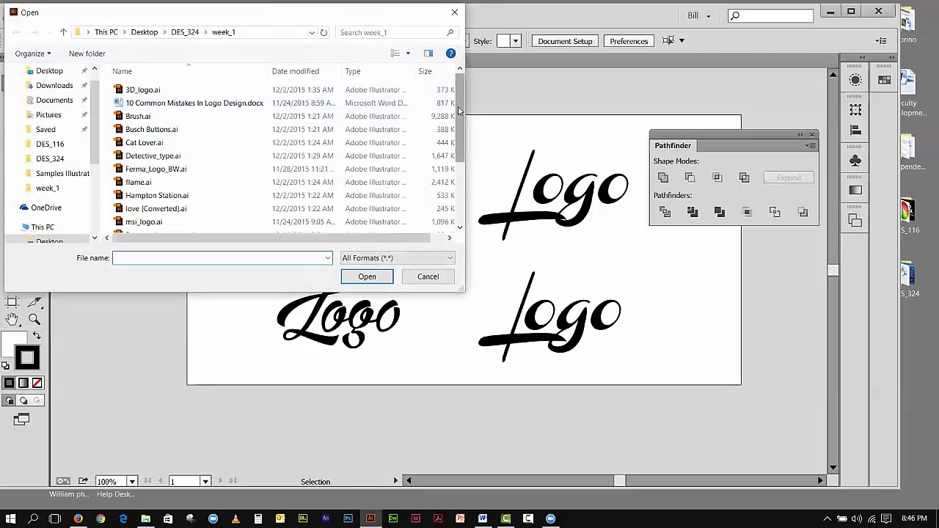
scroll(458, 105, down, 1)
click(136, 137)
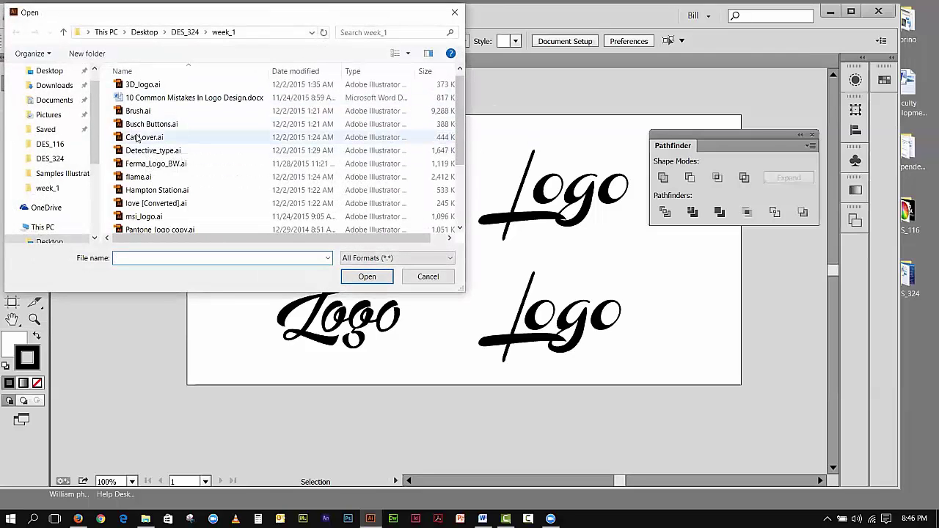
click(351, 277)
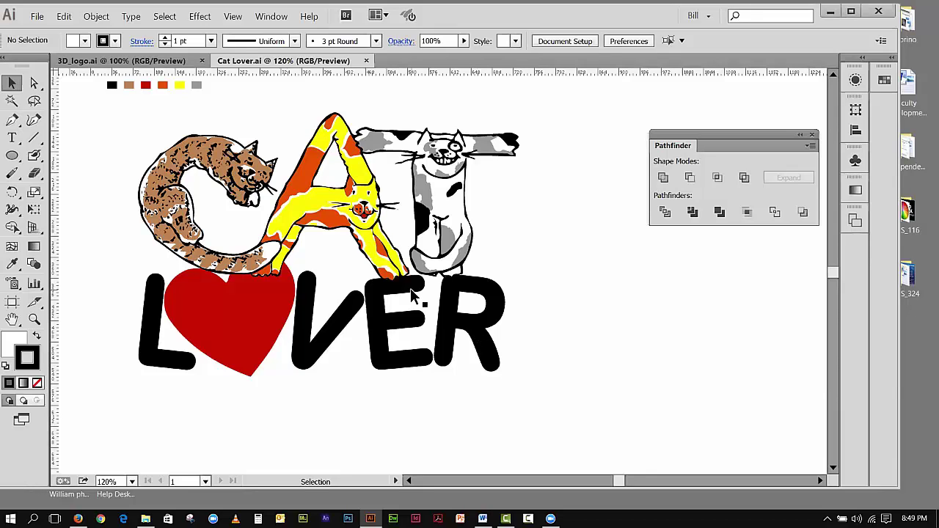
- Open flame.ai from the week_1 folder
click(37, 16)
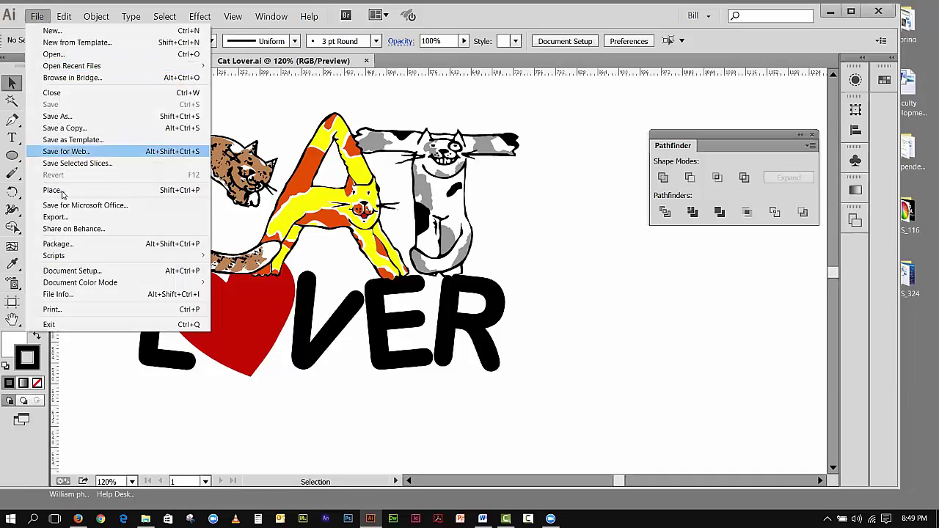
click(54, 54)
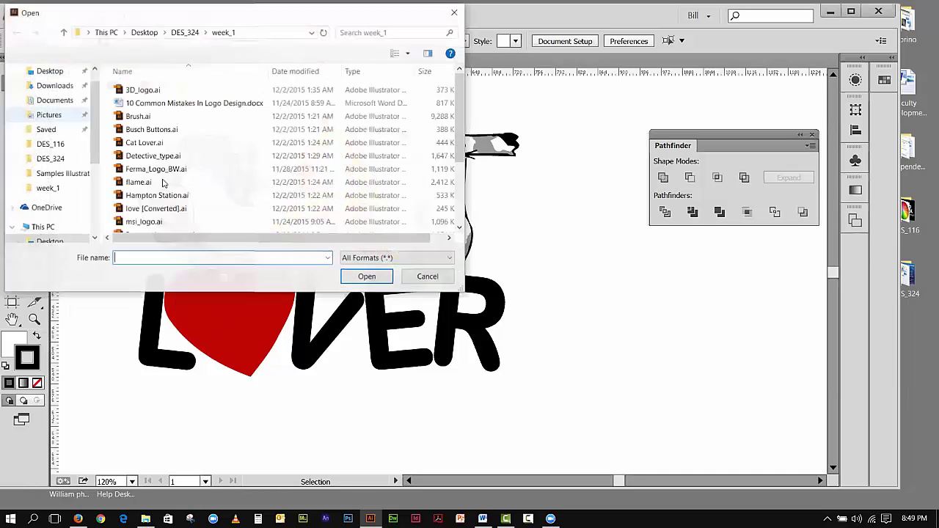
click(139, 182)
double_click(139, 183)
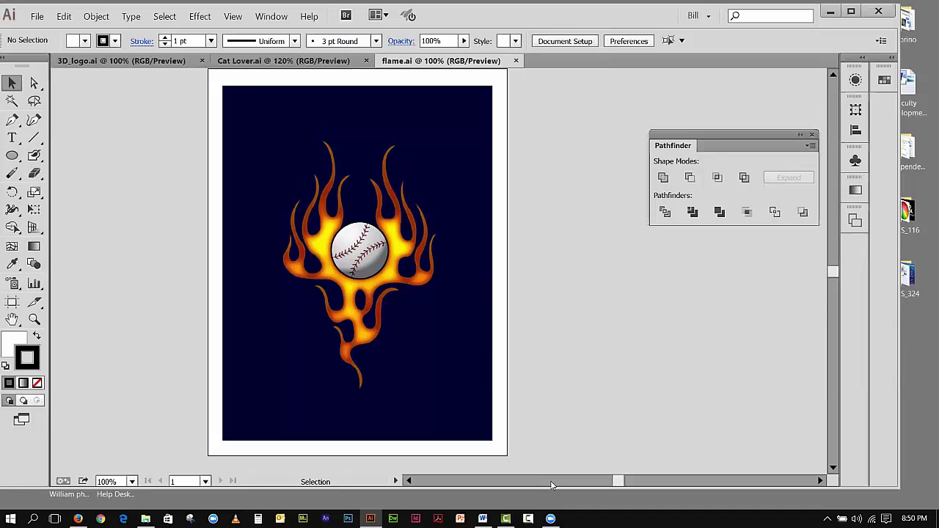
- Open Brush.ai from the week_1 folder
click(37, 16)
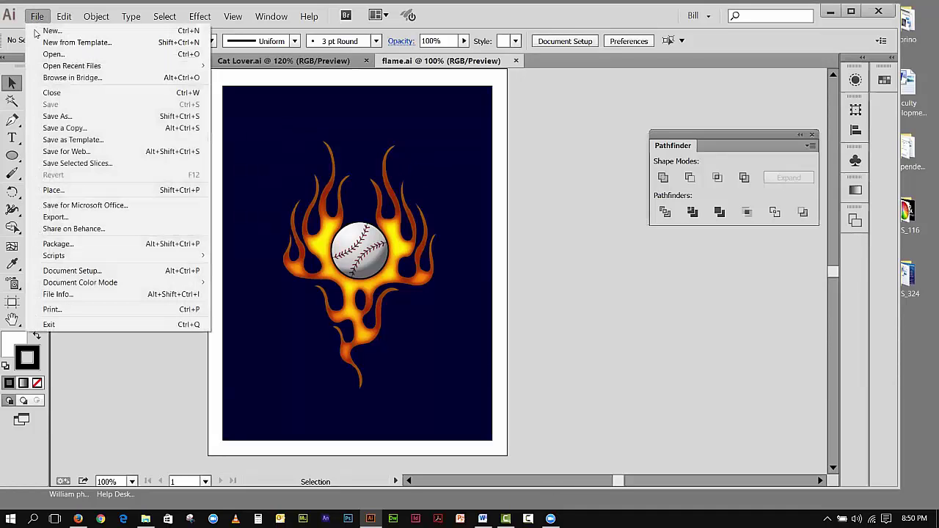
click(673, 270)
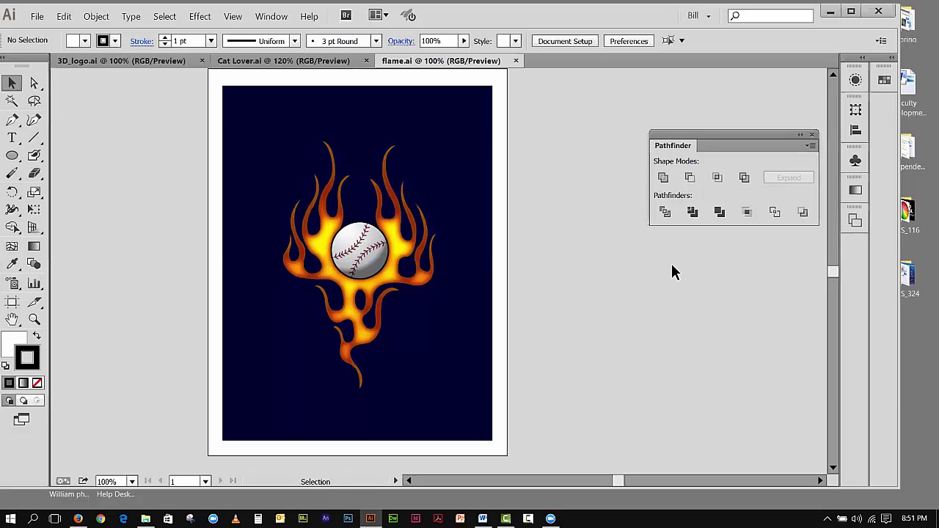
click(37, 17)
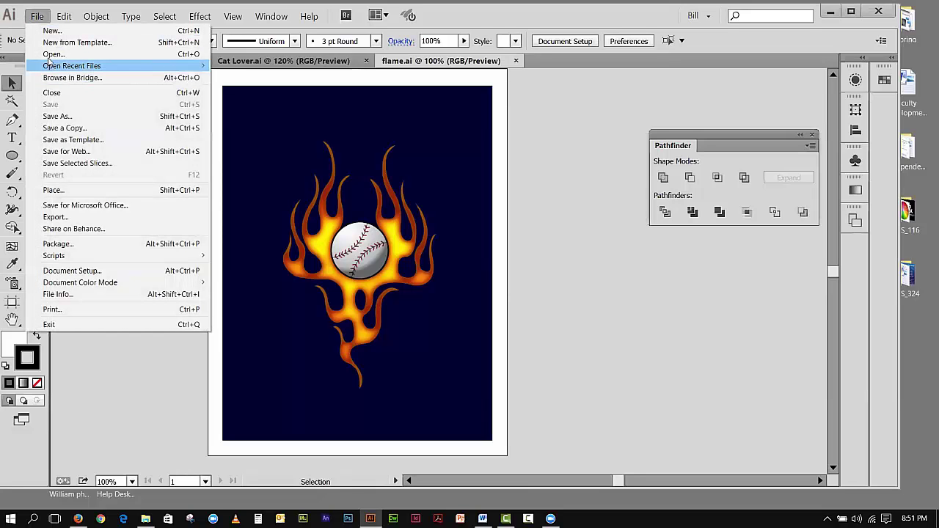
click(51, 55)
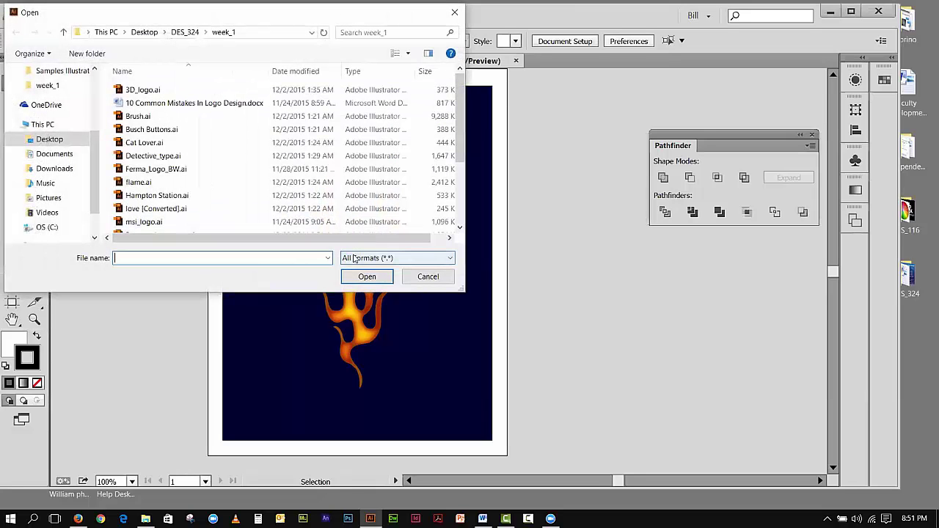
click(147, 116)
click(365, 276)
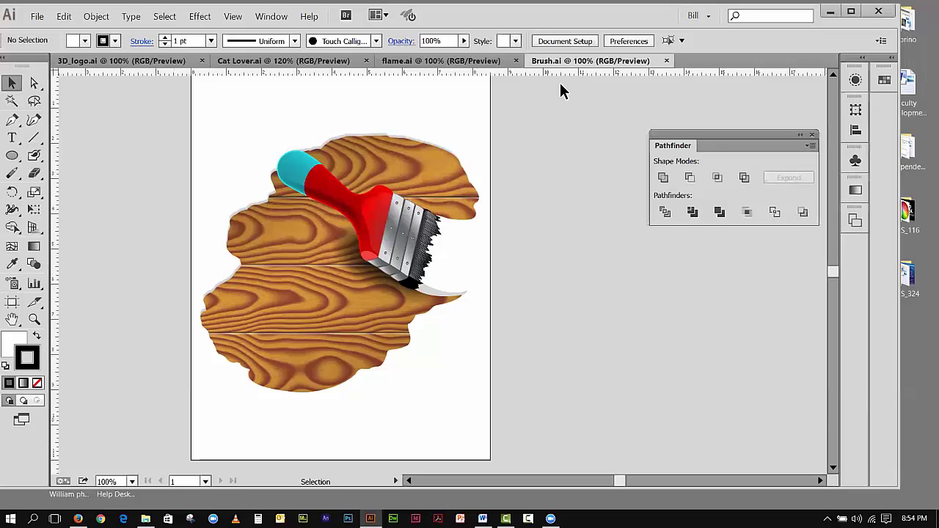
- Close Brush.ai, flame.ai and Cat Lover.ai, discarding the changes to flame.ai and keeping only 3D_logo.ai open
click(668, 61)
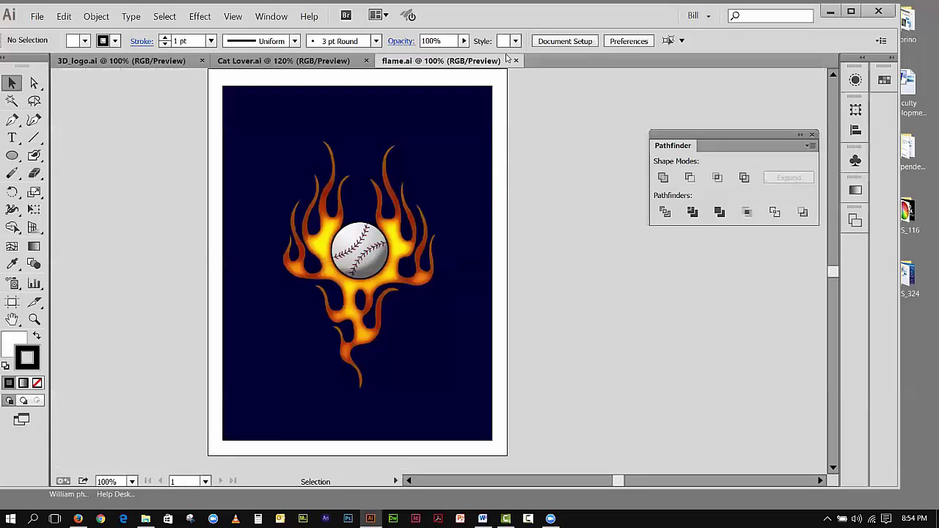
click(516, 61)
click(490, 276)
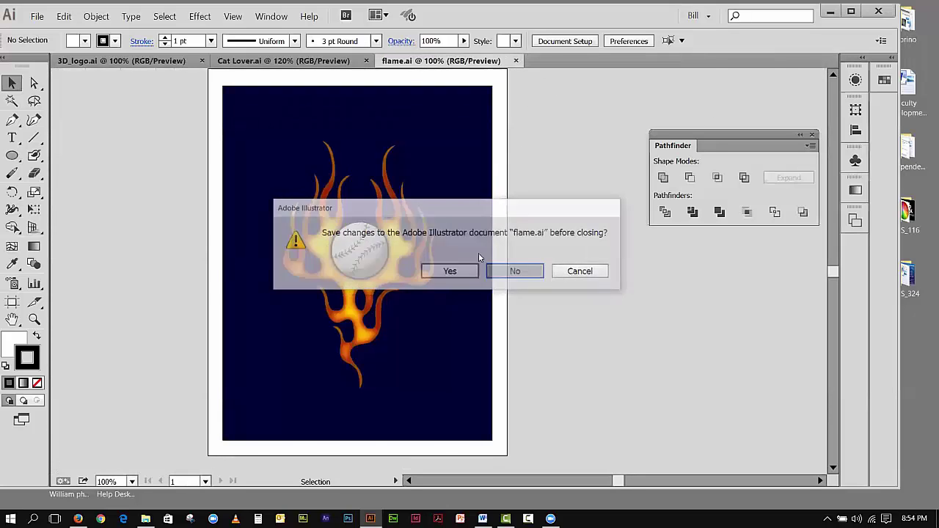
click(368, 61)
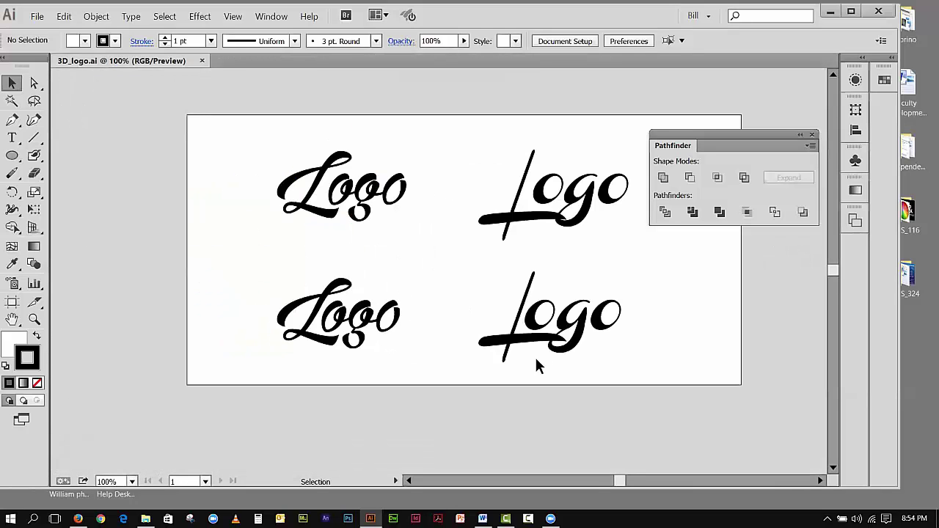
- Move the Pathfinder panel off the logo lettering and close it
drag(701, 143, 683, 380)
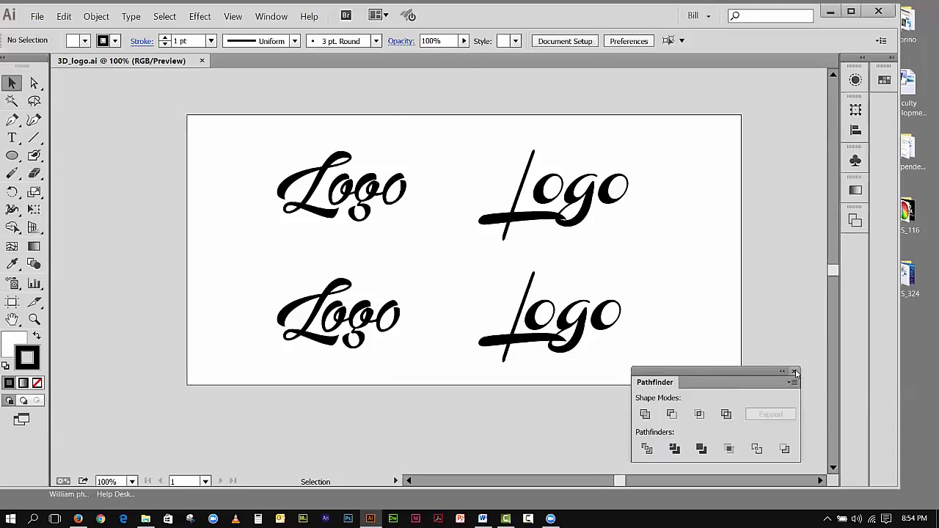
click(794, 371)
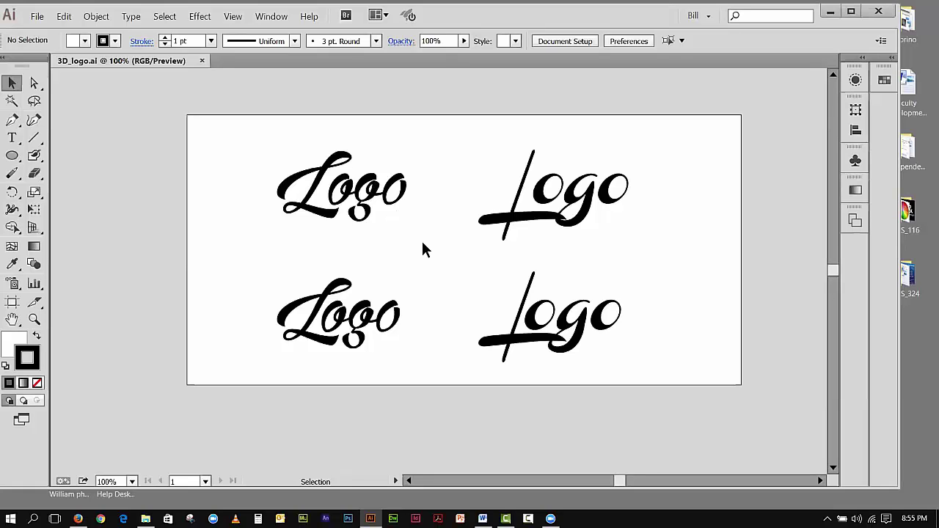
- Convert the upper-left Logo text to outlines, and undo the conversion so it is live type again
click(389, 211)
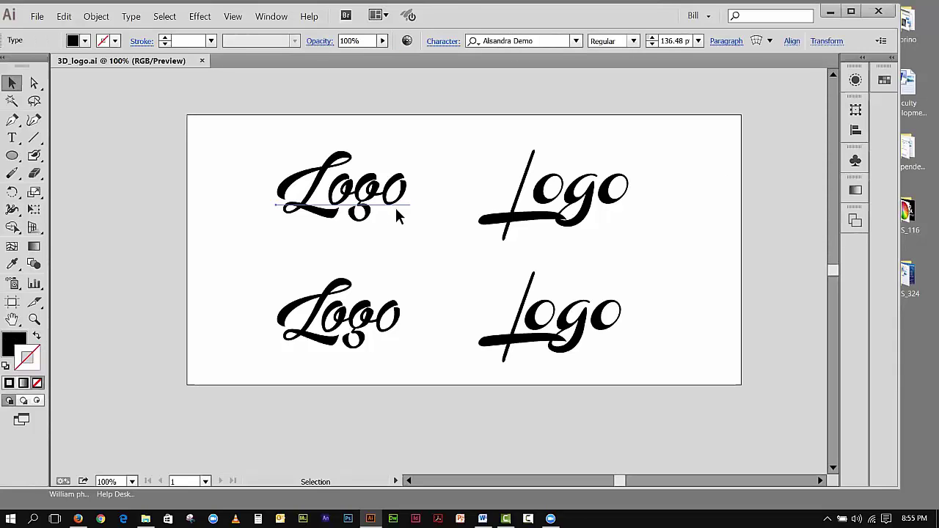
click(131, 16)
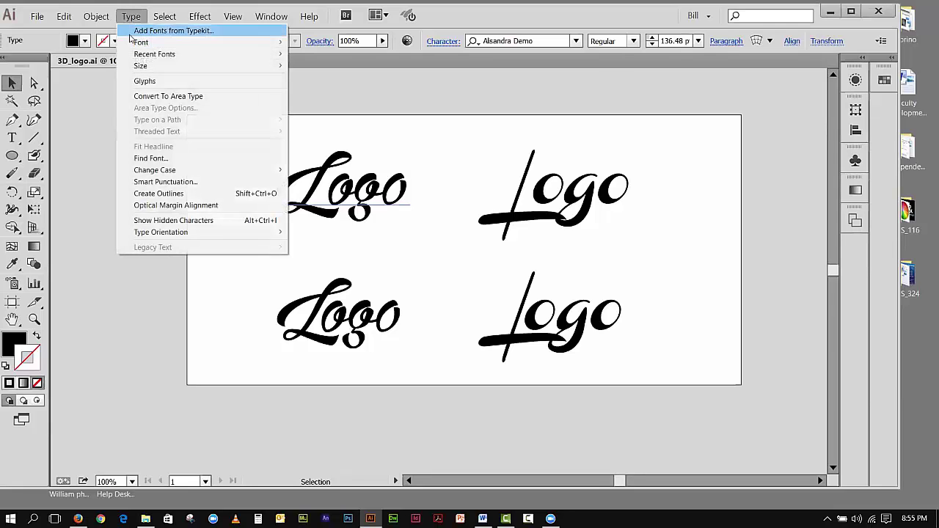
click(158, 193)
click(199, 166)
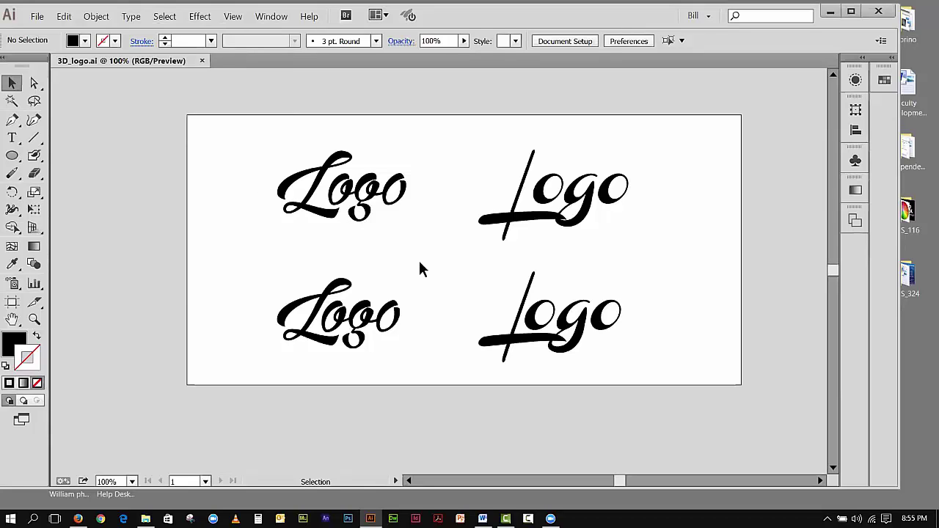
click(394, 203)
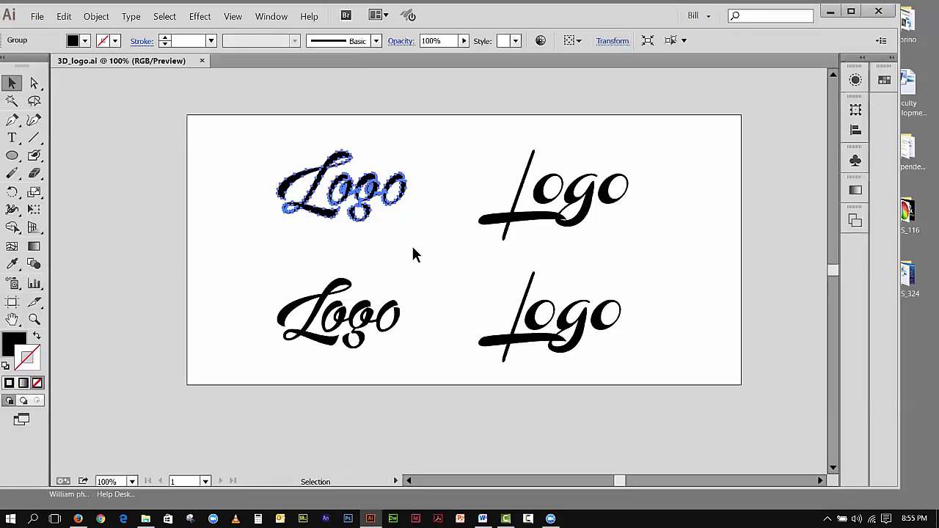
click(144, 125)
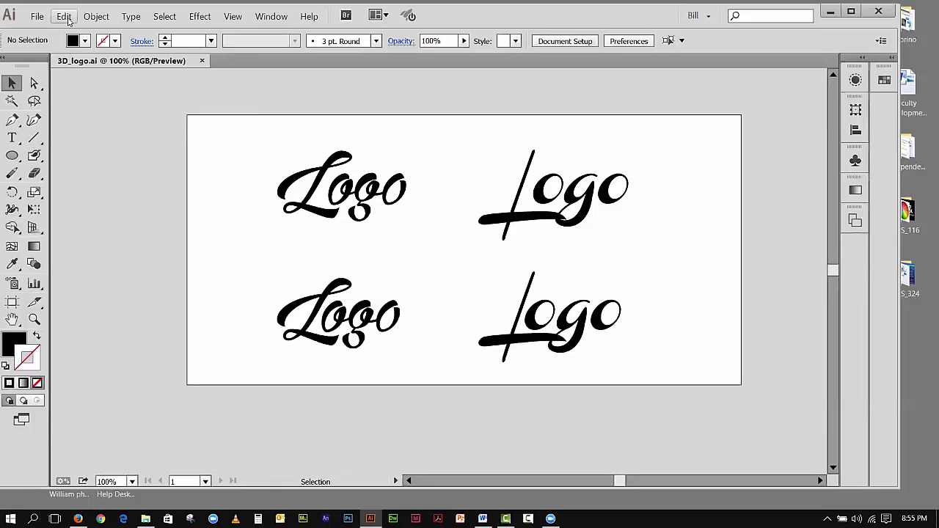
click(64, 16)
click(73, 27)
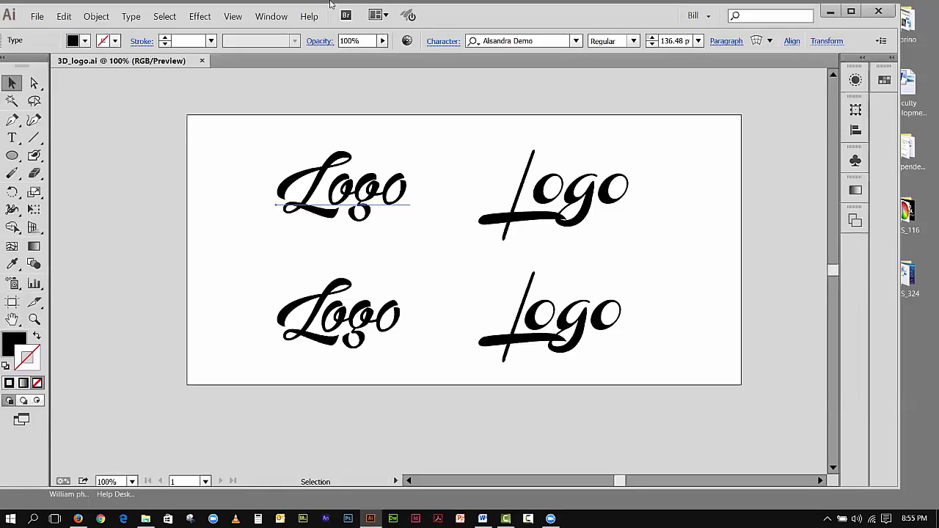
- Open the Character panel, place it beside the upper-left Logo, and clear the selection
click(271, 16)
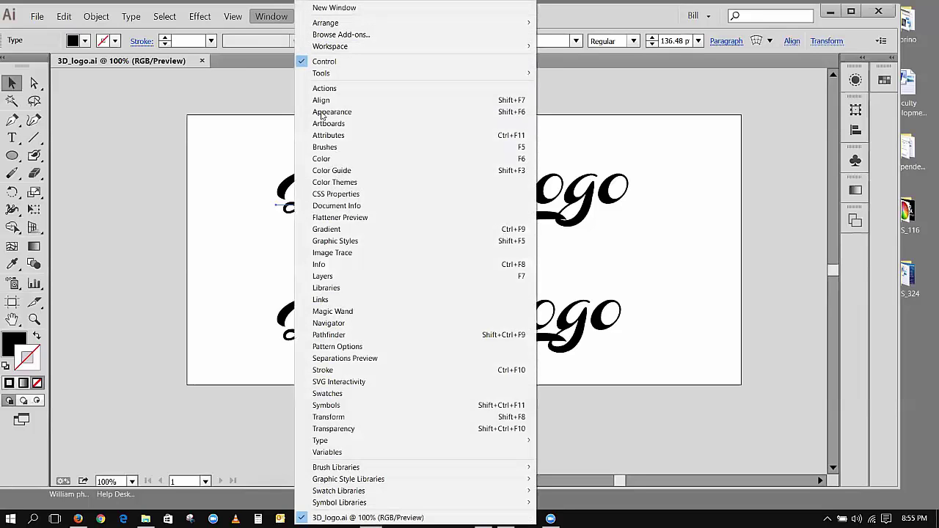
mouse_move(514, 441)
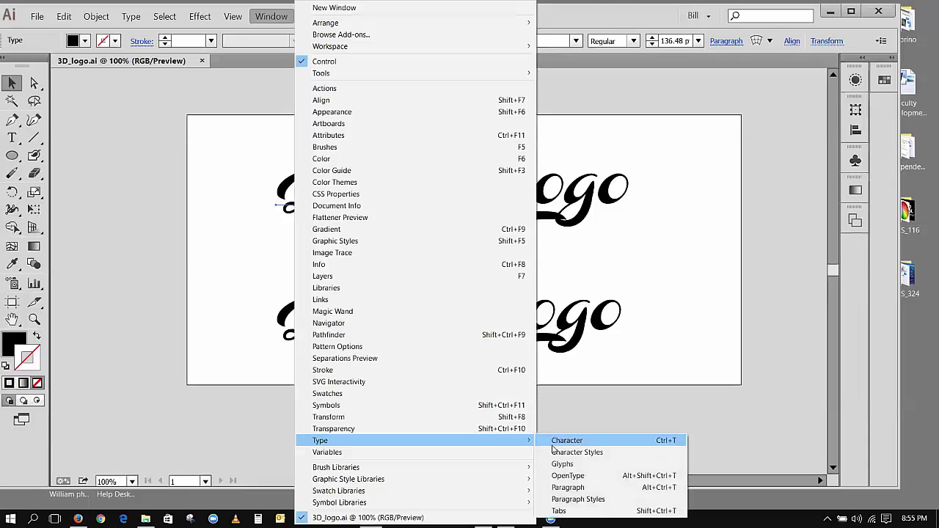
click(558, 442)
drag(682, 116, 556, 142)
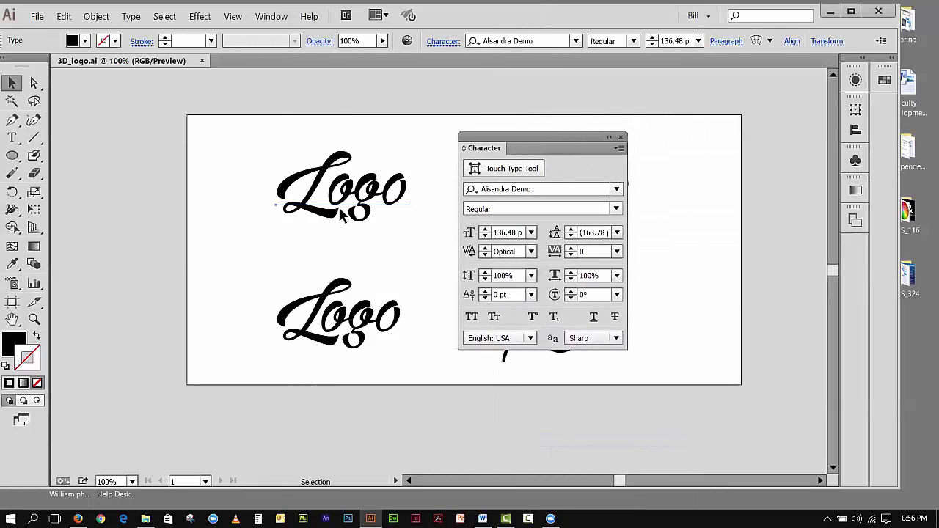
key(ctrl+shift+a)
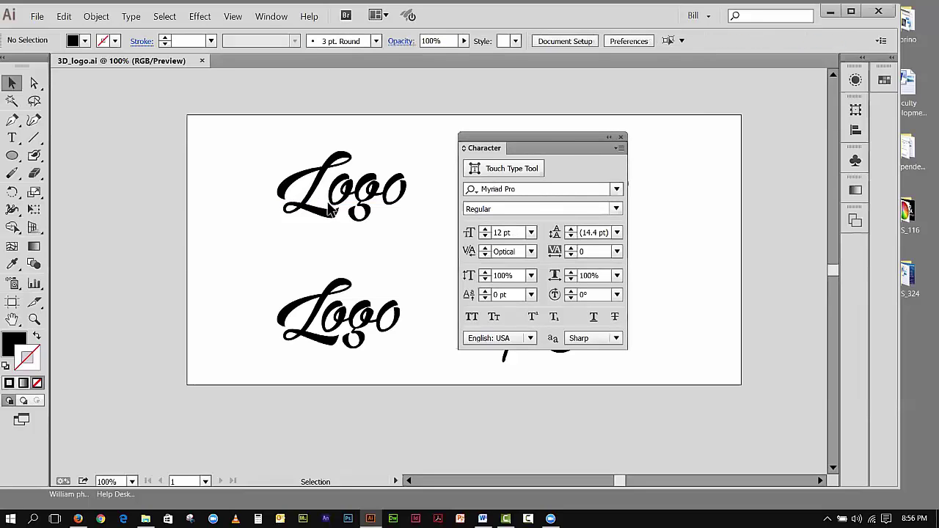
- Tighten the kerning between the L and the first o of the upper-left Logo to -255, and move the Character panel off the lettering
double_click(328, 211)
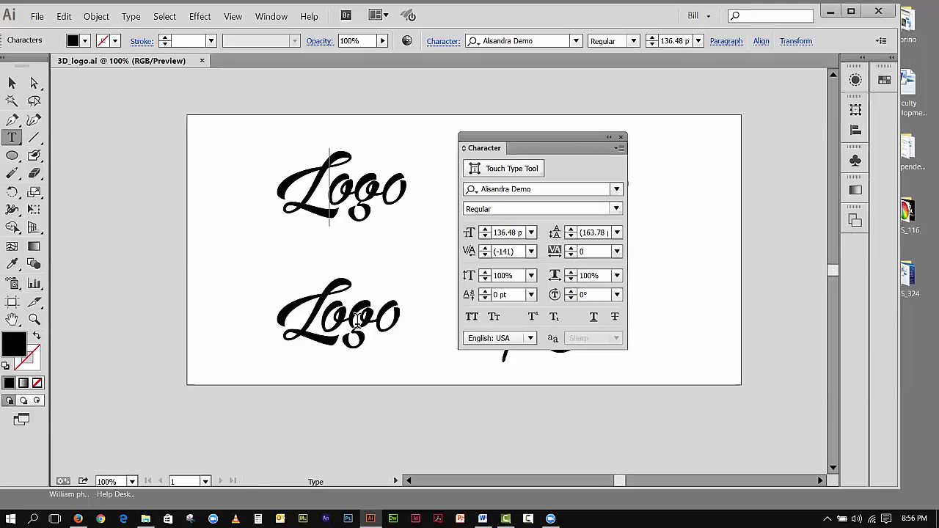
click(484, 255)
click(484, 255)
click(485, 256)
click(485, 256)
click(484, 255)
click(485, 255)
click(484, 256)
click(484, 255)
click(485, 255)
click(484, 256)
click(484, 256)
click(484, 255)
click(484, 256)
click(484, 255)
click(484, 255)
click(485, 255)
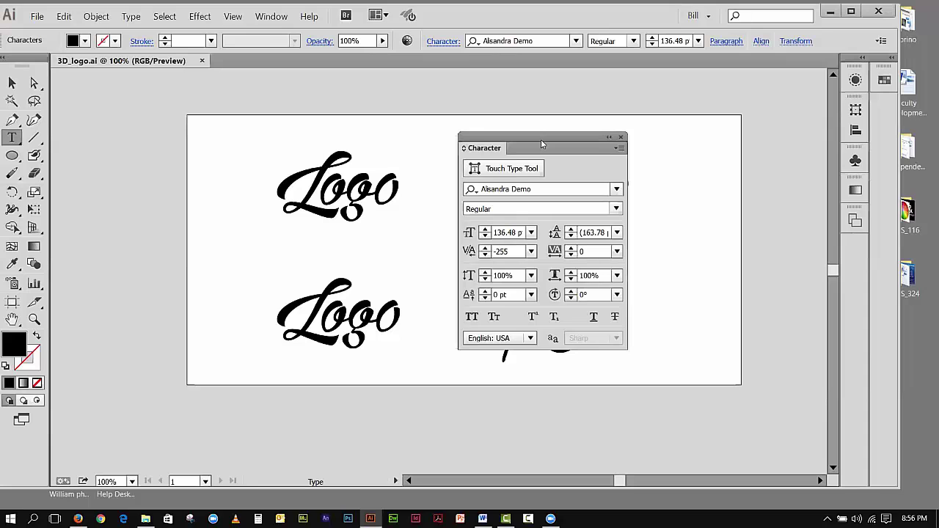
drag(607, 147, 836, 261)
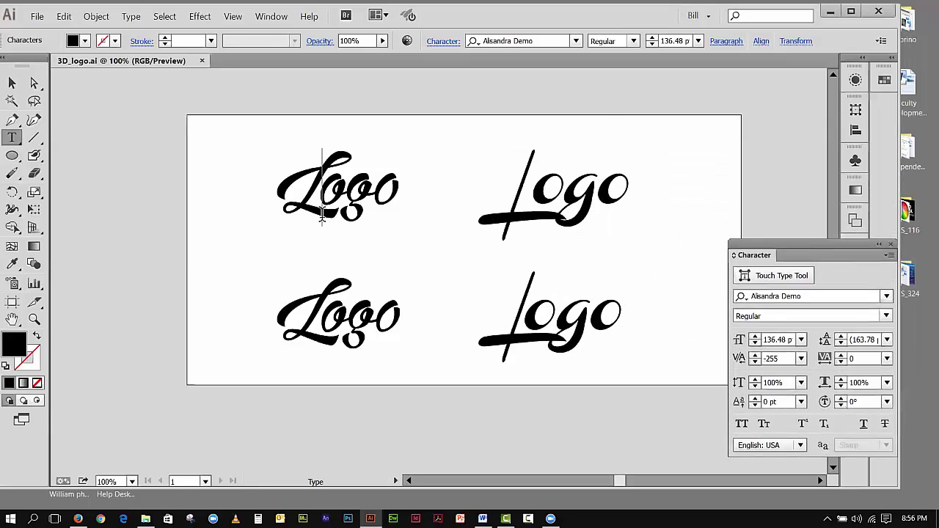
click(13, 83)
click(350, 209)
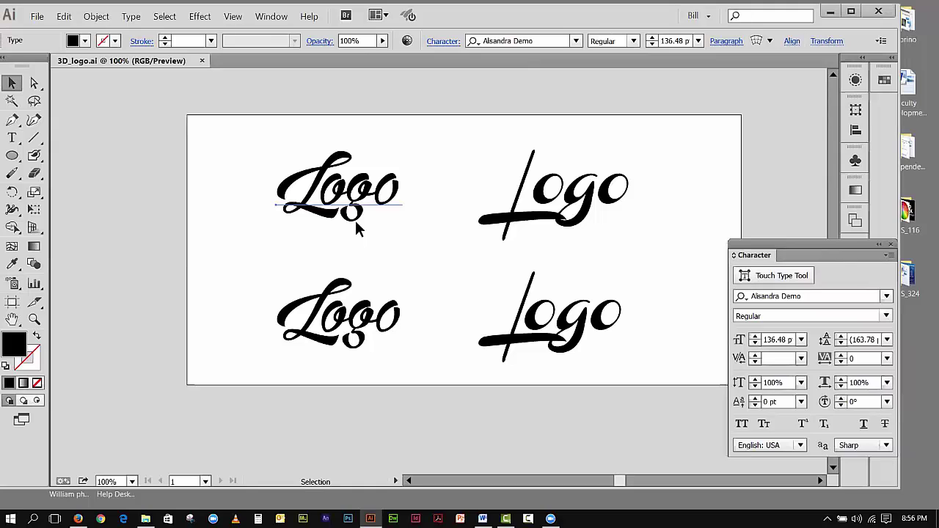
- Set the kerning of the whole upper-right Logo text to Metrics - Roman Only, and try to increase it from there
click(555, 214)
drag(746, 246, 145, 146)
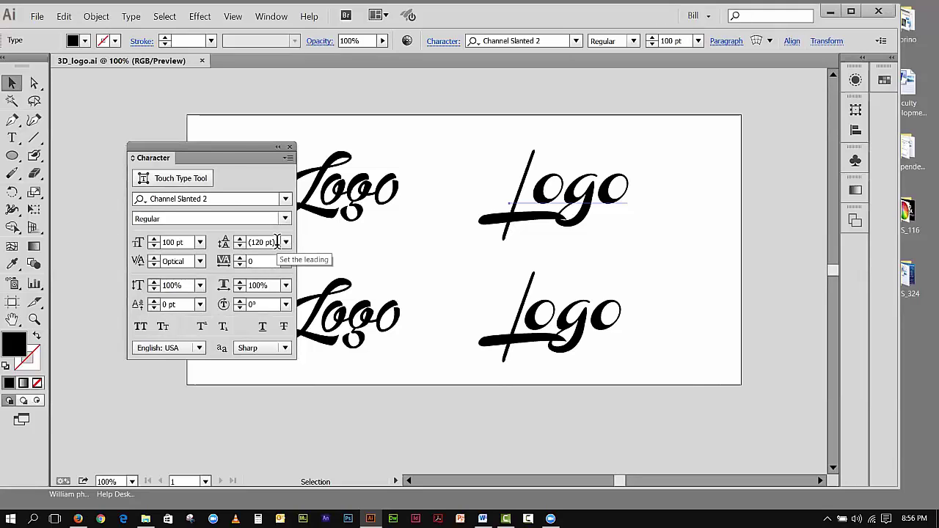
click(200, 261)
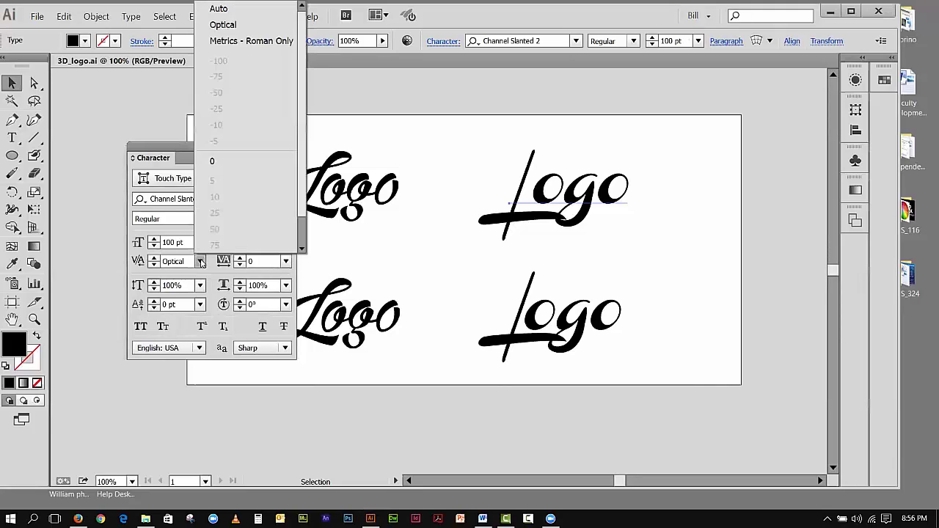
click(242, 41)
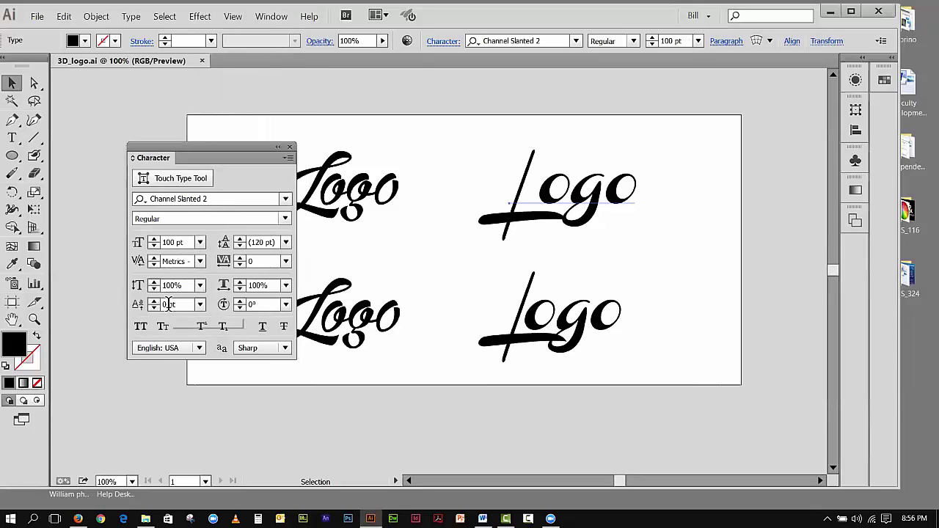
click(154, 258)
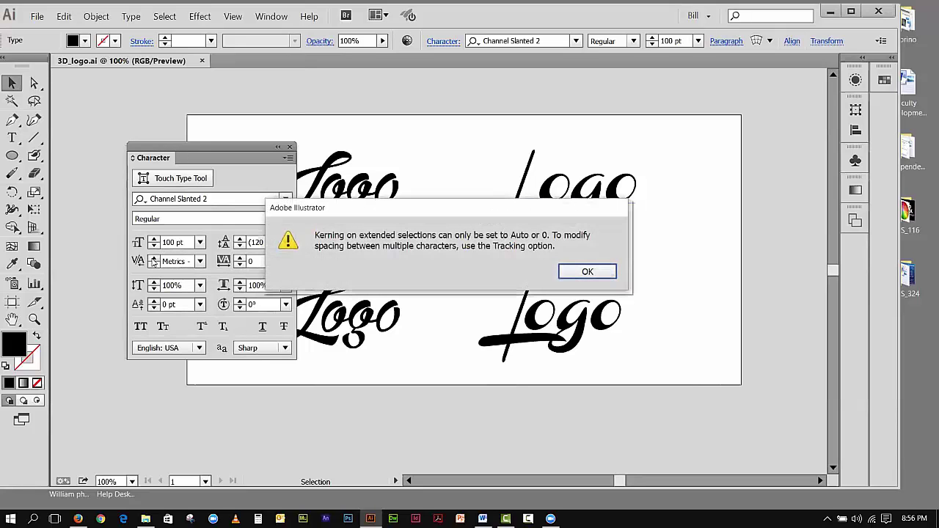
click(587, 271)
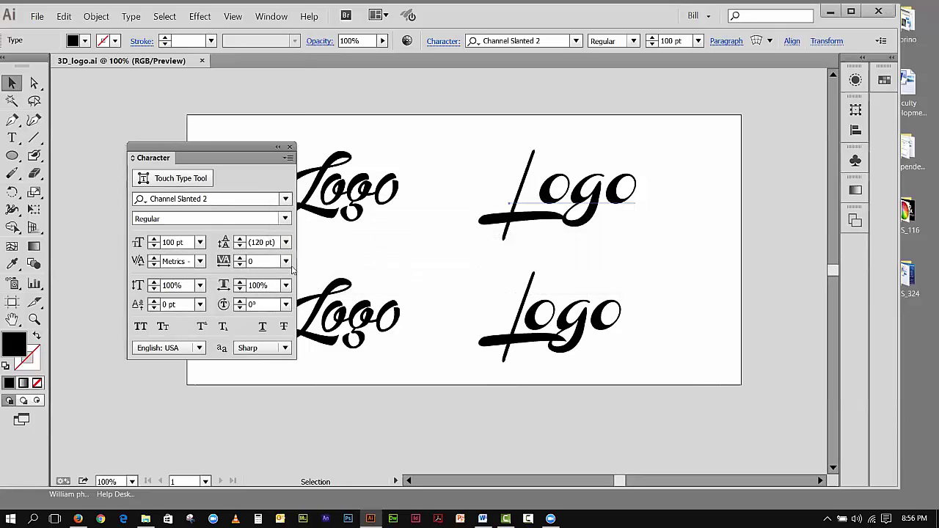
- Set the kerning of the whole upper-right Logo text to 0, and try to increase that value
click(199, 261)
click(233, 129)
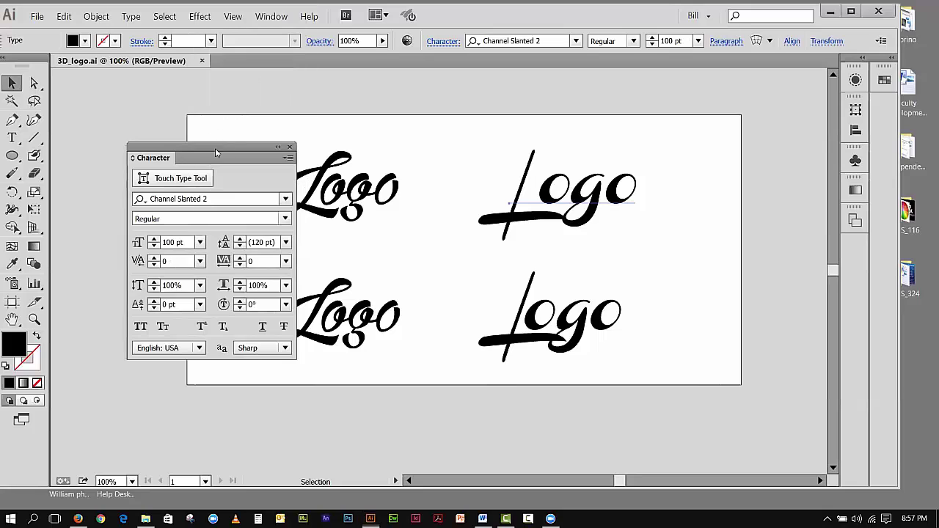
click(154, 257)
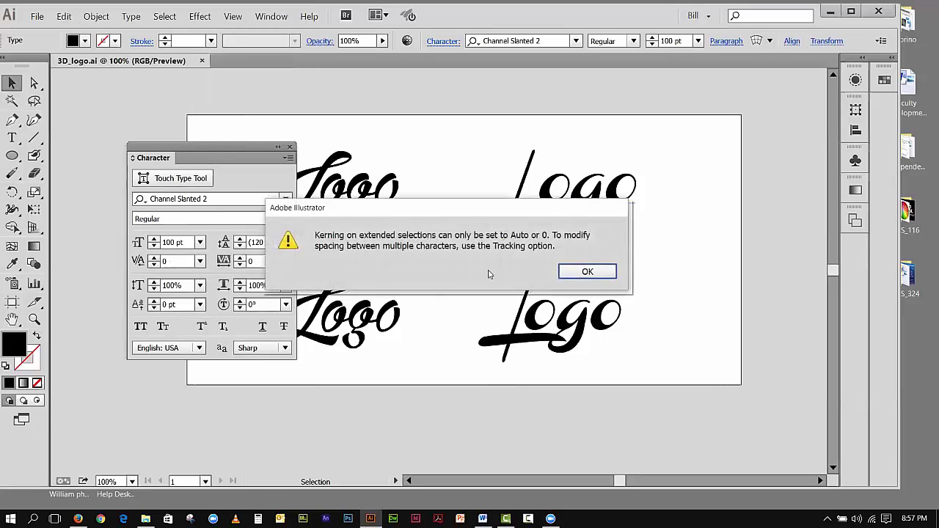
click(590, 272)
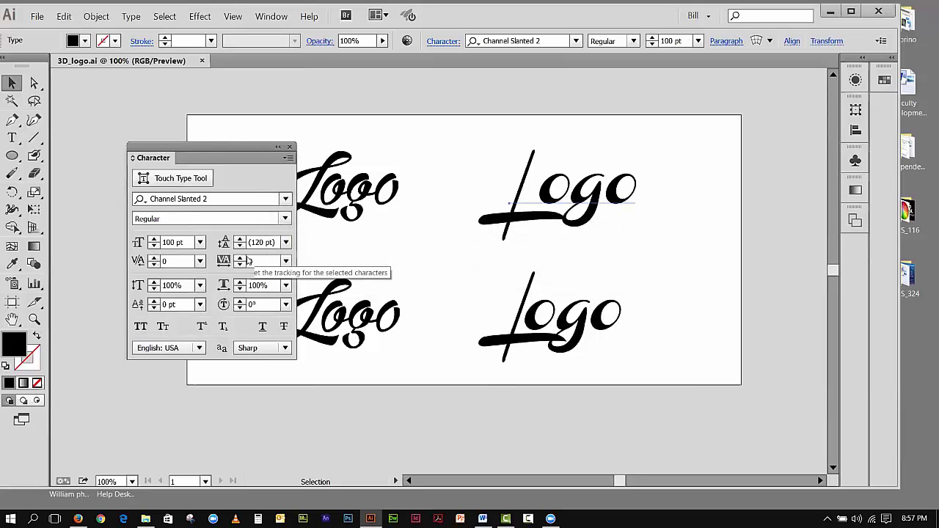
- Place the text cursor between the L and the first o of the upper-right Logo and tighten their kerning to -278
double_click(534, 204)
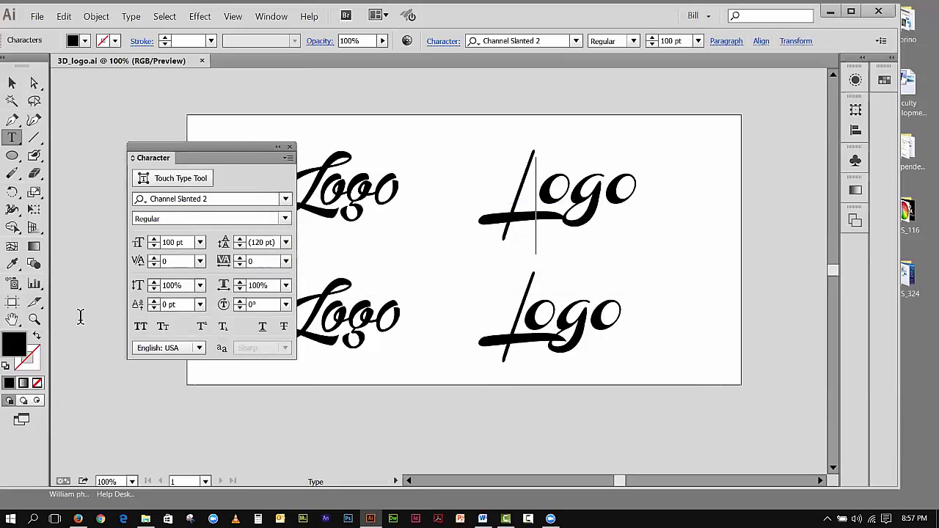
click(155, 259)
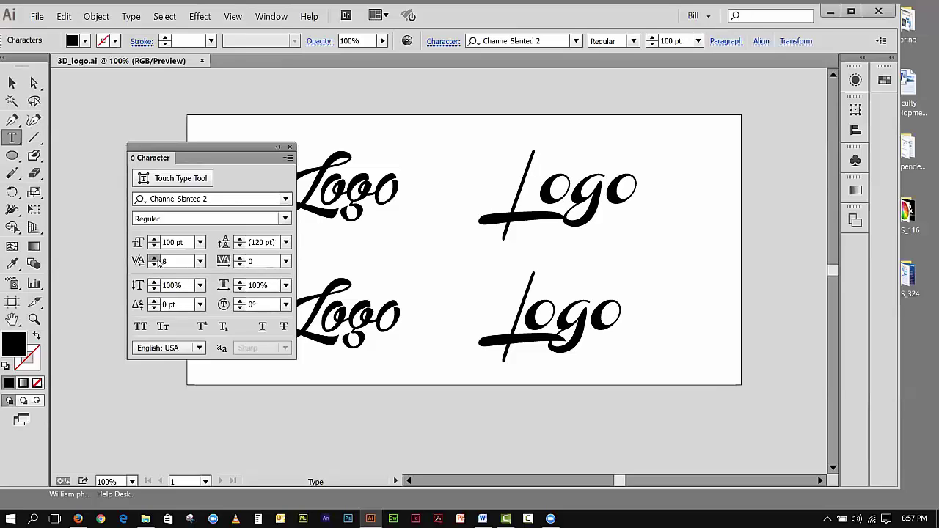
click(155, 258)
click(155, 258)
click(155, 265)
click(155, 264)
click(154, 265)
click(155, 264)
click(155, 264)
click(155, 264)
click(155, 264)
click(155, 264)
click(155, 264)
click(155, 264)
click(155, 264)
click(155, 264)
click(155, 264)
click(155, 264)
click(154, 264)
click(154, 264)
click(155, 265)
click(155, 264)
click(155, 264)
click(154, 265)
click(154, 265)
click(154, 265)
click(154, 265)
click(154, 265)
click(154, 265)
click(154, 265)
click(154, 265)
click(154, 265)
click(154, 265)
click(154, 265)
click(154, 265)
click(154, 265)
click(154, 265)
click(155, 265)
click(154, 264)
click(154, 265)
click(154, 264)
click(154, 265)
click(154, 265)
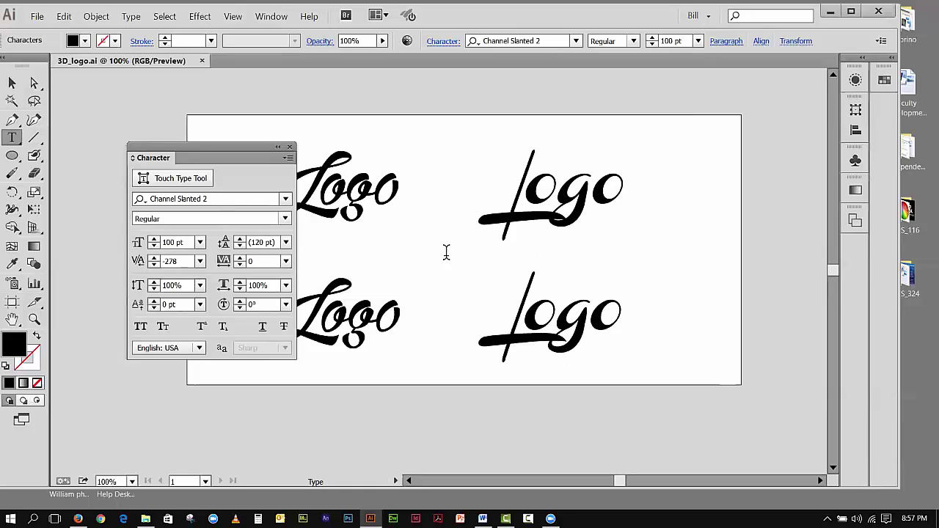
- Try a baseline shift of -26 pt at the text cursor in the upper-right Logo without selecting any letter
click(153, 308)
click(154, 308)
click(154, 308)
click(154, 309)
click(155, 309)
drag(155, 310, 155, 310)
- Raise only the L of the upper-right Logo with a 9 pt baseline shift, and close the Character panel
drag(524, 213, 496, 215)
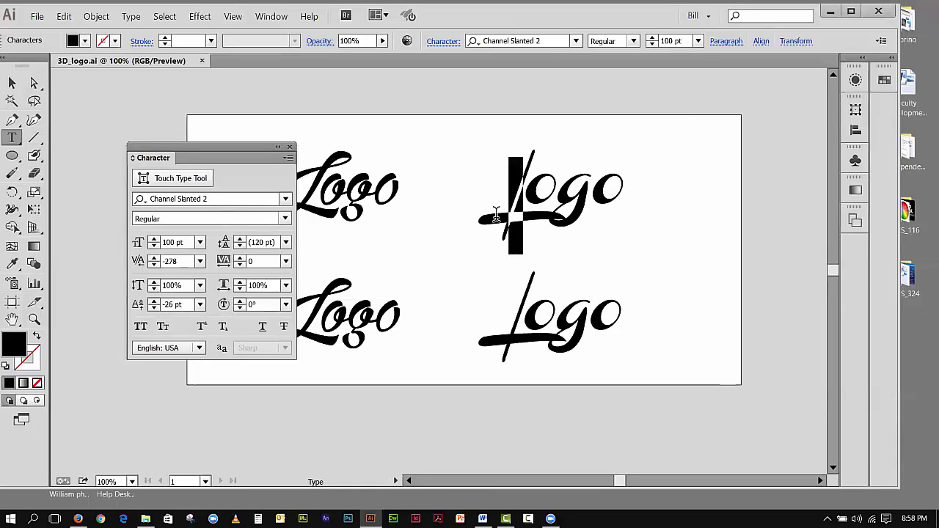
drag(154, 301, 154, 301)
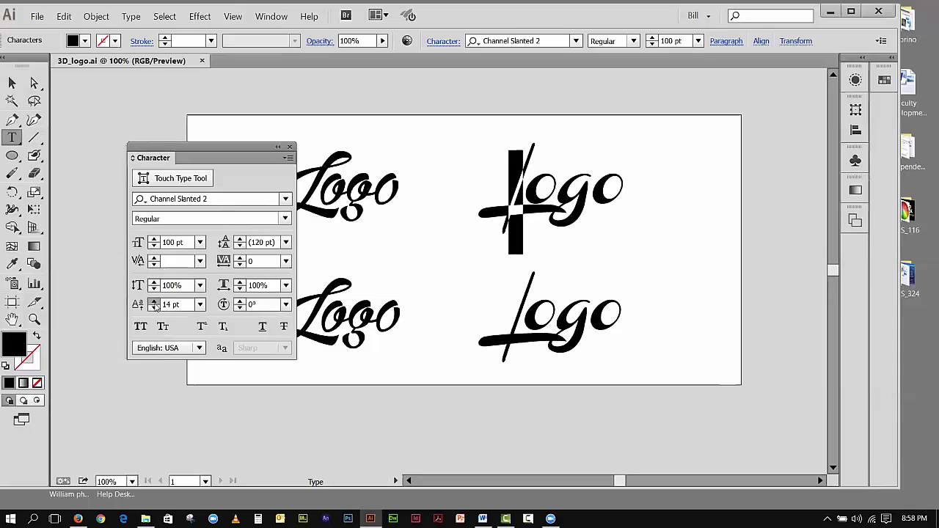
drag(155, 308, 154, 309)
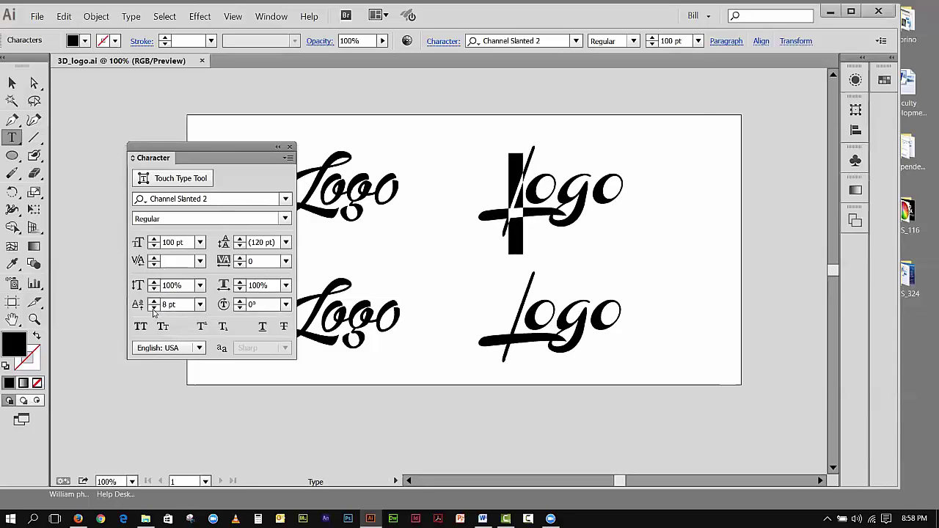
click(154, 301)
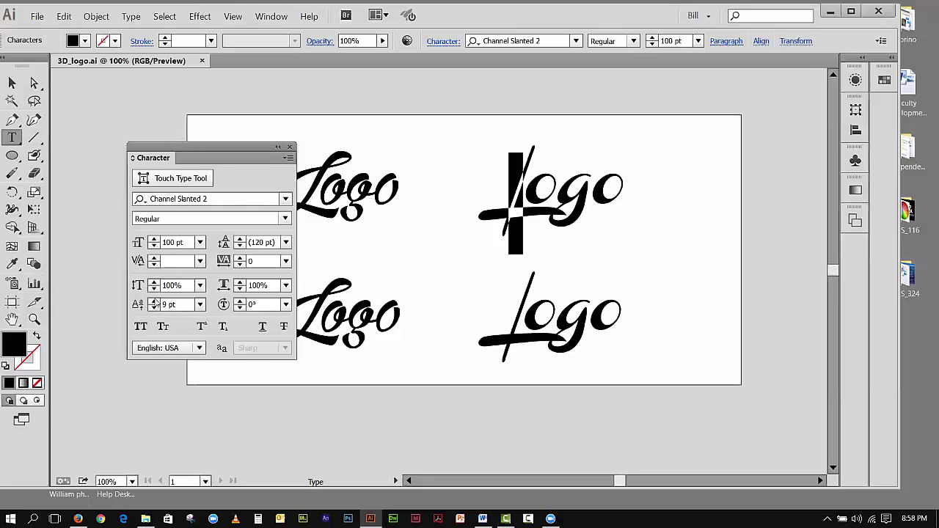
click(11, 83)
click(495, 183)
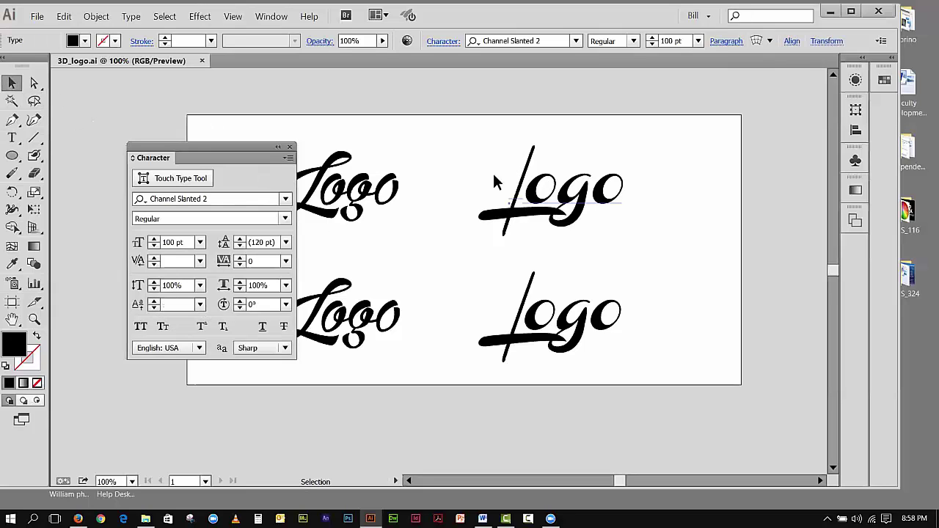
click(482, 173)
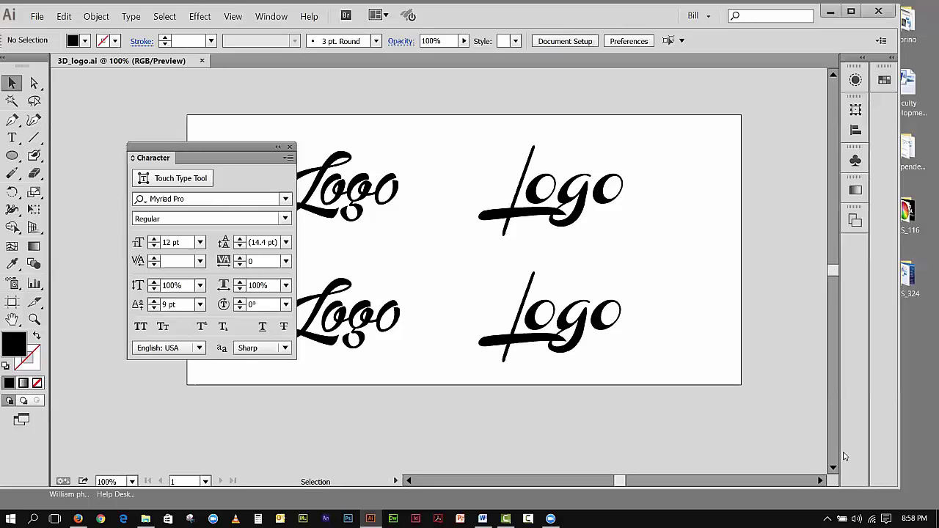
drag(218, 147, 769, 176)
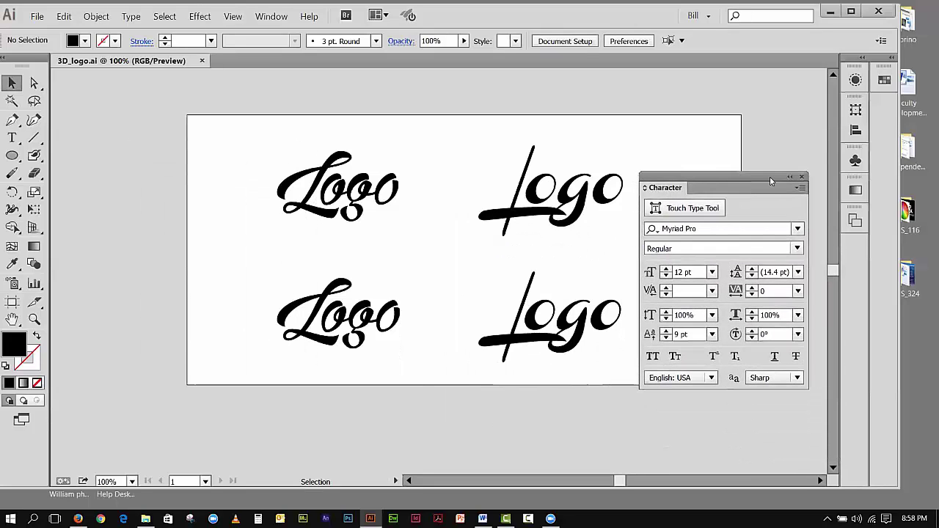
click(803, 178)
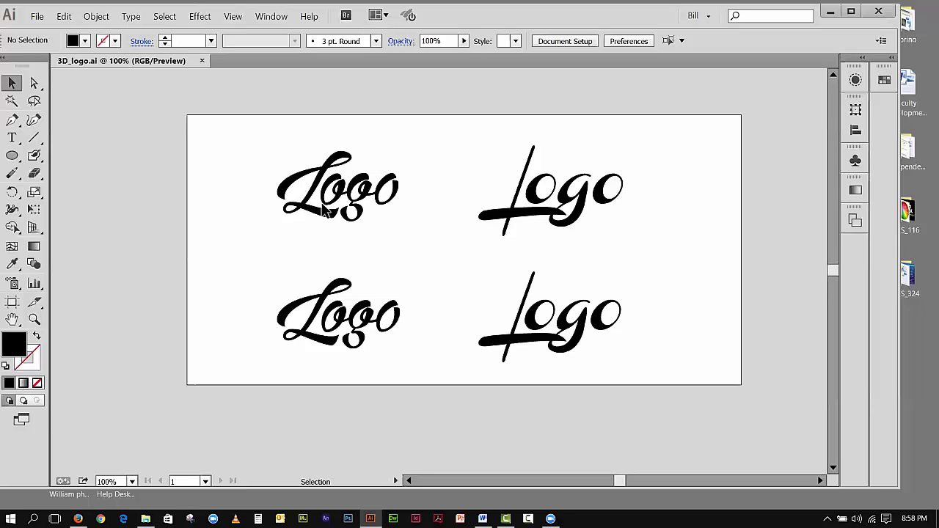
- Change the fill color of the upper-left Logo text to pure red
drag(278, 166, 382, 238)
double_click(13, 341)
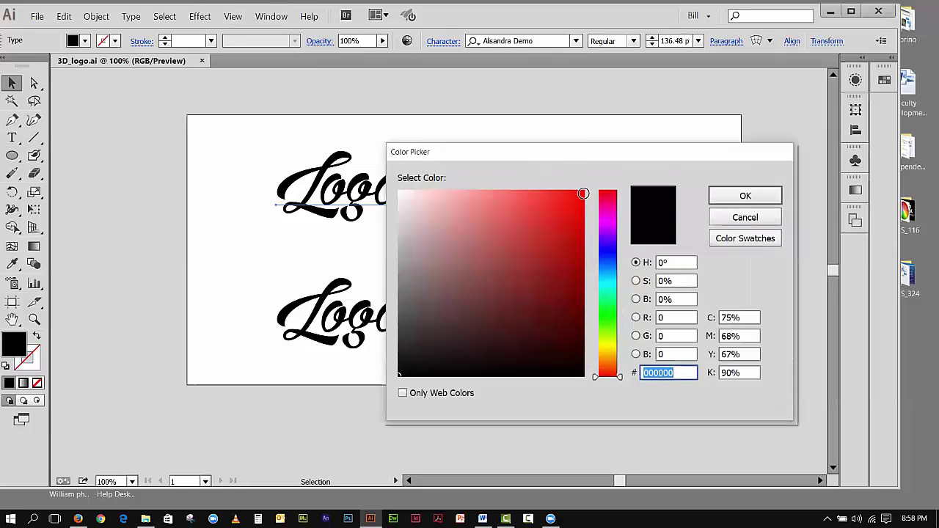
click(585, 192)
click(719, 197)
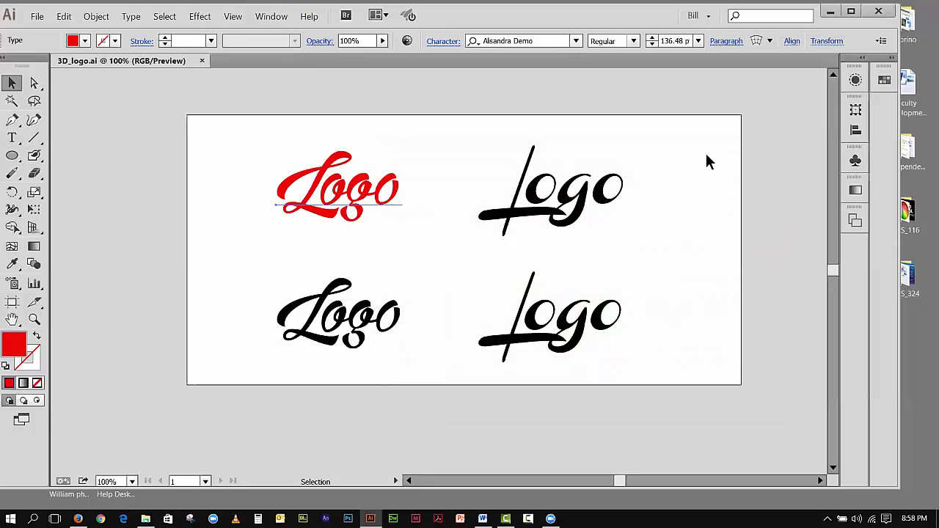
- Start a 3D Extrude & Bevel effect on the red upper-left Logo text and turn on its preview
click(13, 84)
click(198, 16)
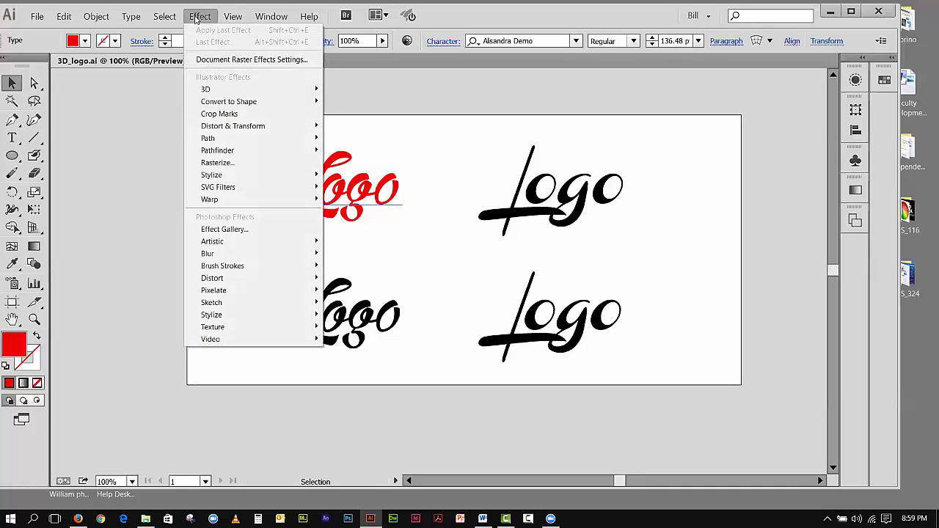
mouse_move(198, 89)
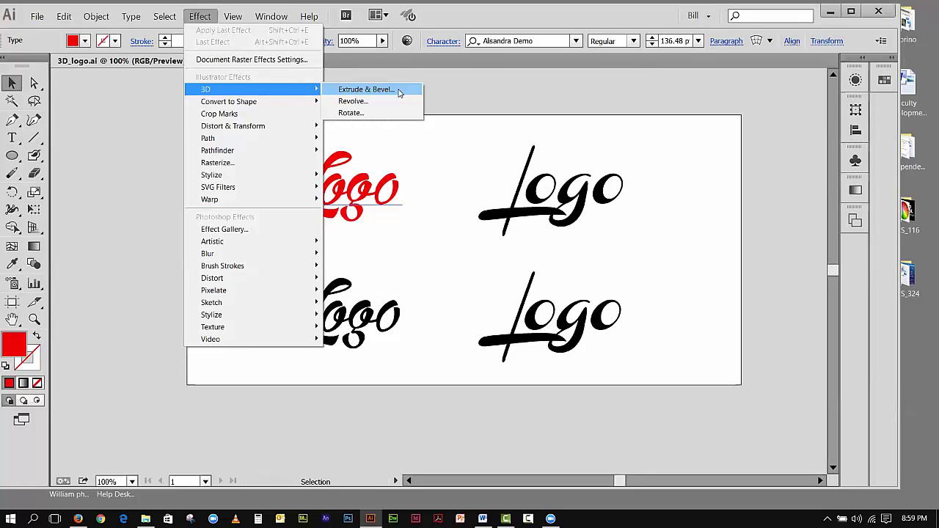
click(399, 91)
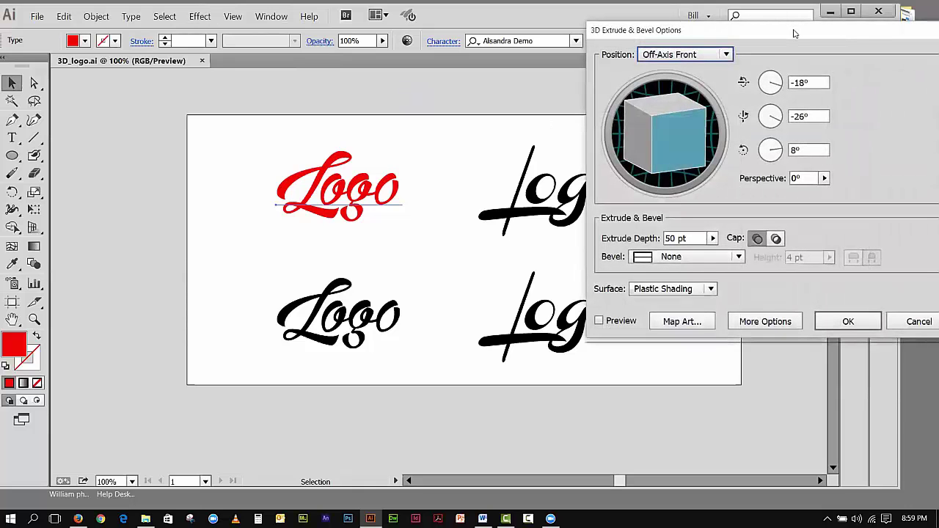
drag(794, 33, 660, 60)
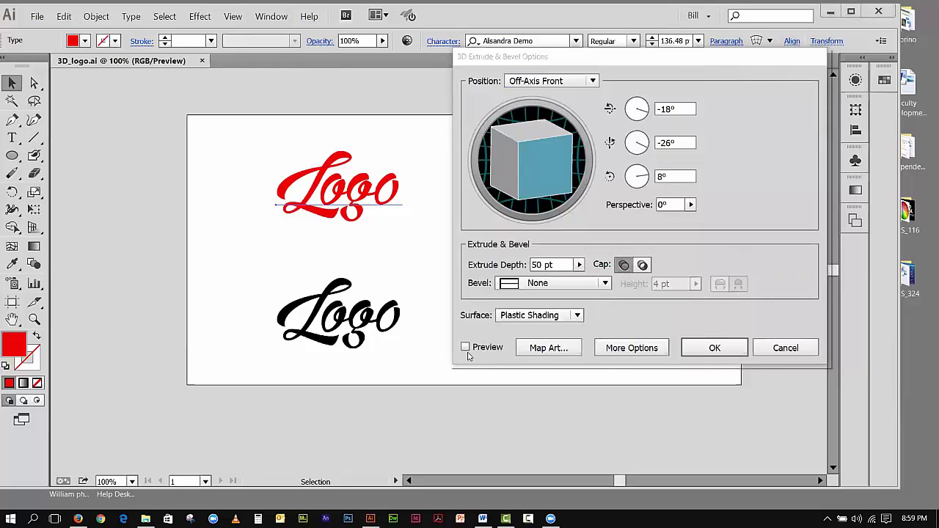
click(465, 348)
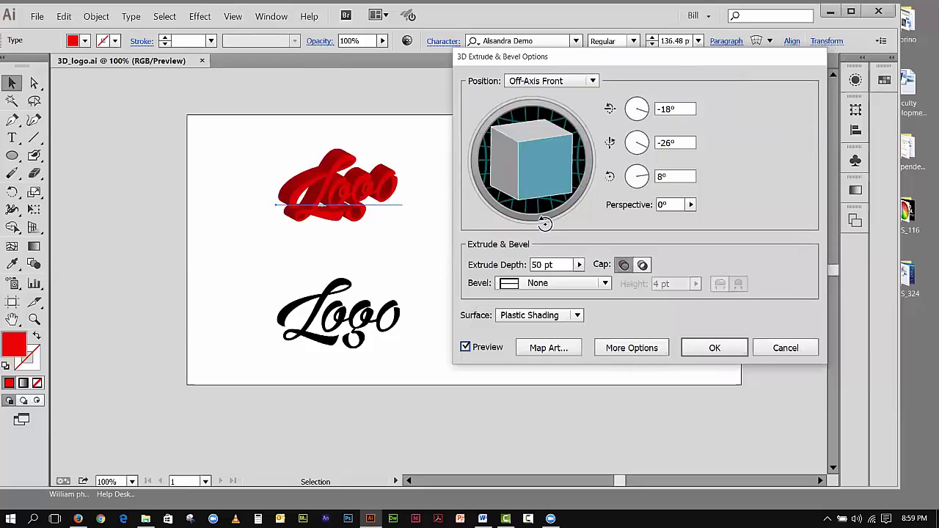
- Rotate the extruded Logo to about 13°, -7° and -6°, and set the extrude depth to 65 pt
drag(523, 192, 562, 190)
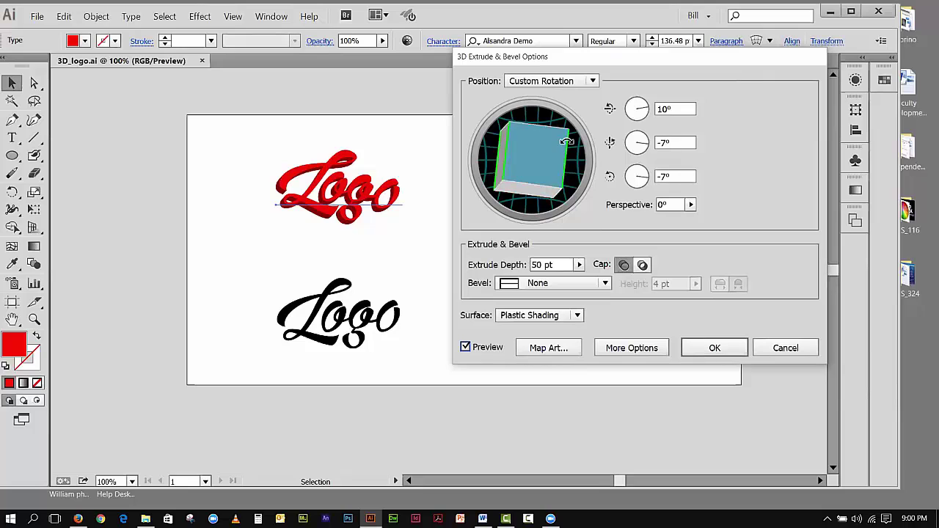
drag(561, 136, 557, 132)
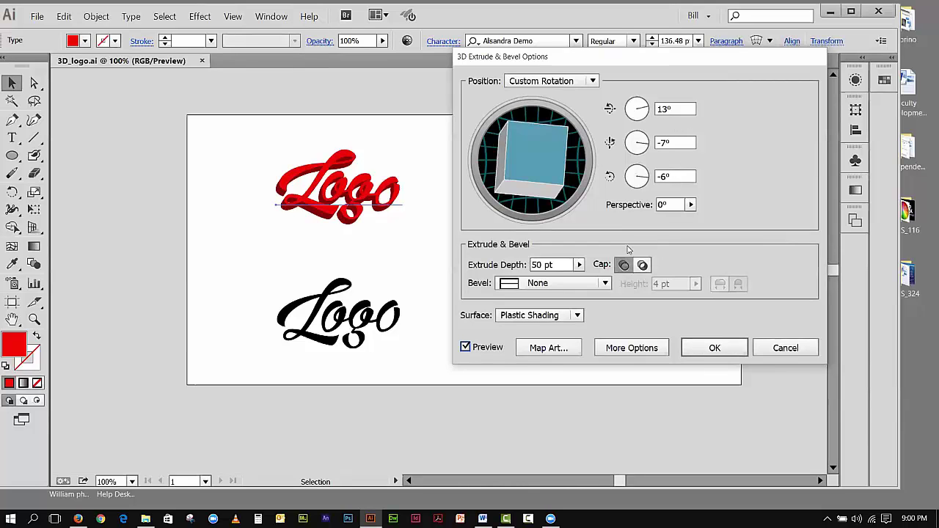
click(579, 265)
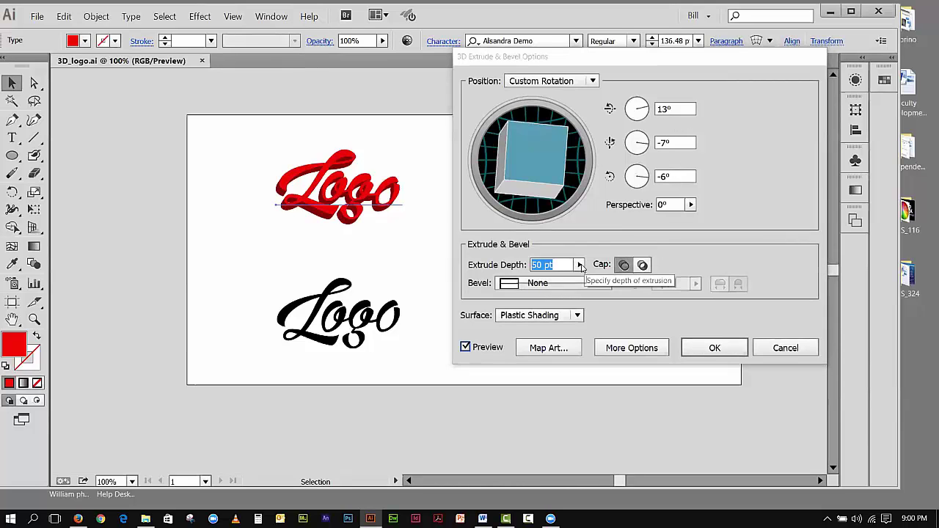
click(579, 265)
mouse_move(515, 275)
mouse_down()
mouse_move(537, 279)
mouse_move(518, 279)
mouse_up()
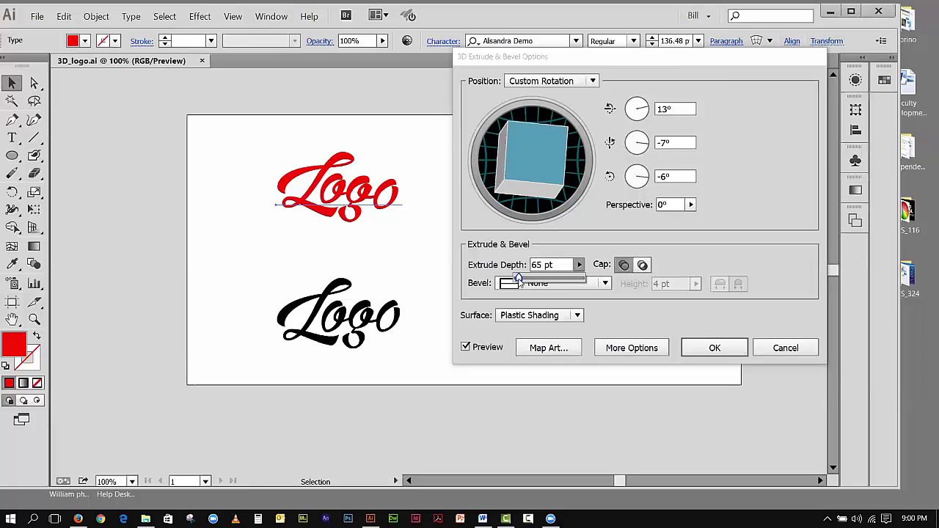
click(623, 266)
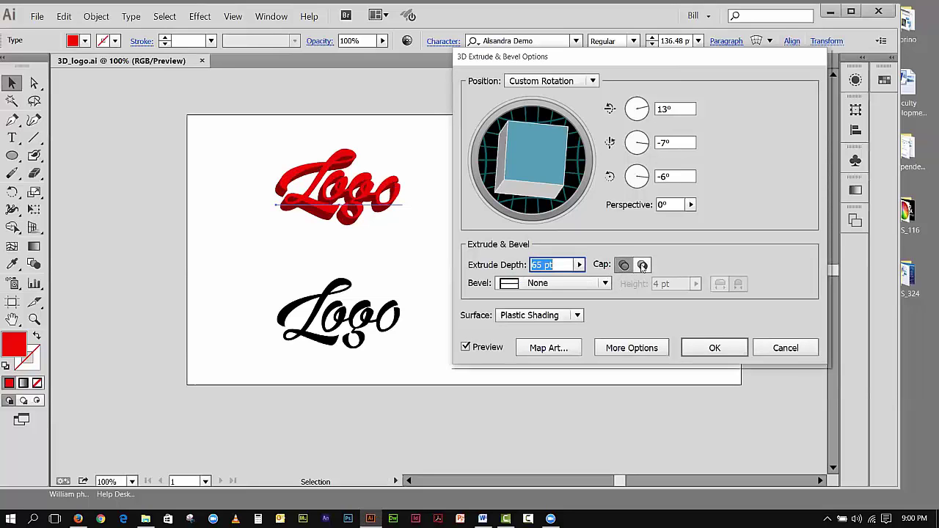
- Try a hollow cap and a Complex 1 bevel on the extrusion, restoring the solid cap and no bevel
click(643, 266)
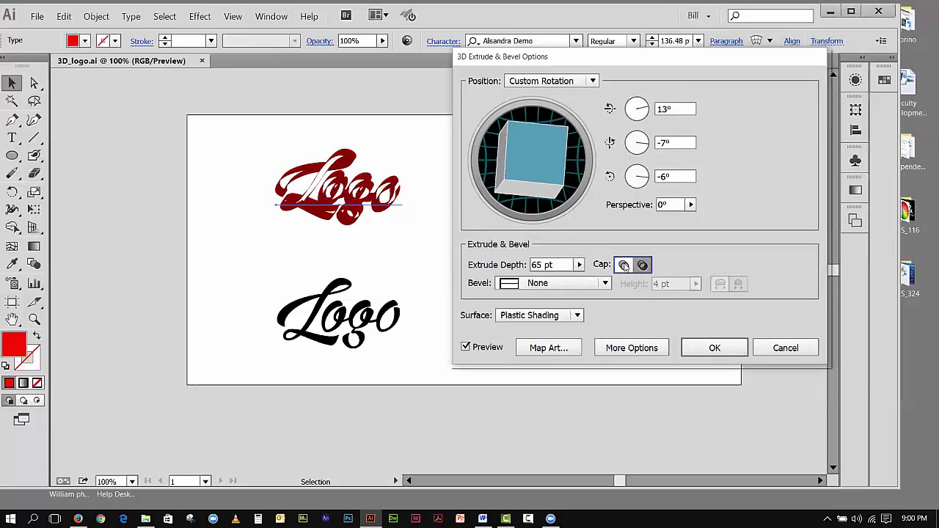
click(624, 265)
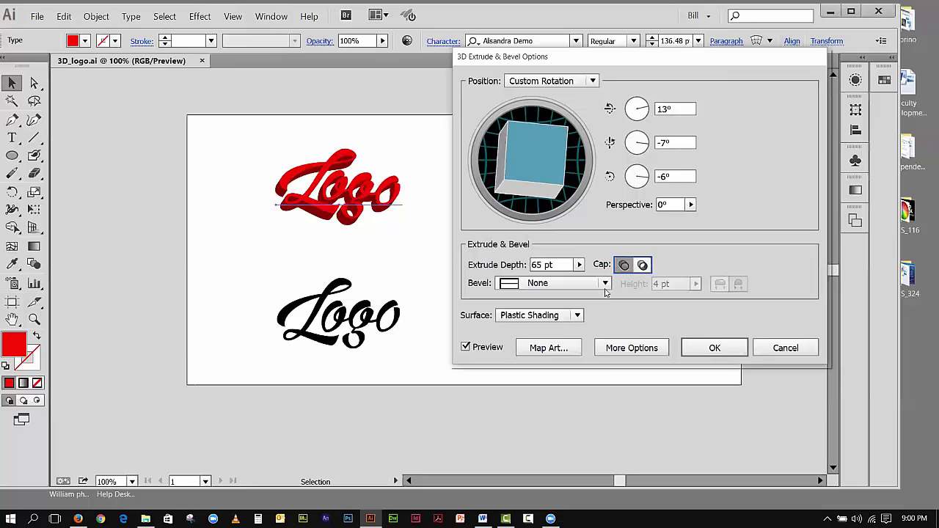
click(606, 284)
click(524, 321)
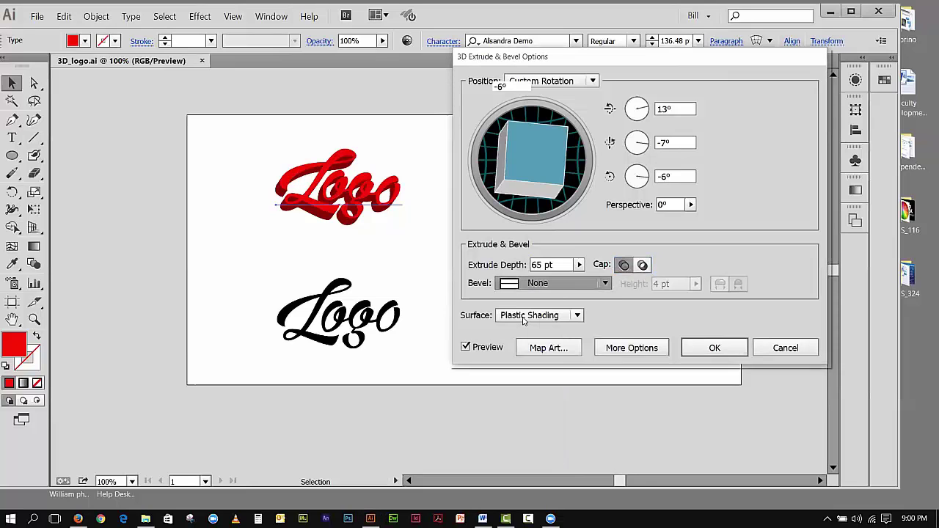
click(606, 284)
click(531, 334)
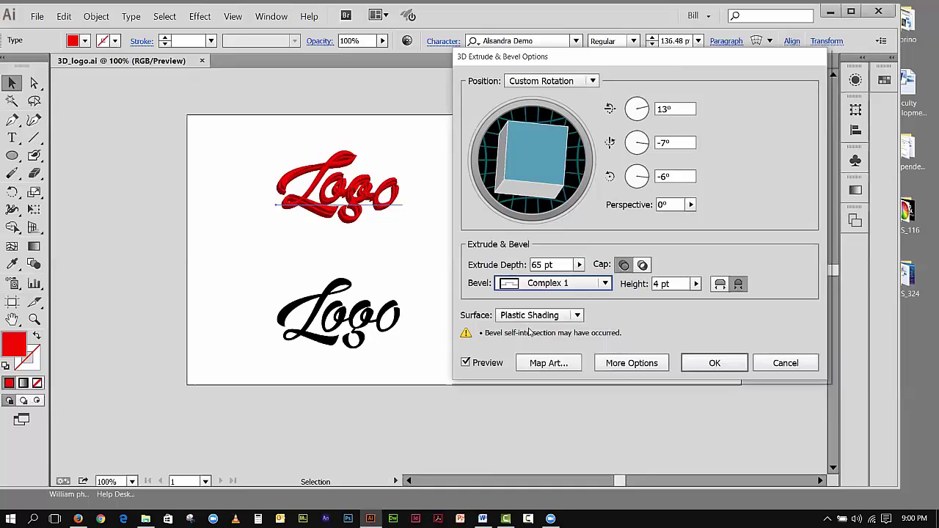
click(603, 284)
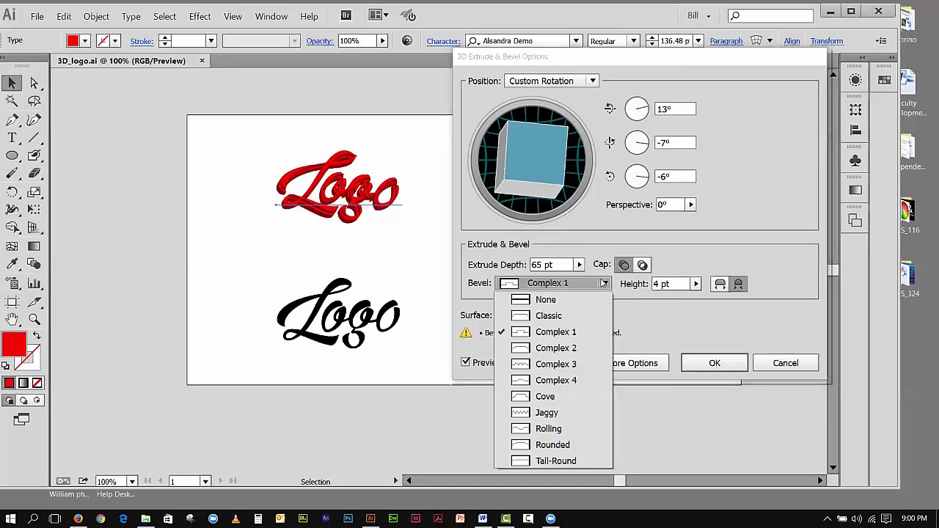
click(540, 301)
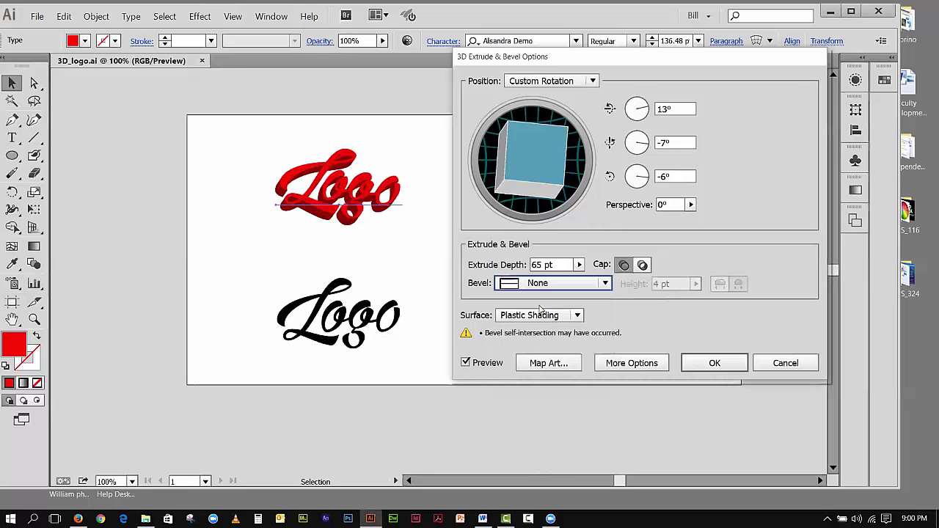
- Set the extrusion's surface to Diffuse Shading
click(579, 316)
click(547, 365)
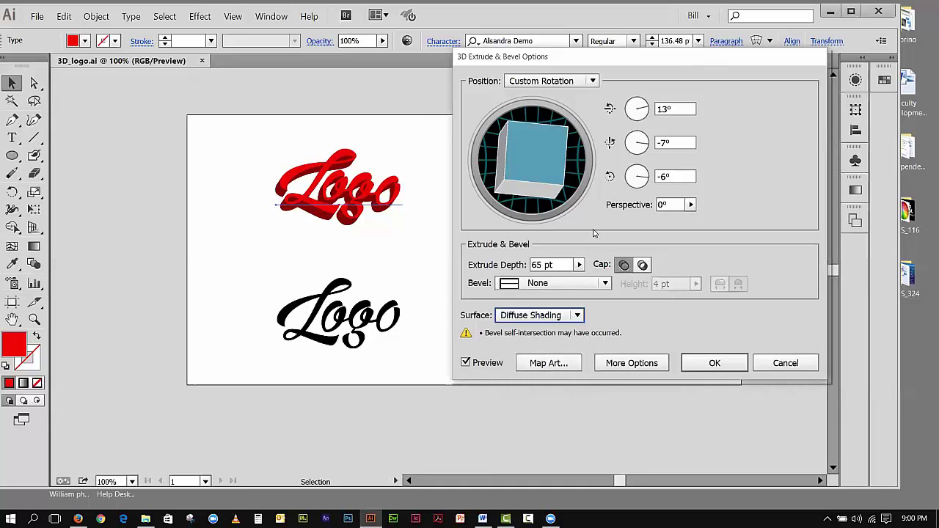
- Try the Off-Axis Front and Off-Axis Back positions, and freely rotate the extrusion to about -91°, -42° and -23°
click(546, 82)
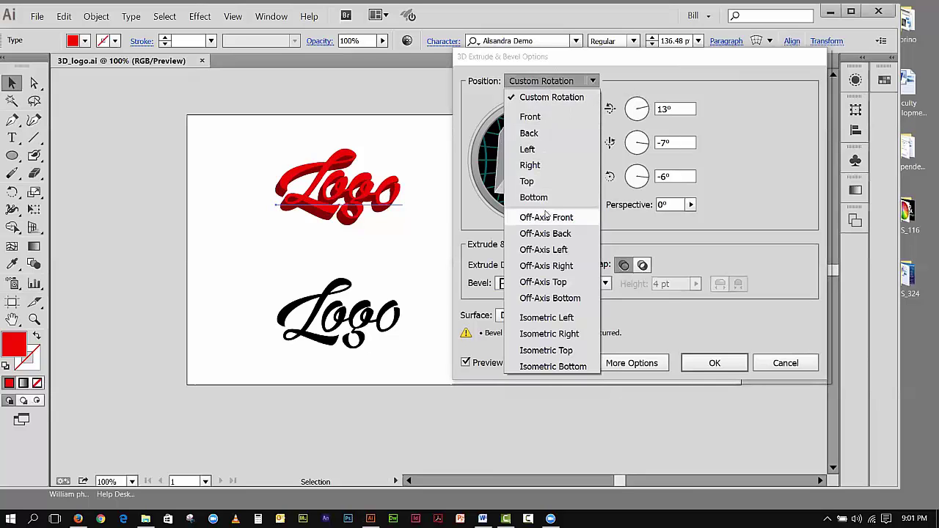
click(543, 218)
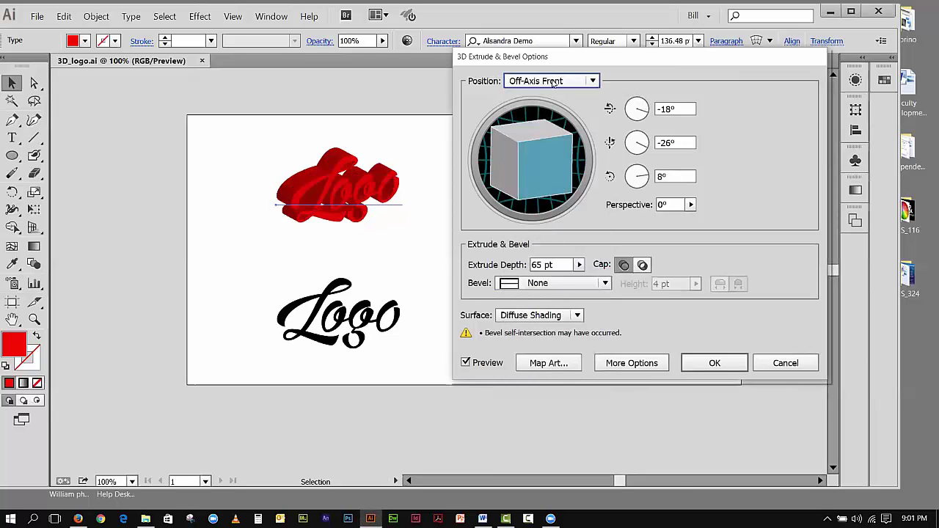
click(558, 79)
click(555, 234)
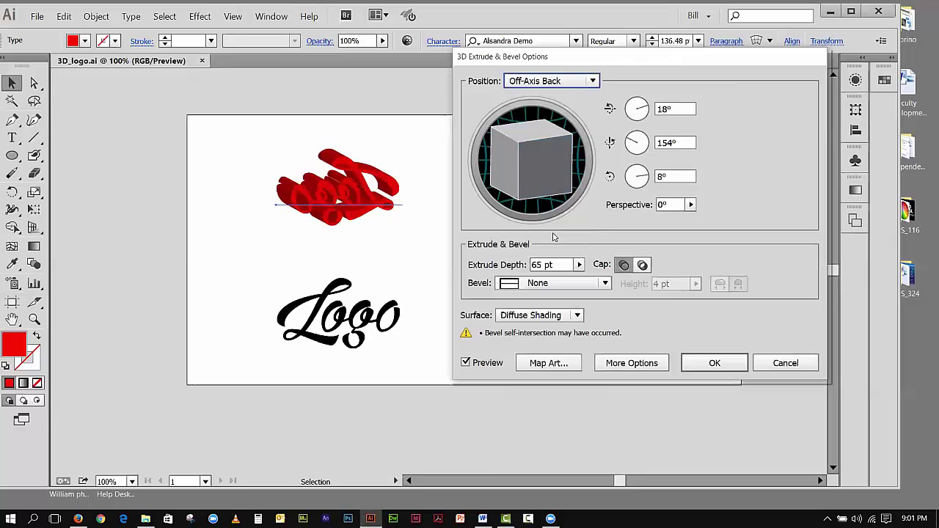
drag(539, 125, 546, 238)
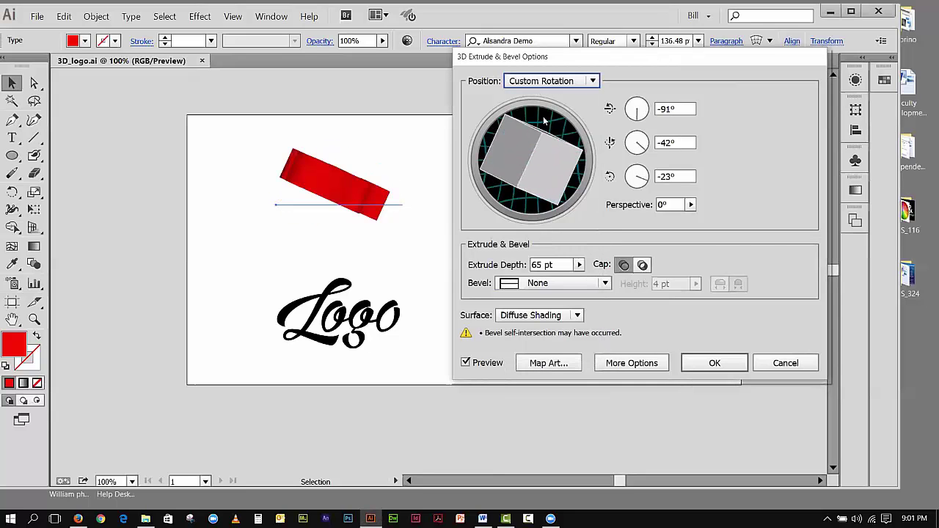
- Try the Front and Off-Axis Left preset positions on the extruded Logo
click(526, 81)
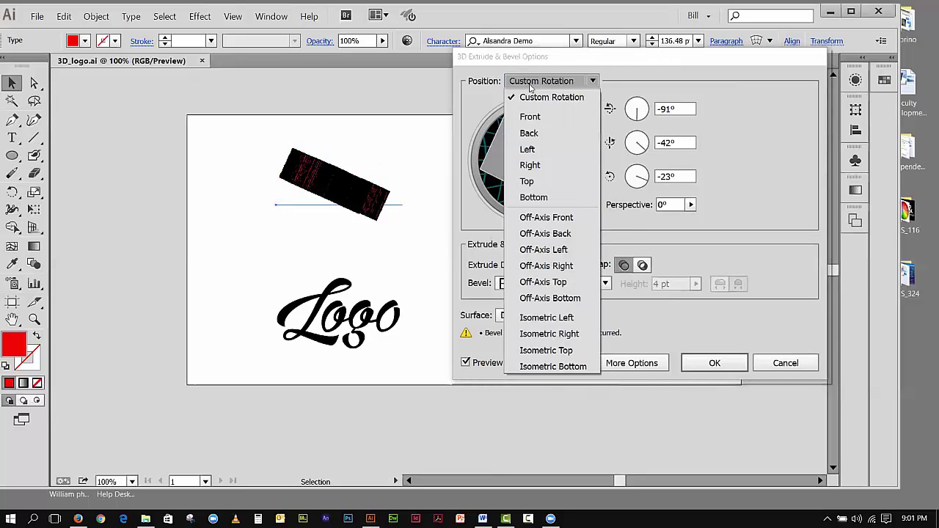
click(533, 115)
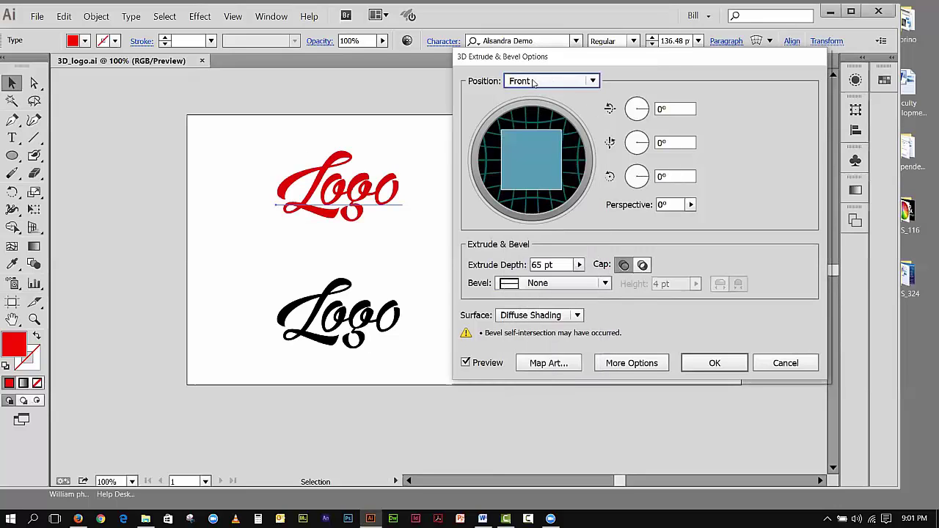
click(536, 82)
click(549, 249)
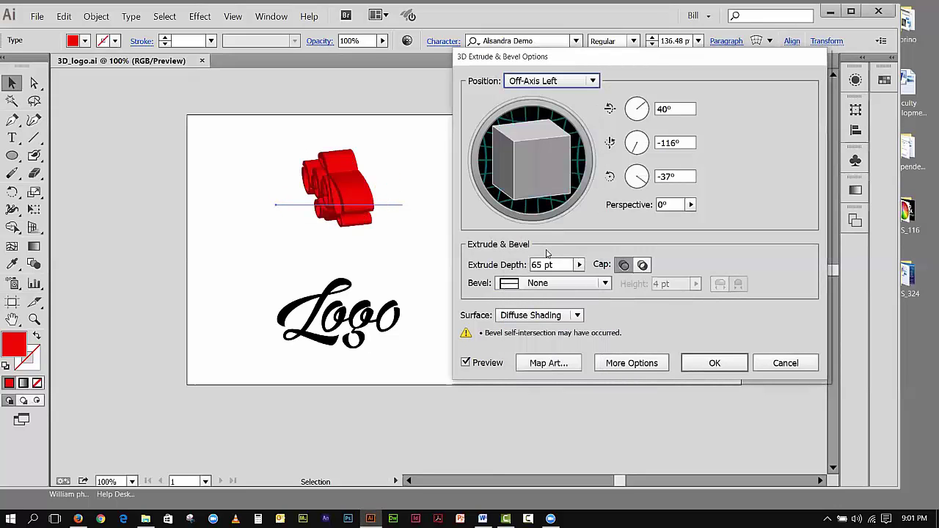
- Rotate the extrusion from the Off-Axis Top position to about 60°, -19° and -1°, apply the effect and deselect the text
click(533, 82)
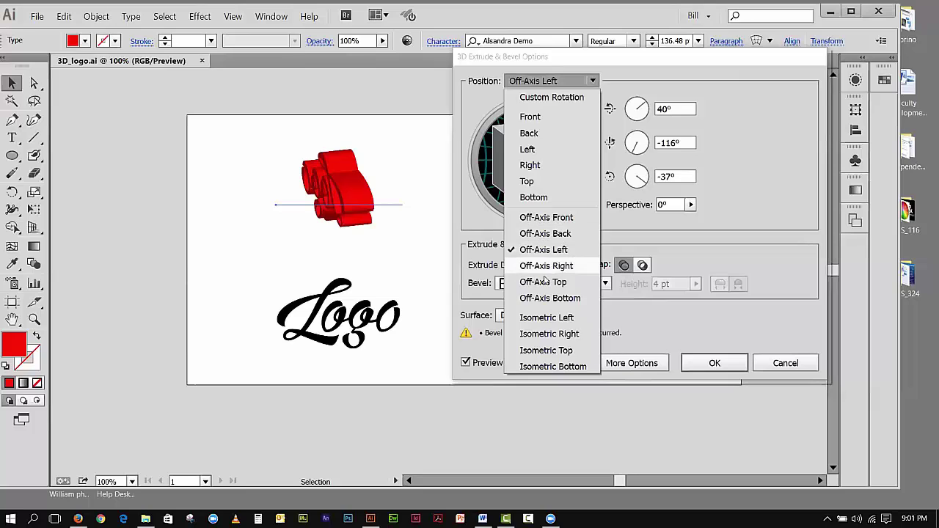
click(552, 283)
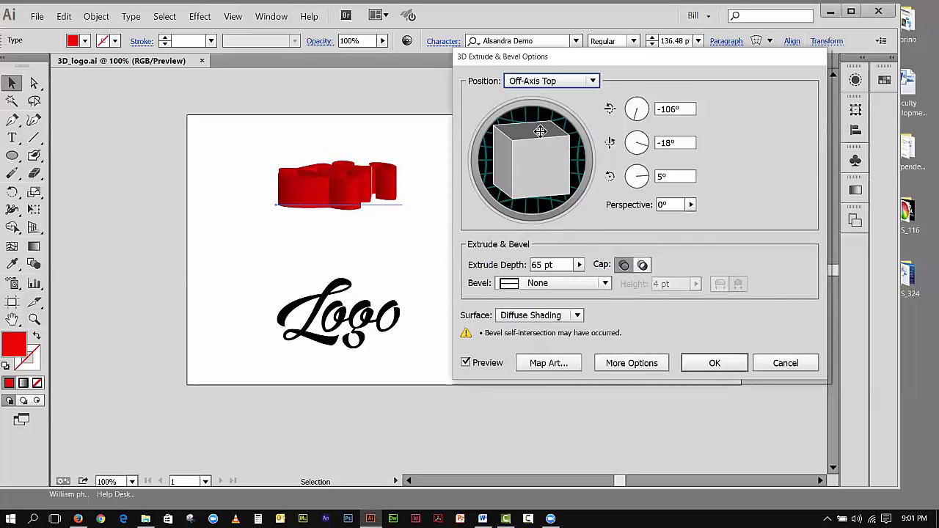
drag(540, 131, 541, 139)
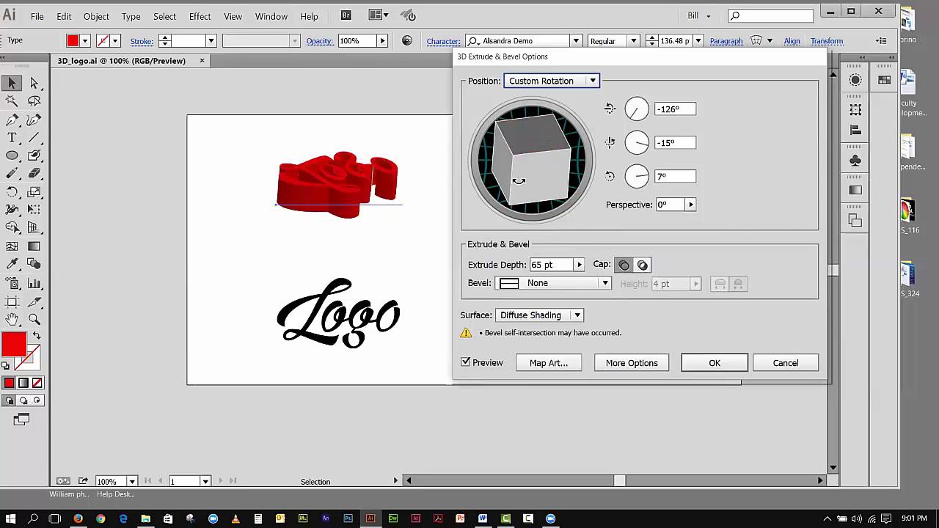
drag(535, 191, 550, 139)
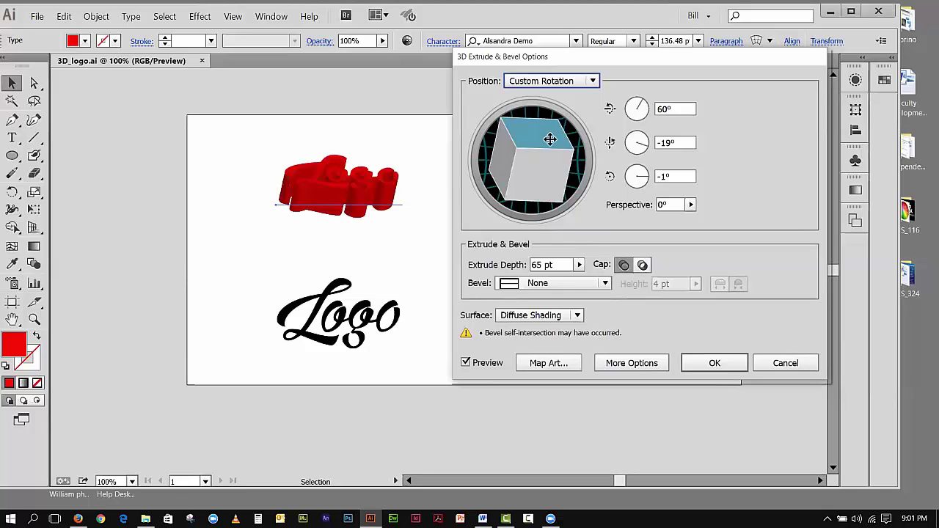
click(694, 368)
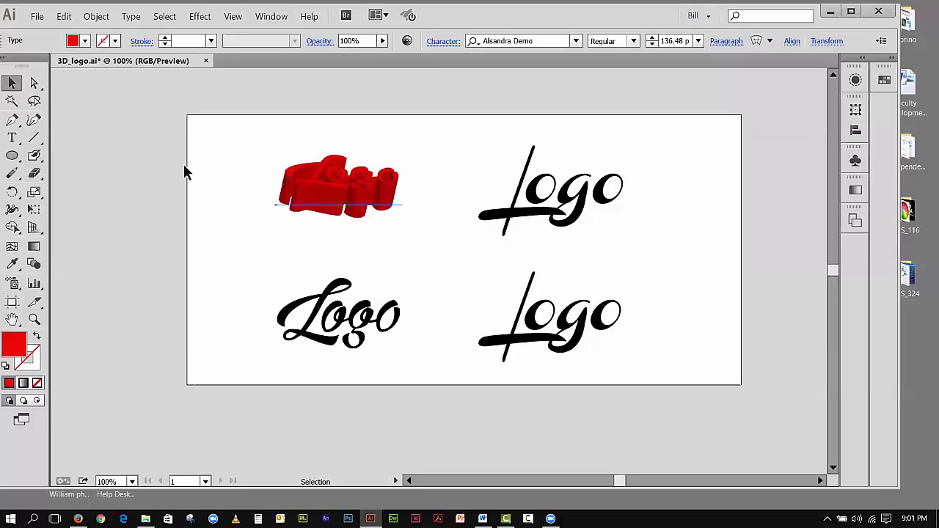
click(135, 127)
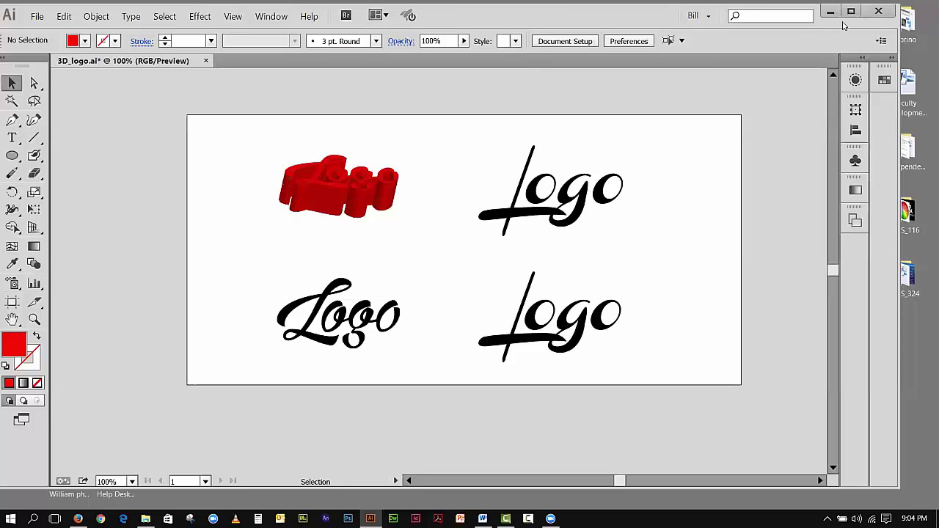
- Quit Illustrator without saving the changes to 3D_logo.ai, clearing the clipboard data
click(881, 15)
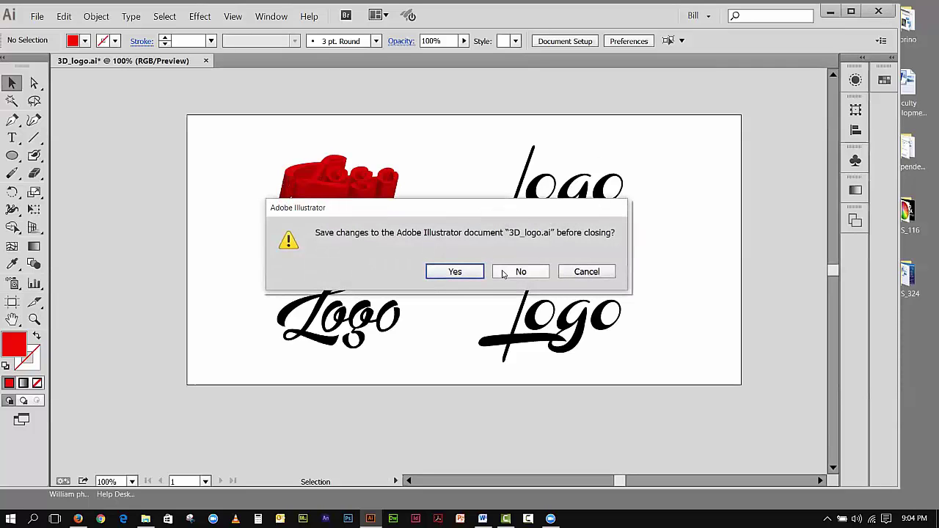
click(505, 273)
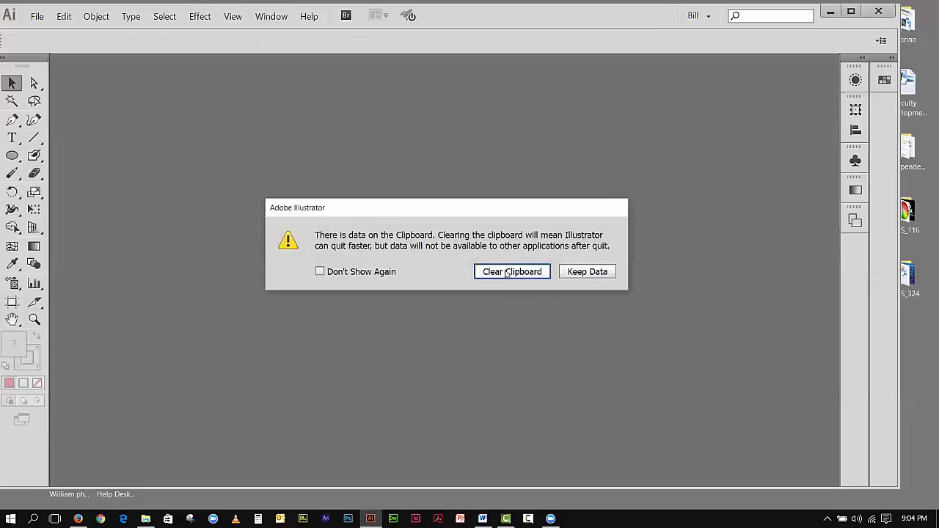
click(507, 273)
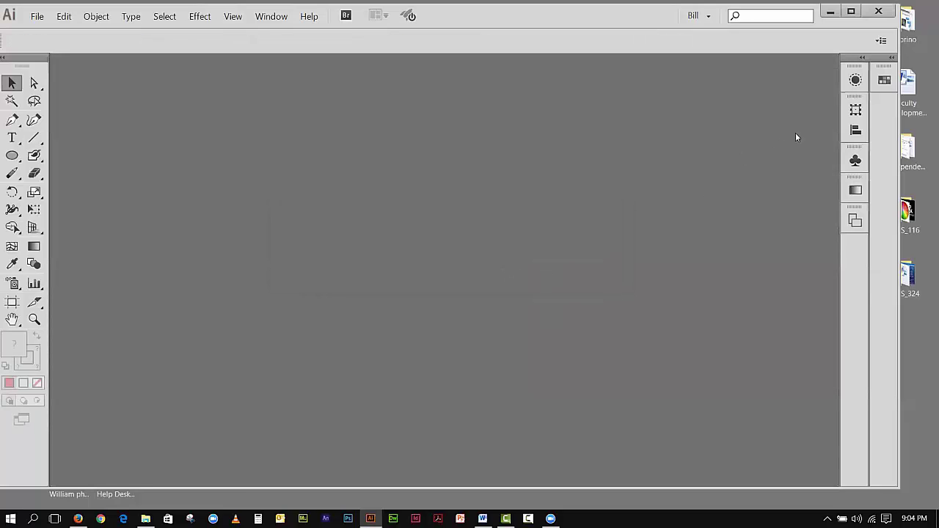